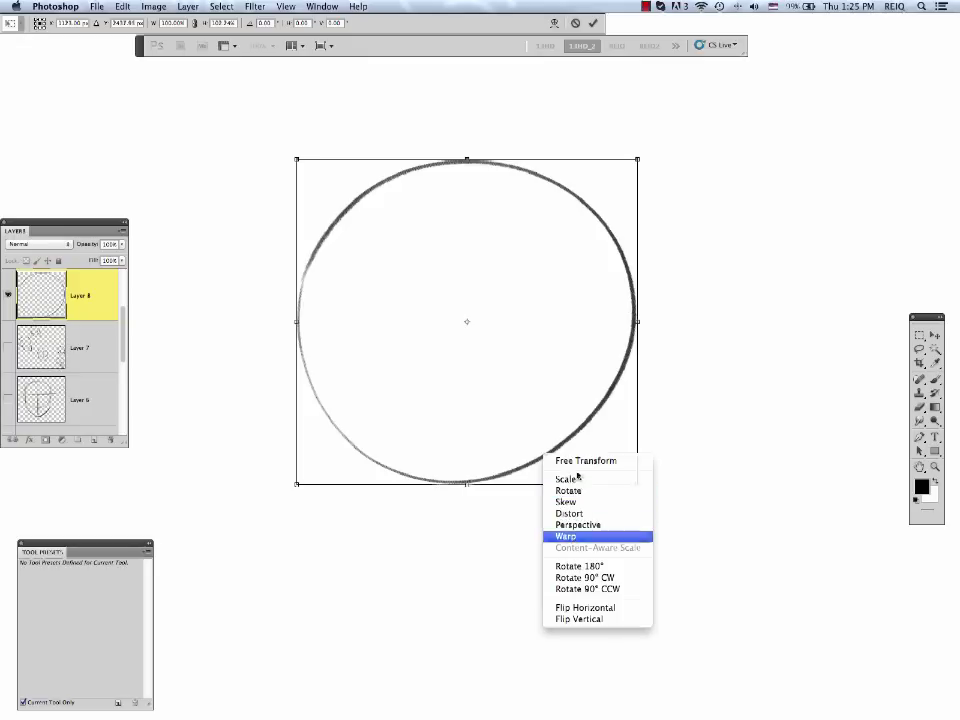
Warp the circle's lower-right edge slightly outward, apply the transform and switch to the Brush tool.
left_click(566, 536)
left_click_drag(579, 470, 585, 476)
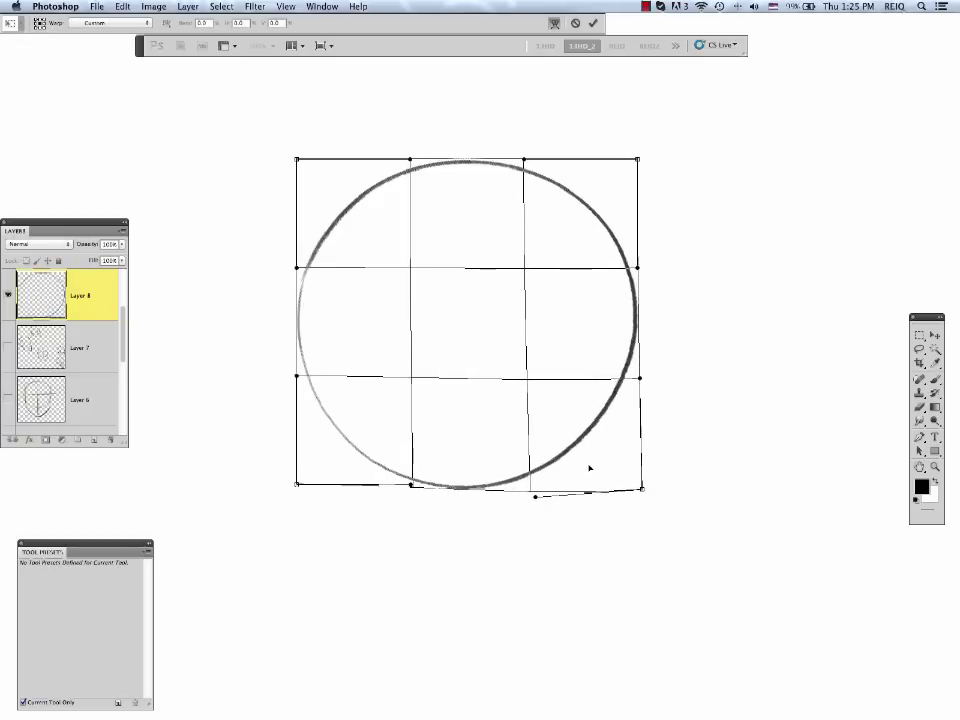
key("Return")
key("b")
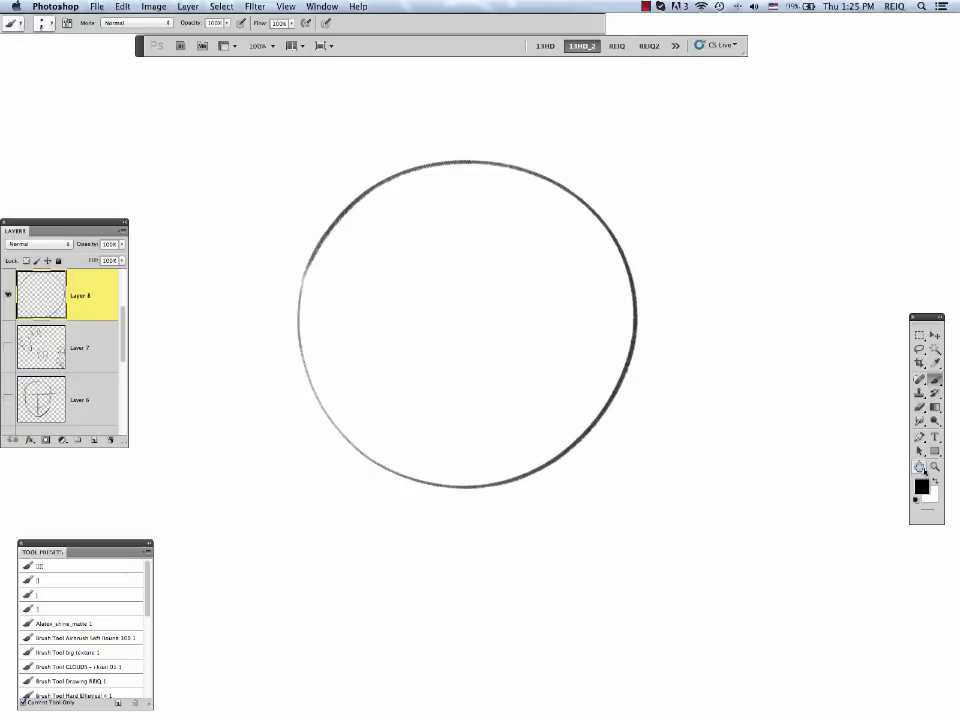
key("z")
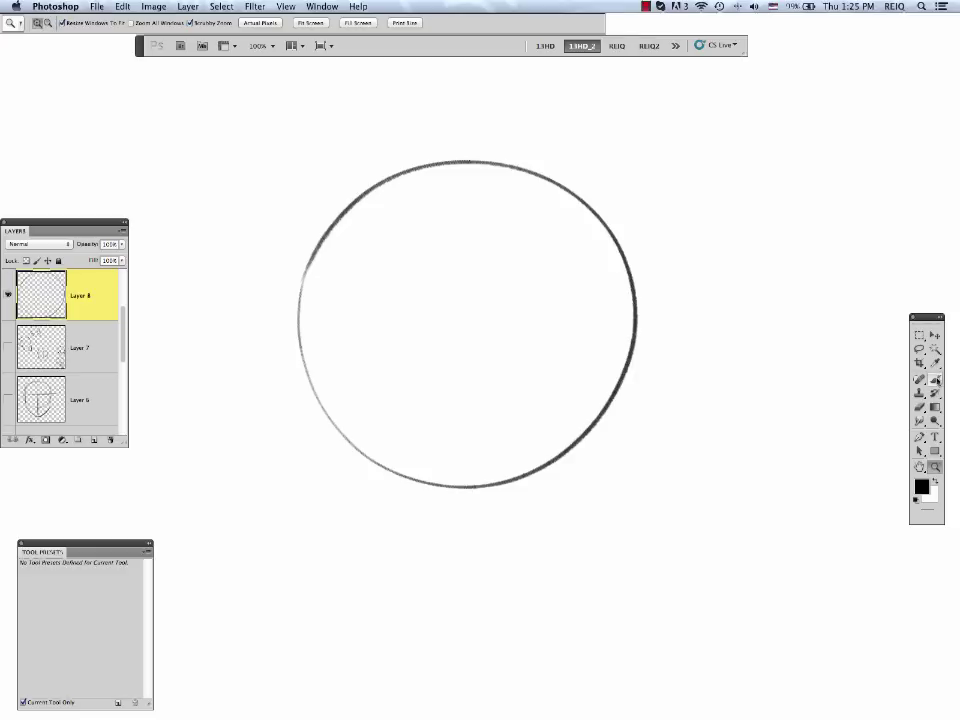
key("b")
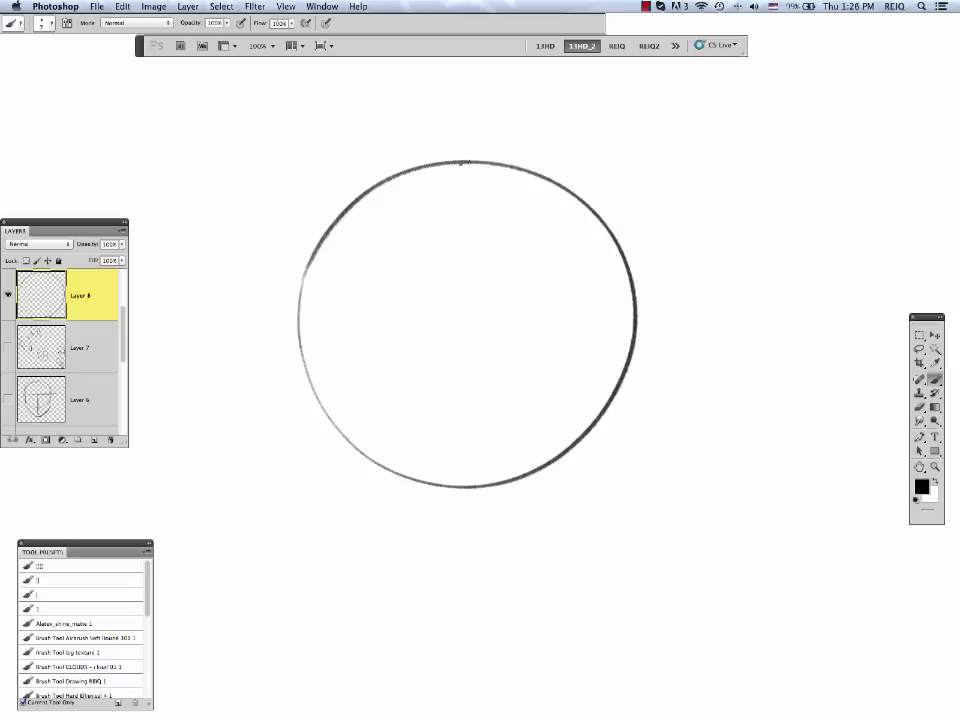
mouse_move(478, 163)
left_mouse_down()
mouse_move(551, 352)
mouse_move(555, 500)
left_mouse_up()
left_click_drag(500, 184, 553, 525)
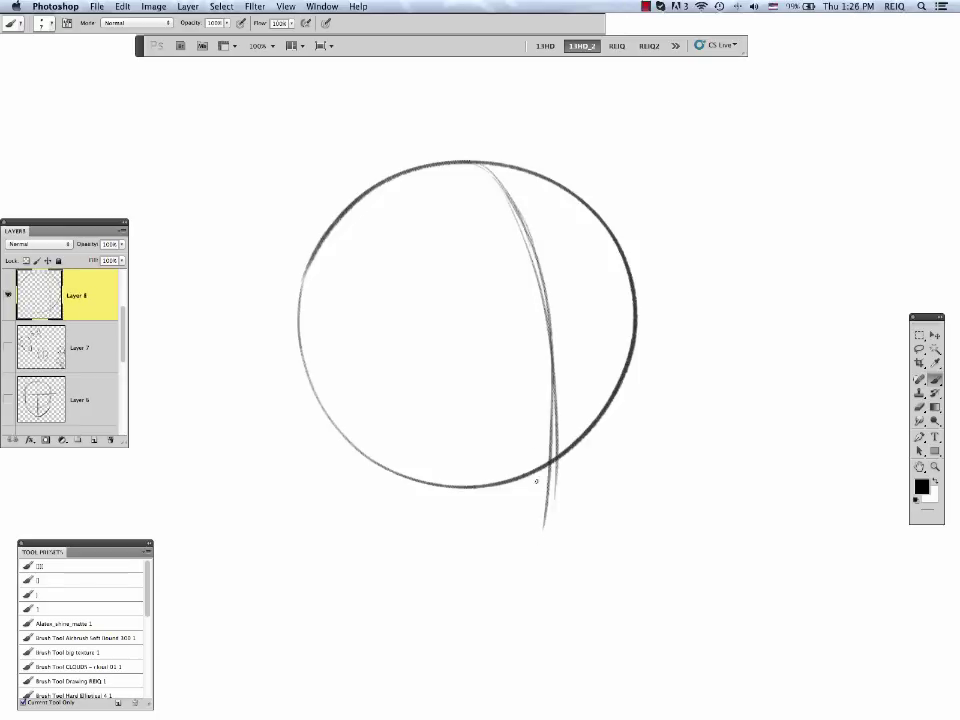
key("super+alt+z")
key("super+alt+z")
key("super+alt+z")
key("super+alt+z")
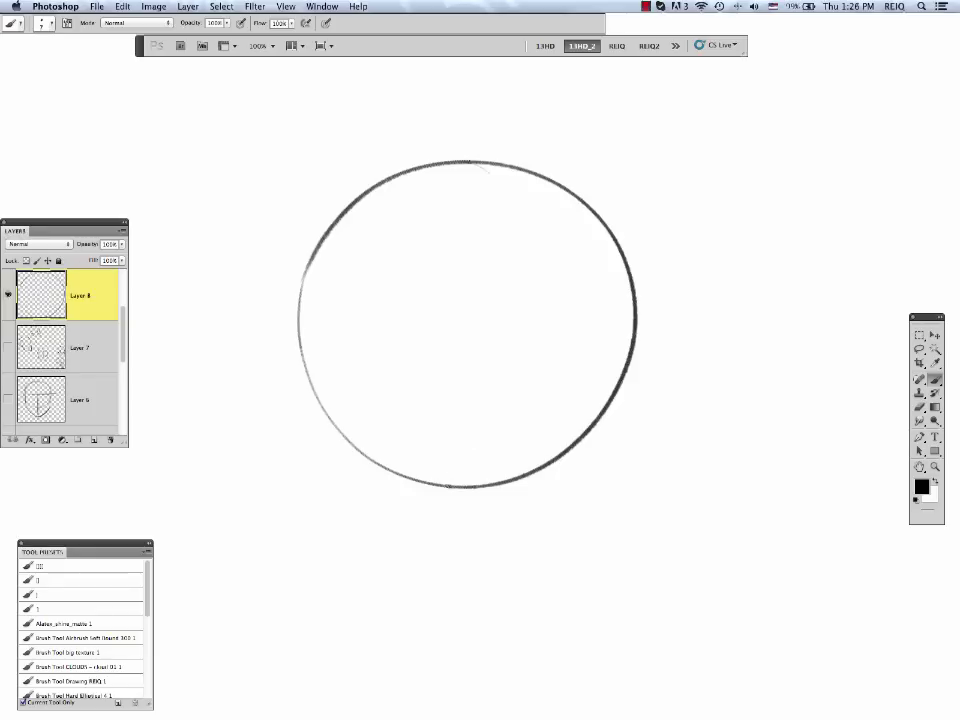
Sketch a tall, narrow vertical ellipse inside the circle, reaching from its upper edge to its lower edge.
left_click_drag(455, 488, 543, 380)
mouse_move(505, 182)
left_mouse_down()
mouse_move(460, 490)
mouse_move(530, 400)
mouse_move(493, 168)
mouse_move(405, 306)
mouse_move(530, 330)
mouse_move(454, 172)
left_mouse_up()
left_click_drag(546, 292, 540, 384)
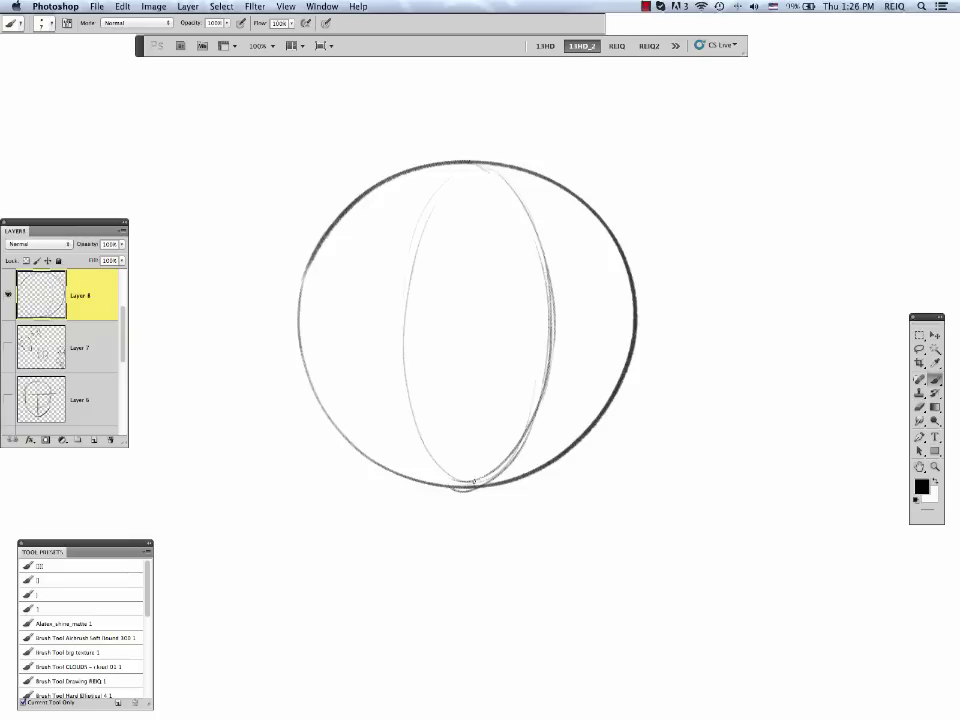
left_click_drag(469, 484, 520, 213)
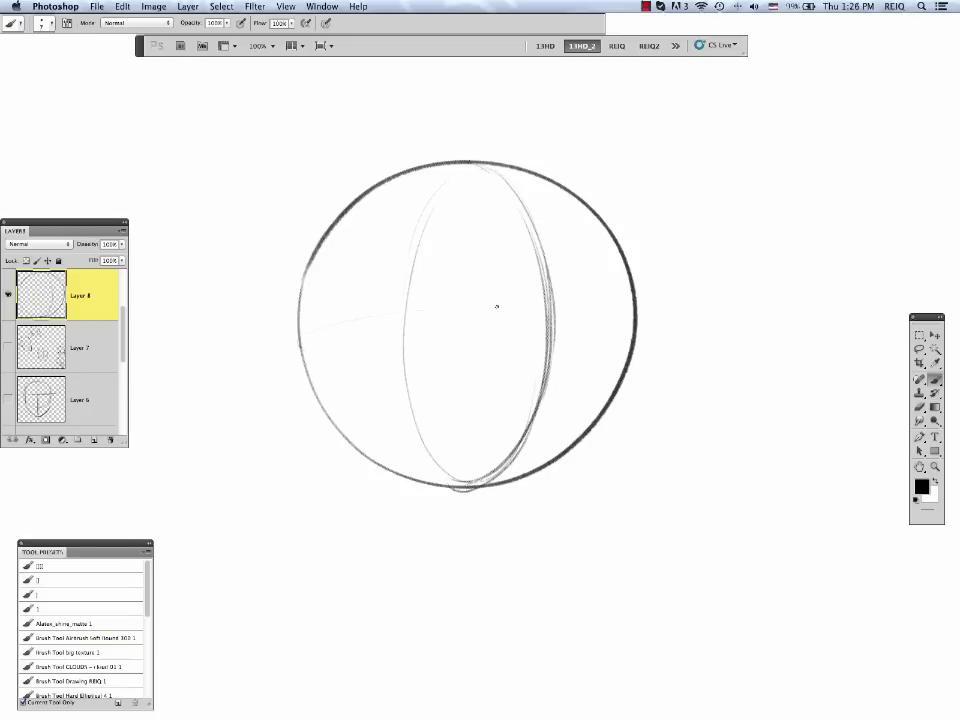
Sketch a flattened horizontal ellipse across the sphere's middle and an arrow beside the sphere pointing up and to the right.
mouse_move(313, 341)
left_mouse_down()
mouse_move(428, 311)
mouse_move(622, 314)
mouse_move(407, 311)
mouse_move(307, 343)
mouse_move(437, 348)
mouse_move(332, 350)
mouse_move(375, 316)
mouse_move(612, 310)
mouse_move(581, 333)
mouse_move(632, 322)
left_mouse_up()
left_click_drag(615, 407, 613, 394)
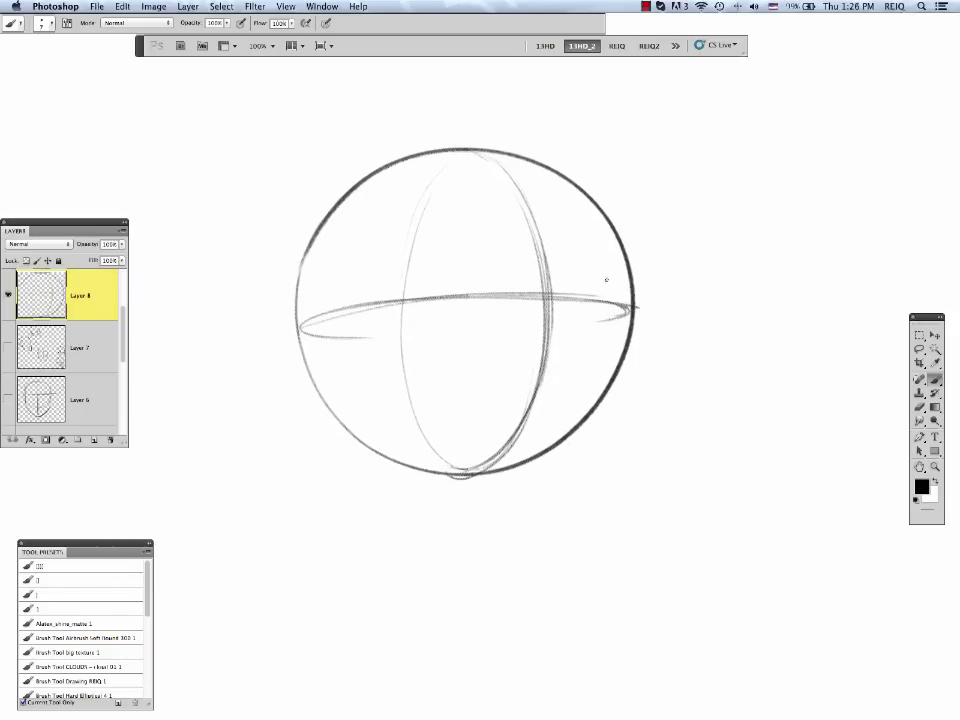
mouse_move(655, 252)
left_mouse_down()
mouse_move(750, 212)
mouse_move(750, 232)
left_mouse_up()
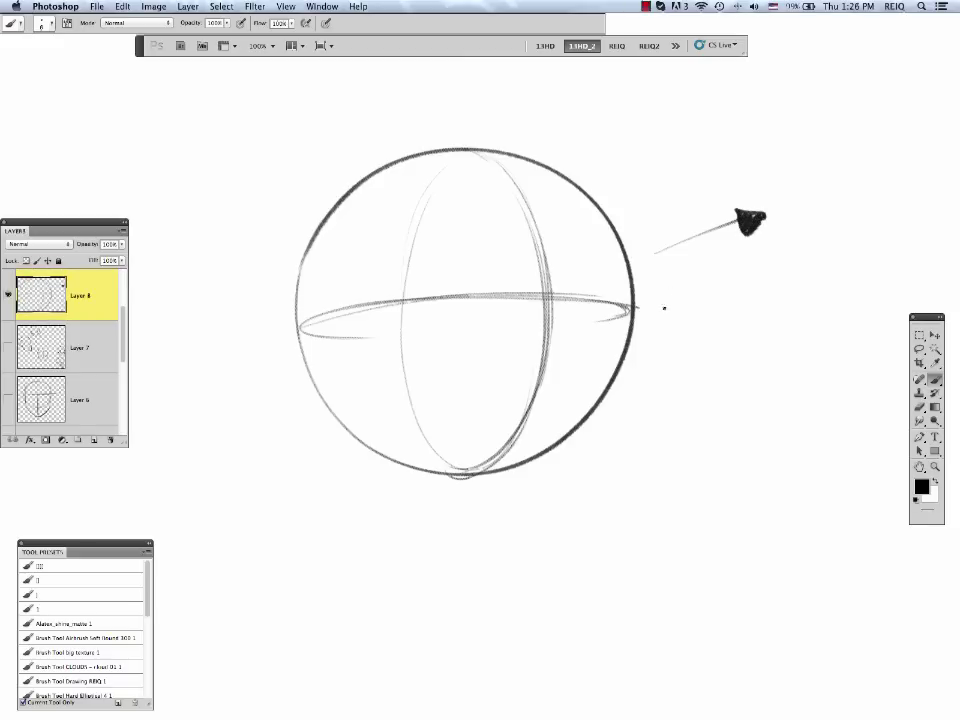
Sketch a vertical side curve and a smaller upright oval on the left side of the sphere.
scroll(664, 330, "down", 2)
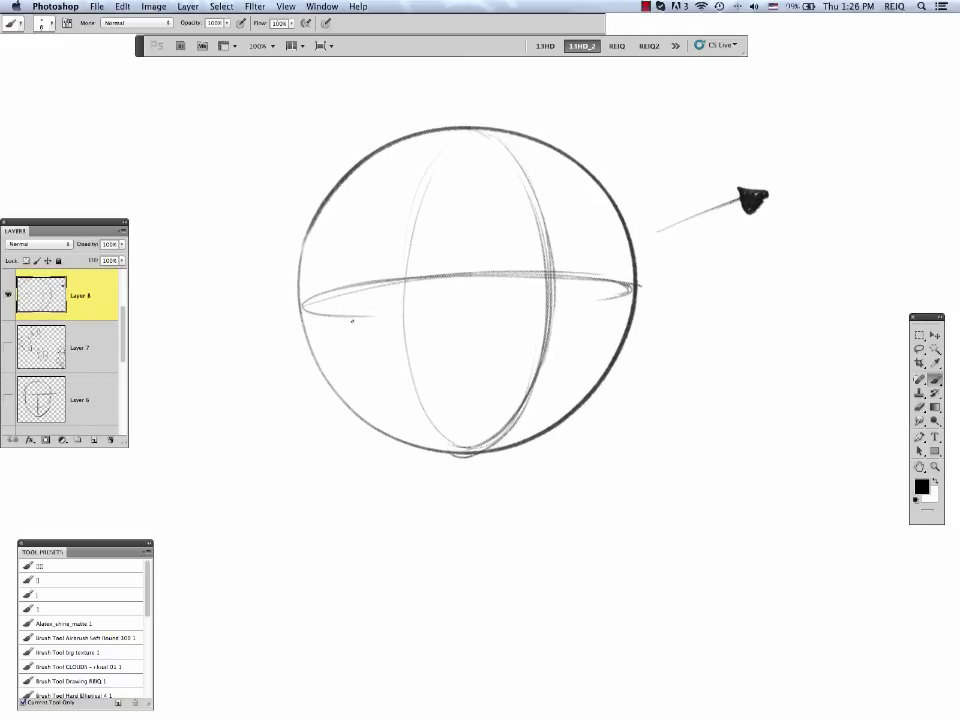
mouse_move(448, 450)
left_mouse_down()
mouse_move(369, 381)
mouse_move(372, 181)
mouse_move(357, 360)
left_mouse_up()
mouse_move(321, 237)
left_mouse_down()
mouse_move(307, 268)
mouse_move(308, 316)
mouse_move(331, 357)
mouse_move(362, 376)
mouse_move(404, 352)
mouse_move(424, 294)
mouse_move(406, 219)
mouse_move(348, 206)
mouse_move(303, 254)
mouse_move(304, 305)
mouse_move(334, 364)
mouse_move(374, 377)
mouse_move(419, 335)
mouse_move(426, 268)
mouse_move(394, 211)
mouse_move(351, 204)
mouse_move(312, 246)
mouse_move(354, 208)
mouse_move(399, 213)
mouse_move(427, 285)
mouse_move(377, 375)
mouse_move(425, 323)
mouse_move(396, 213)
mouse_move(313, 233)
mouse_move(340, 376)
left_mouse_up()
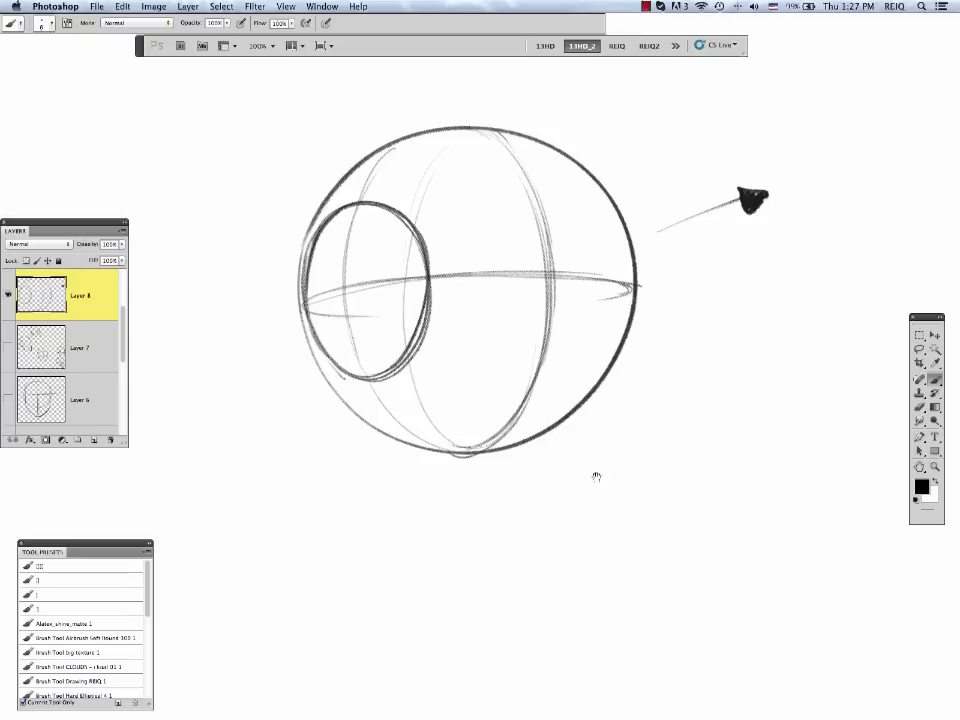
Sketch a small front-view circle to the right of the sphere, with vertical lines cutting off both of its sides.
left_click_drag(596, 476, 467, 450)
mouse_move(624, 244)
left_mouse_down()
mouse_move(592, 294)
mouse_move(606, 353)
mouse_move(677, 372)
mouse_move(727, 311)
mouse_move(678, 245)
mouse_move(606, 254)
mouse_move(591, 318)
mouse_move(617, 362)
mouse_move(675, 369)
mouse_move(714, 338)
mouse_move(715, 276)
mouse_move(647, 244)
mouse_move(593, 292)
mouse_move(618, 360)
mouse_move(703, 345)
left_mouse_up()
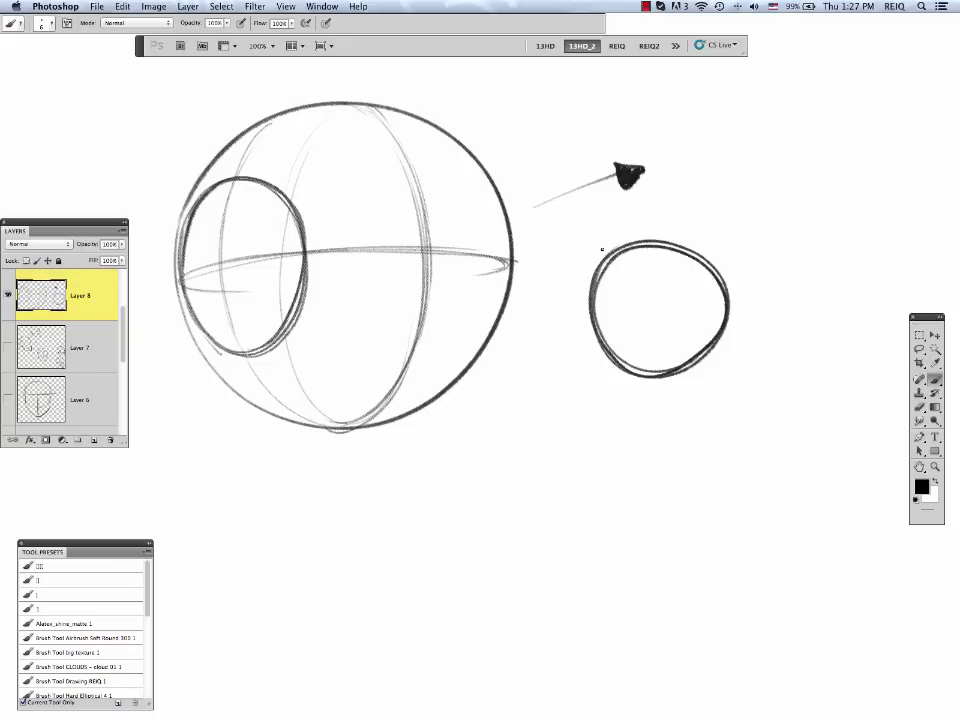
left_click_drag(602, 249, 606, 367)
left_click_drag(718, 249, 720, 355)
left_click_drag(715, 248, 712, 323)
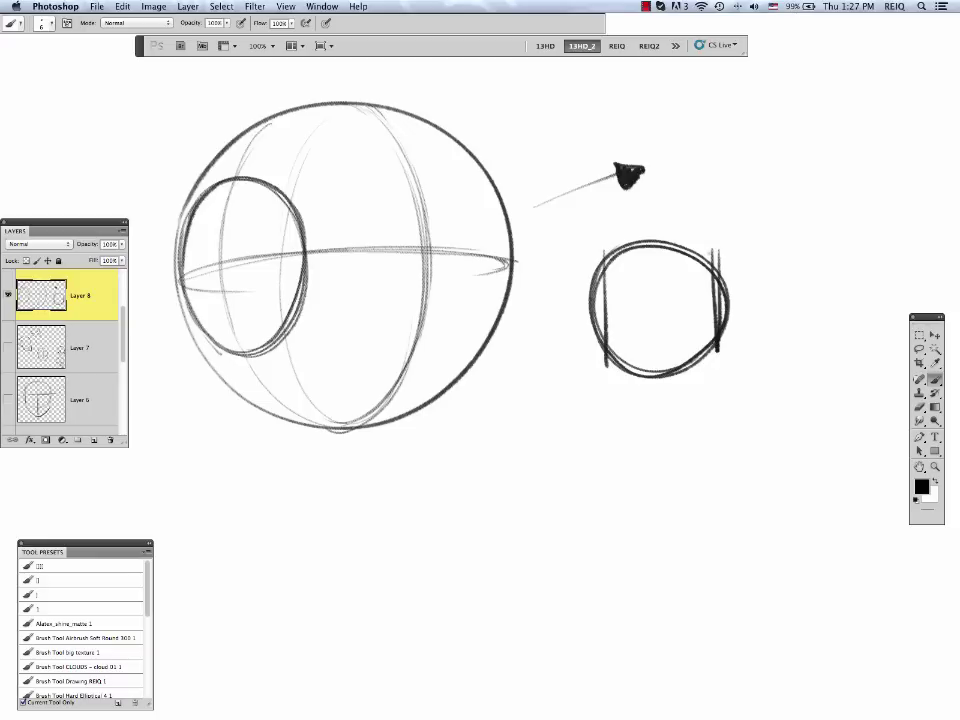
Add the centre line, rounded skull top, cheeks and pointed chin to the small front-view head.
mouse_move(632, 231)
left_mouse_down()
mouse_move(665, 230)
mouse_move(708, 259)
mouse_move(690, 238)
mouse_move(660, 356)
mouse_move(659, 311)
mouse_move(659, 412)
left_mouse_up()
left_click_drag(612, 372, 658, 410)
mouse_move(706, 368)
left_mouse_down()
mouse_move(660, 410)
mouse_move(699, 391)
left_mouse_up()
left_click_drag(606, 322, 609, 376)
mouse_move(672, 410)
left_mouse_down()
mouse_move(646, 409)
mouse_move(608, 366)
mouse_move(650, 232)
mouse_move(715, 263)
left_mouse_up()
mouse_move(606, 258)
left_mouse_down()
mouse_move(709, 253)
mouse_move(717, 284)
left_mouse_up()
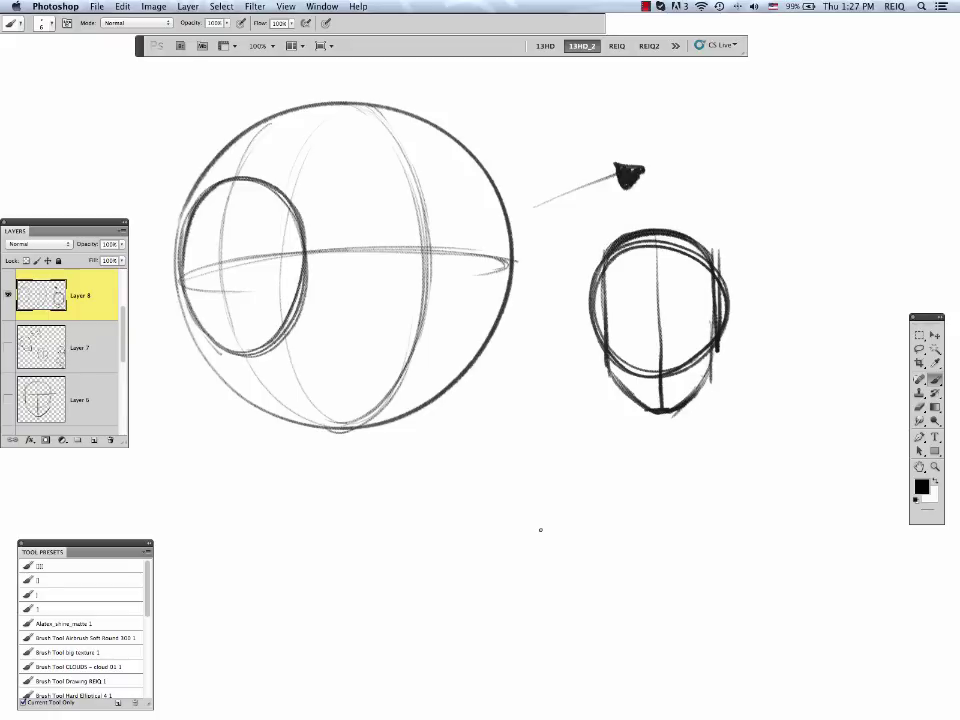
Lasso the small front-view head sketch, delete it and clear the selection.
left_click(919, 349)
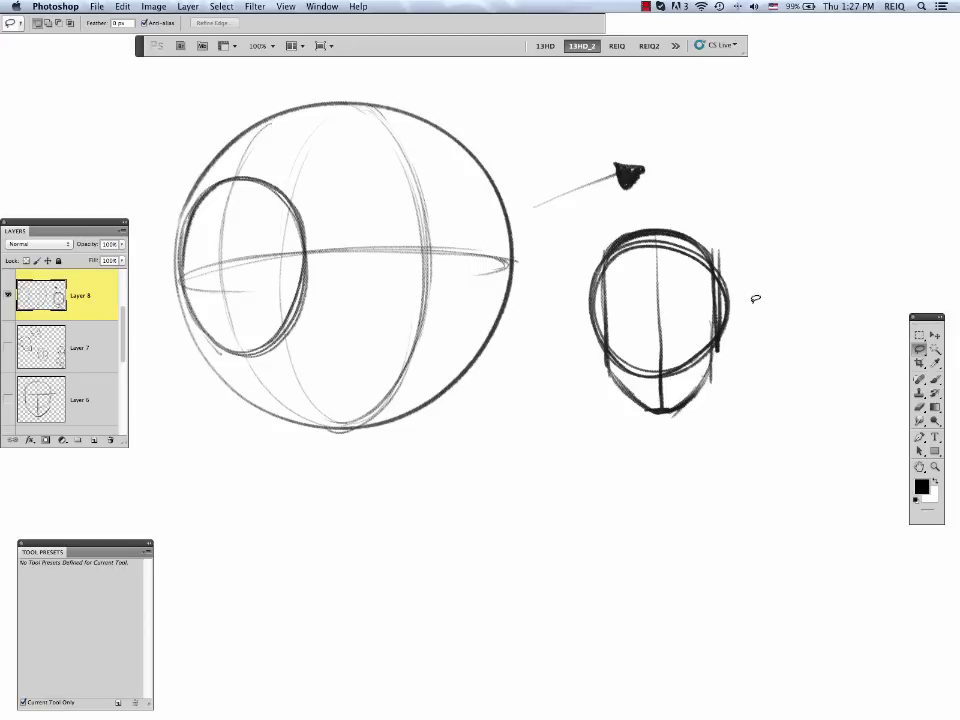
mouse_move(755, 298)
left_mouse_down()
mouse_move(555, 272)
mouse_move(759, 324)
left_mouse_up()
key("Delete")
key("ctrl+d")
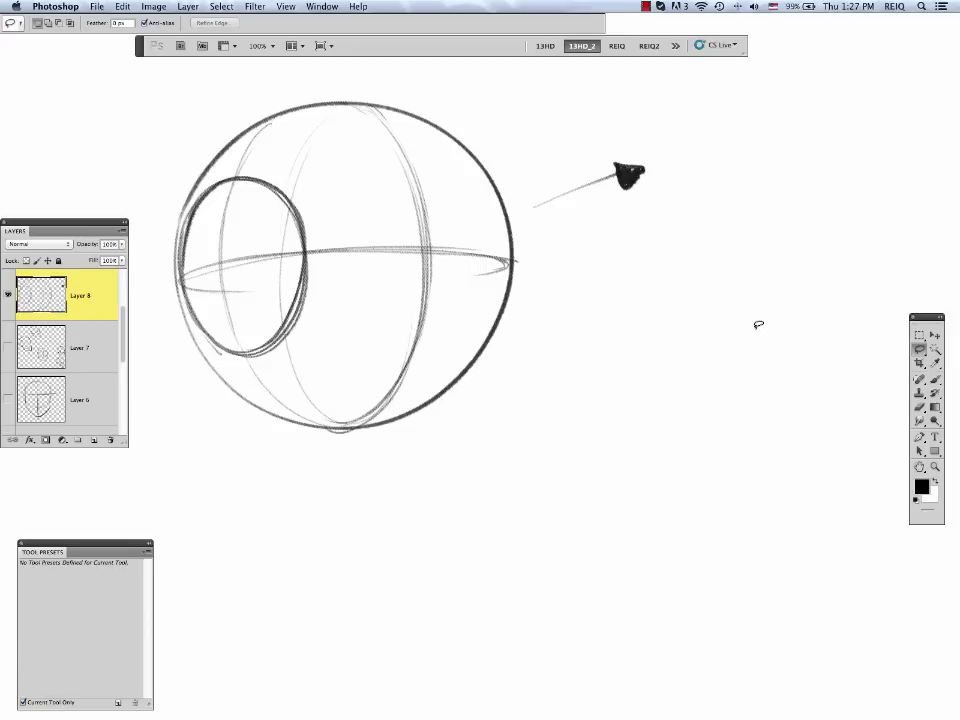
Brush dots where the horizontal line crosses the left side curve and the front vertical curve.
key("b")
left_click_drag(448, 339, 516, 363)
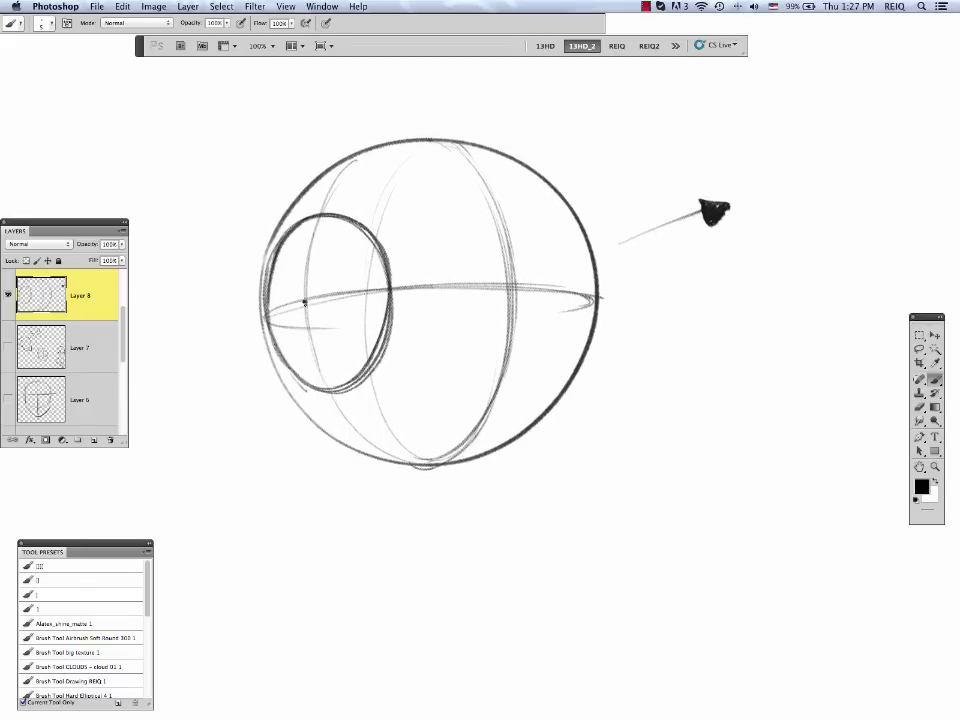
left_click(305, 300)
left_click(519, 288)
Draw the face's centre line down through the front dot and the far side of the face below the sphere.
mouse_move(574, 484)
left_mouse_down()
mouse_move(546, 411)
mouse_move(561, 452)
left_mouse_up()
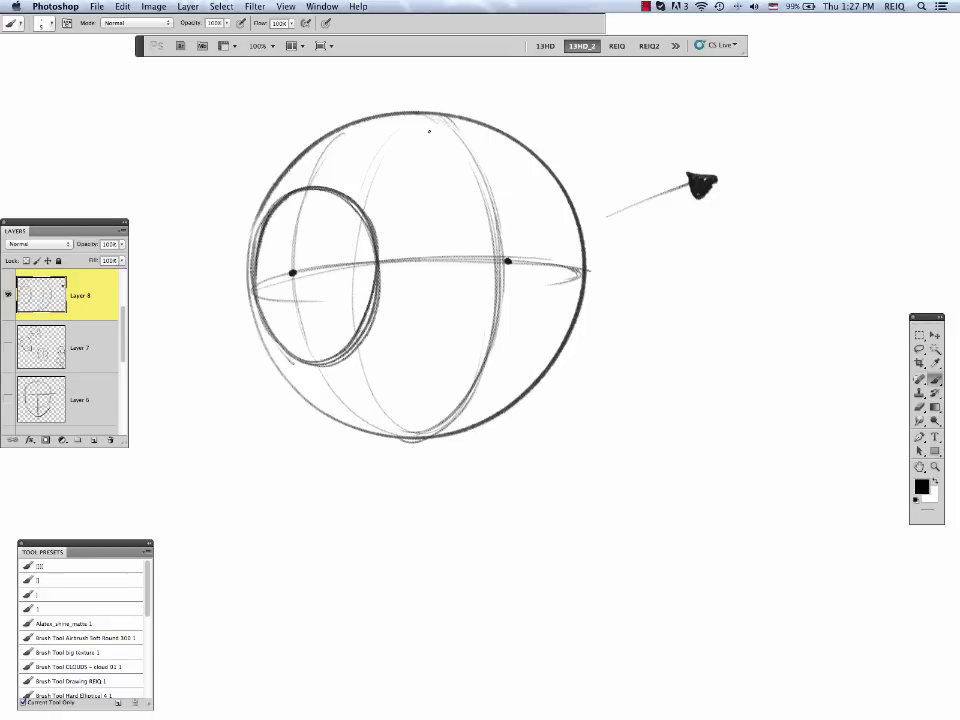
mouse_move(441, 120)
left_mouse_down()
mouse_move(499, 218)
mouse_move(505, 366)
mouse_move(505, 245)
mouse_move(506, 549)
left_mouse_up()
left_click_drag(584, 258, 557, 548)
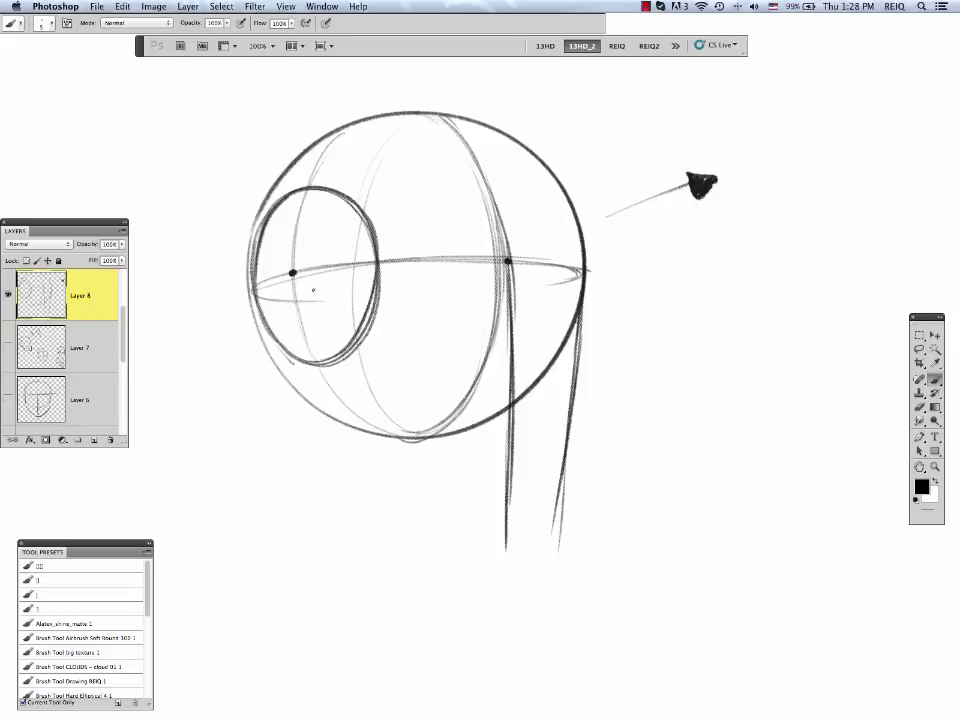
Draw the back edge of the jaw from the left dot down past the sphere's lower edge.
left_click_drag(292, 273, 316, 436)
left_click_drag(296, 300, 312, 435)
left_click_drag(301, 363, 314, 444)
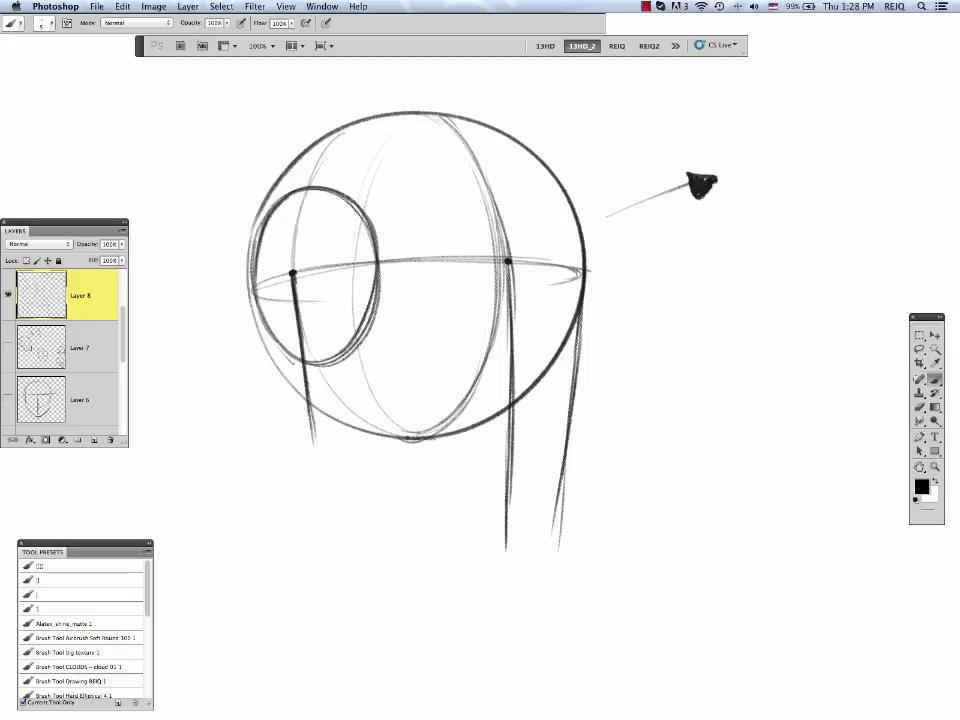
scroll(555, 544, "down", 3)
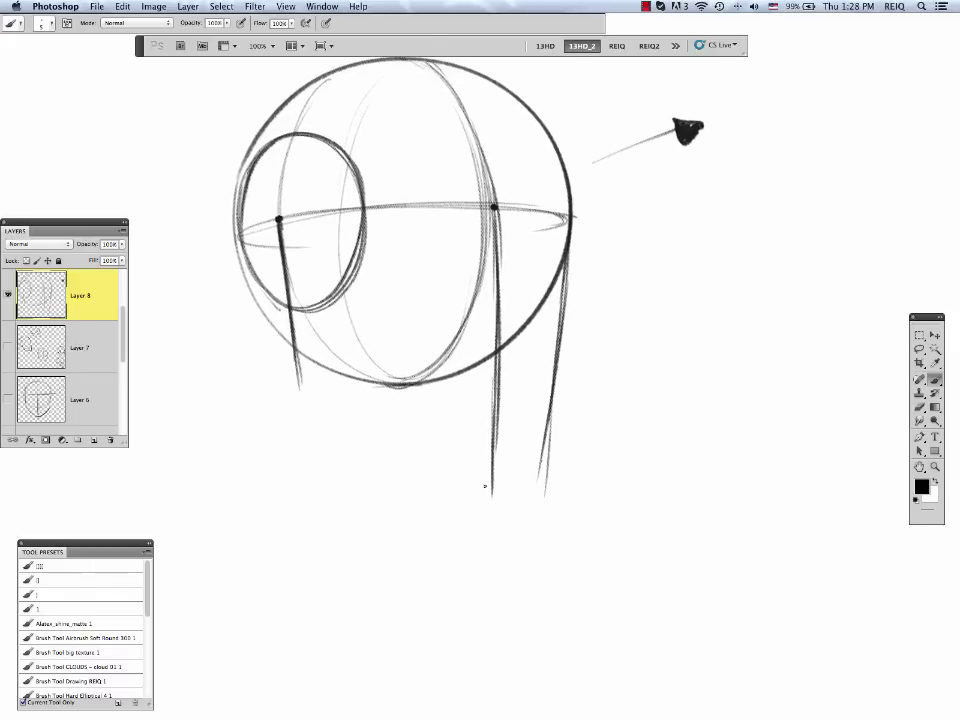
left_click_drag(293, 353, 296, 381)
Strengthen the face's centre line and mark it with short horizontal ticks, ending in a heavier chin line.
left_click_drag(499, 308, 502, 485)
left_click_drag(476, 293, 509, 293)
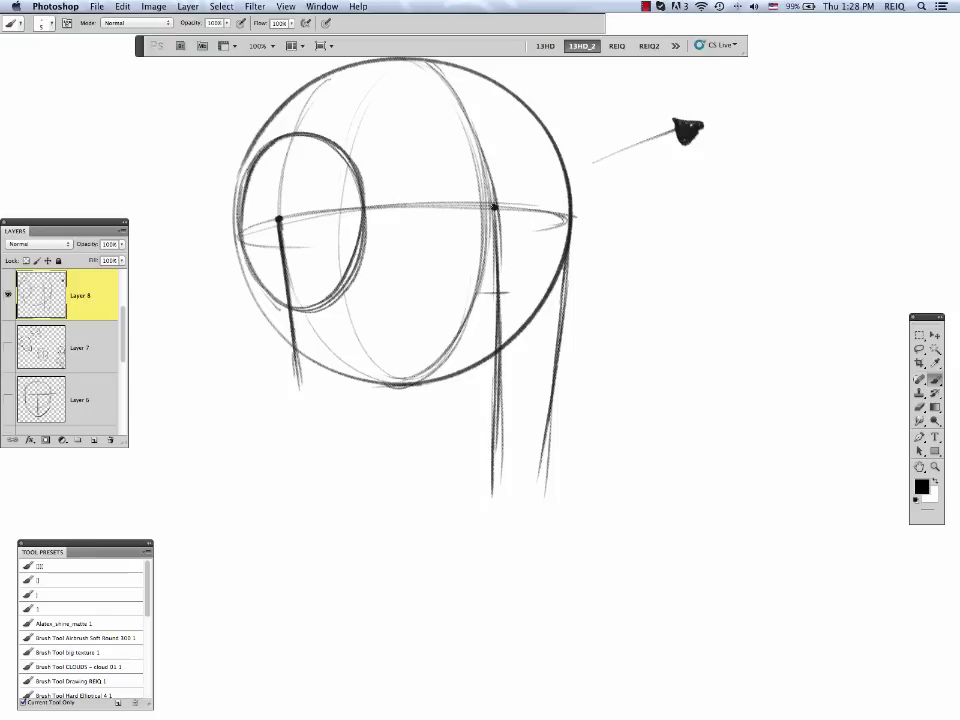
left_click(494, 207)
left_click_drag(478, 372, 505, 375)
left_click_drag(483, 451, 502, 452)
mouse_move(477, 453)
left_mouse_down()
mouse_move(524, 452)
mouse_move(492, 454)
mouse_move(510, 453)
left_mouse_up()
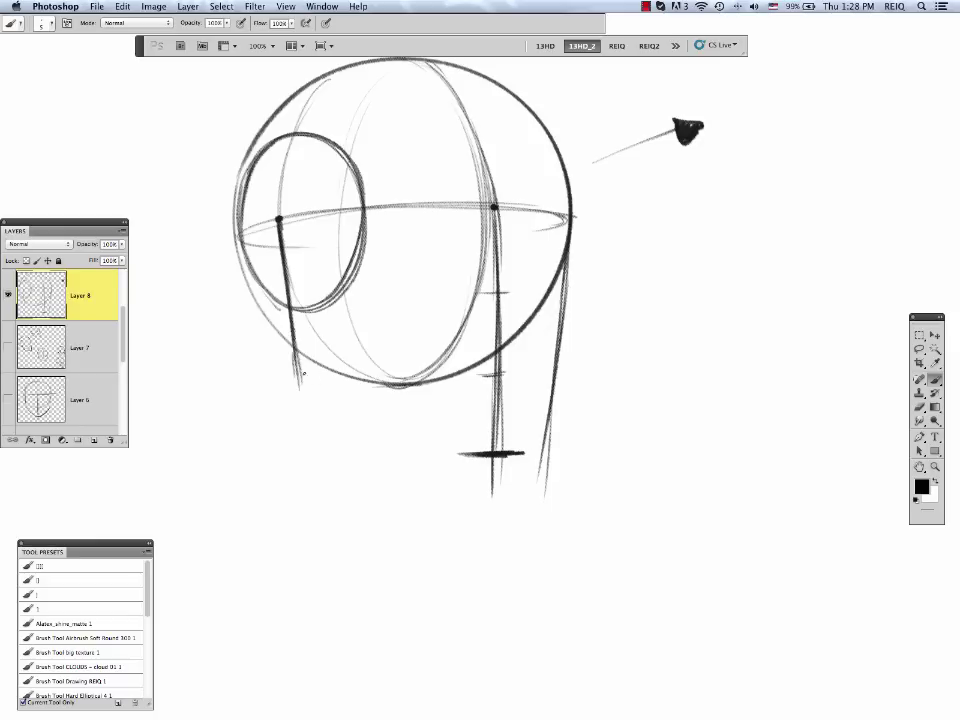
Draw the jawline from the back jaw edge to the chin line and connect the chin to the far cheek.
left_click_drag(296, 356, 430, 438)
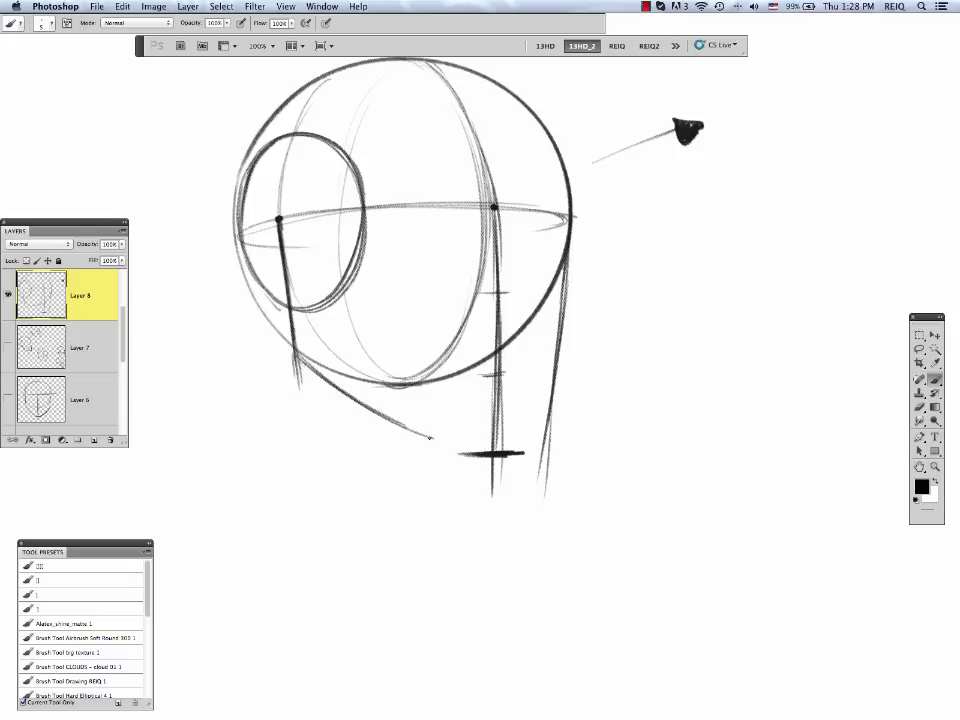
left_click_drag(300, 383, 460, 453)
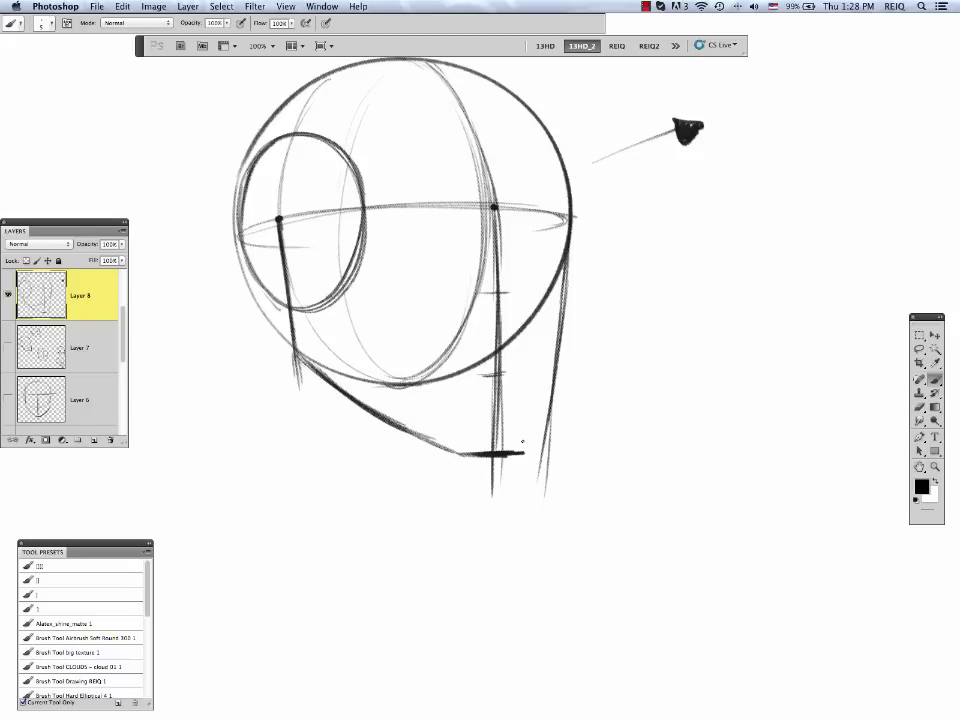
left_click_drag(553, 392, 520, 453)
left_click_drag(553, 390, 519, 455)
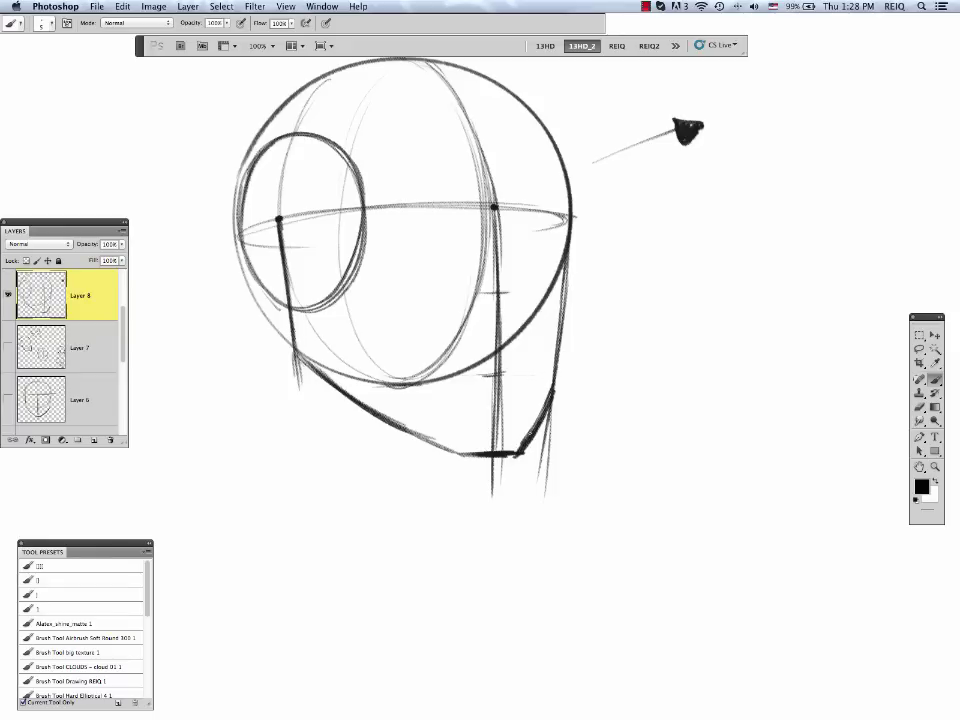
Darken the back jaw edge, the back of the skull and the far side of the face.
left_click_drag(279, 220, 295, 357)
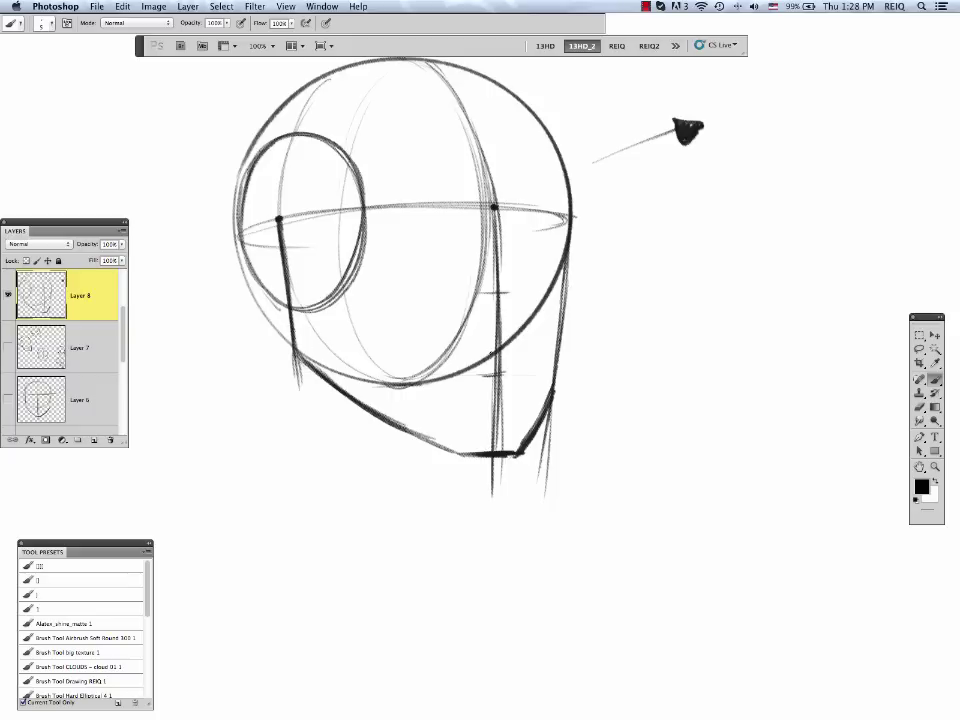
left_click_drag(645, 372, 643, 459)
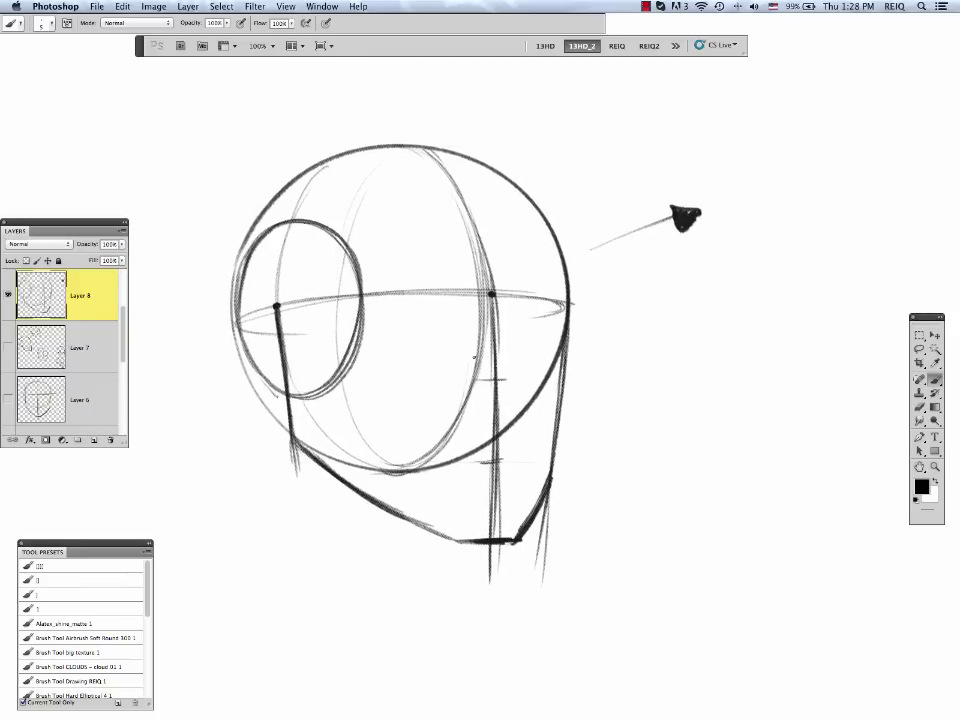
mouse_move(262, 398)
left_mouse_down()
mouse_move(232, 318)
mouse_move(245, 222)
mouse_move(335, 152)
mouse_move(385, 145)
left_mouse_up()
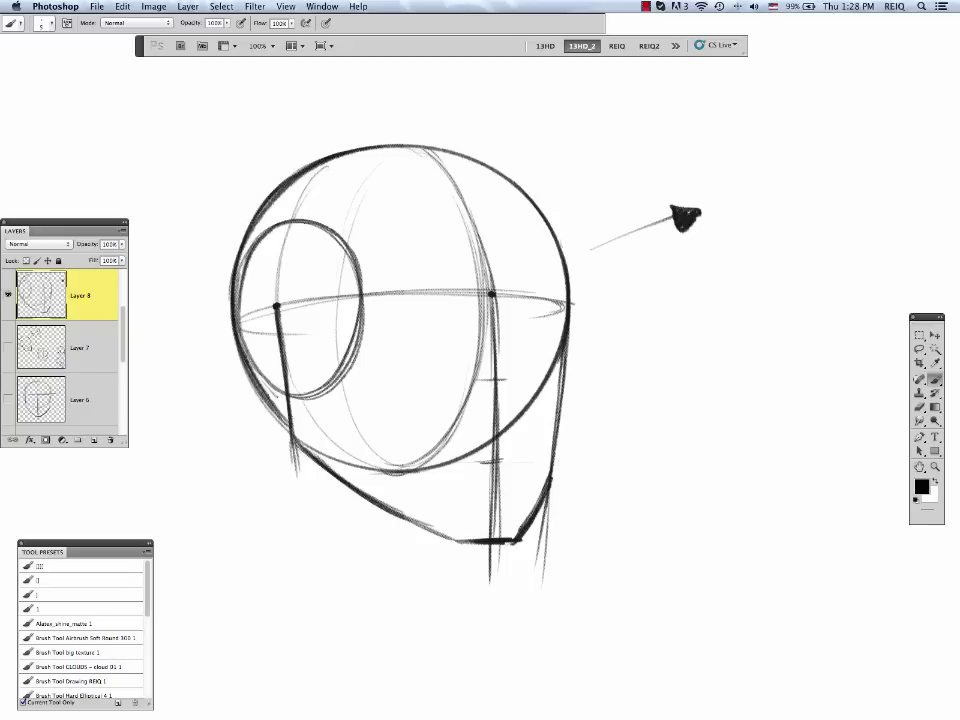
left_click_drag(563, 366, 545, 502)
Draw a curved plane edge from the left dot to the chin, hatch the jaw and oval side planes, and reinforce the brow line.
scroll(534, 527, "down", 2)
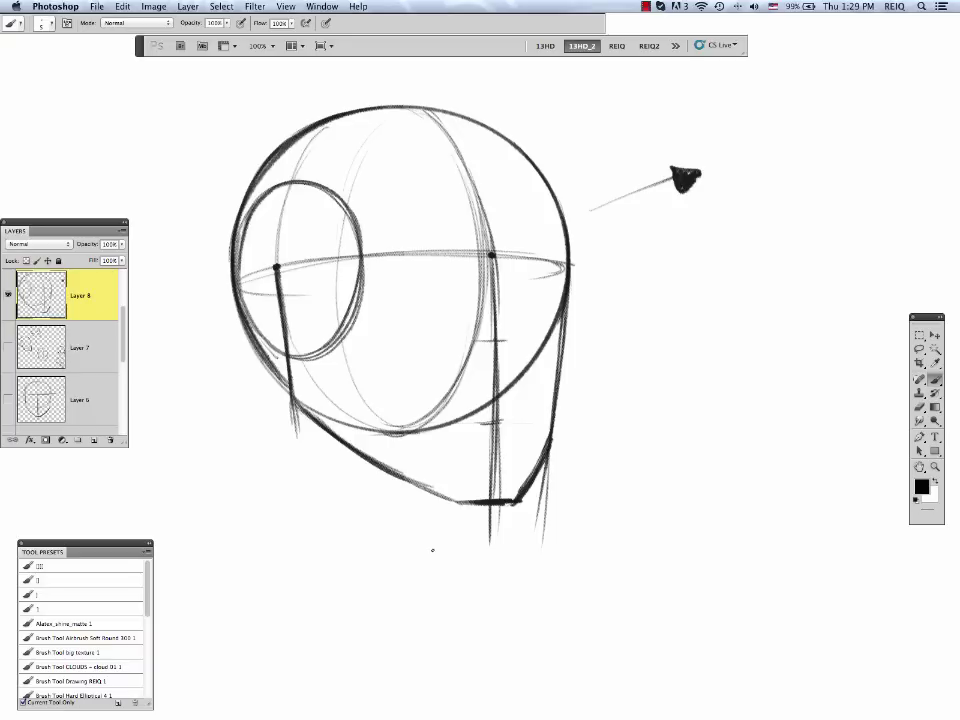
scroll(620, 497, "up", 2)
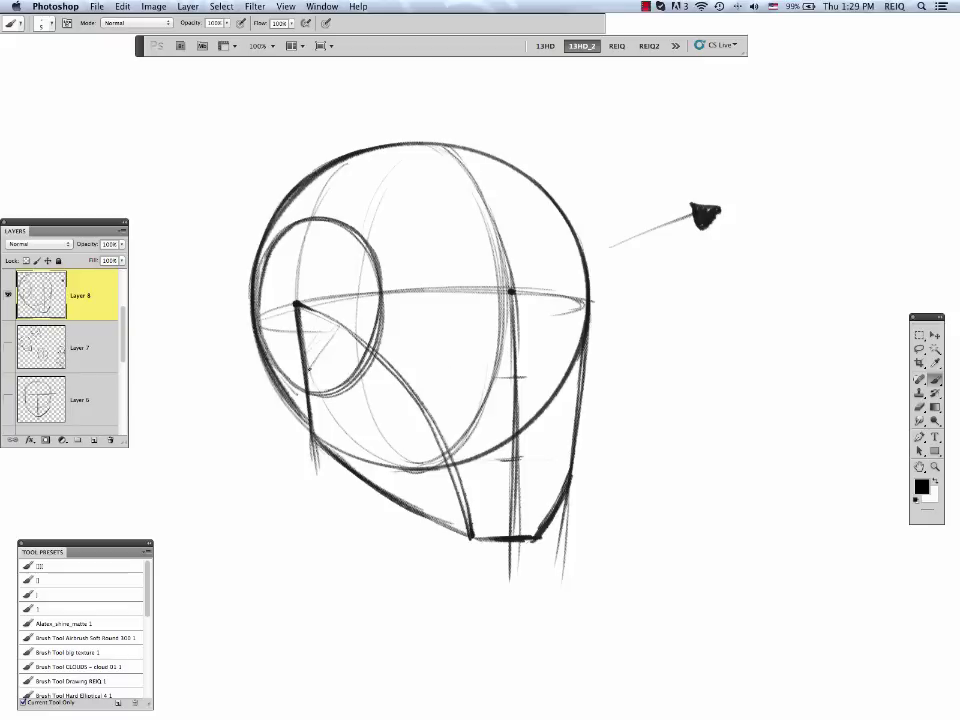
mouse_move(310, 368)
left_mouse_down()
mouse_move(383, 382)
mouse_move(376, 470)
mouse_move(410, 460)
left_mouse_up()
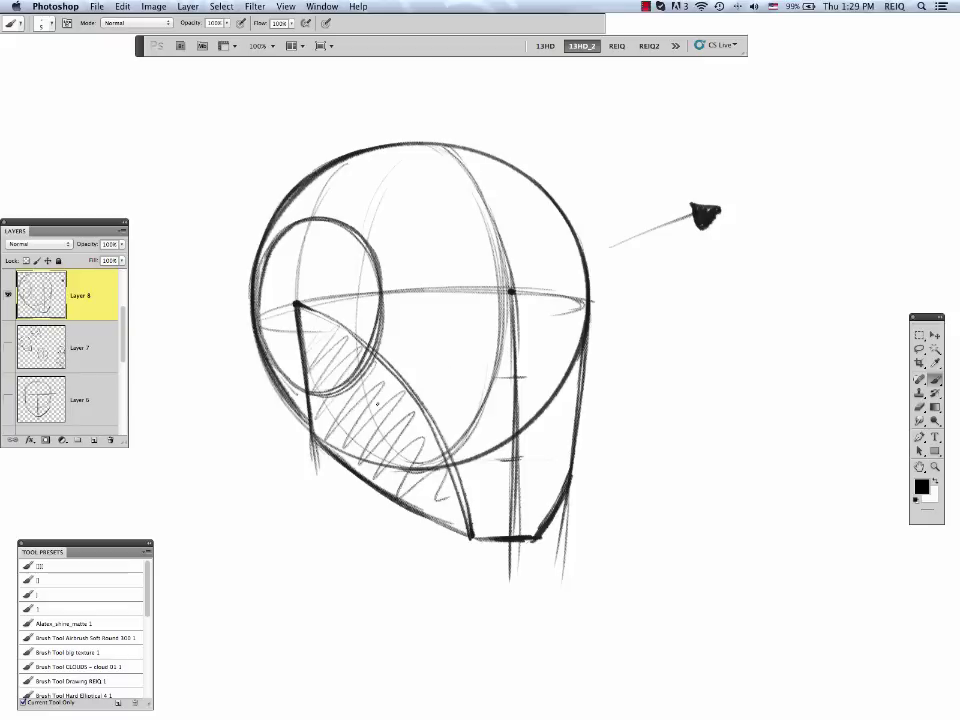
left_click_drag(268, 232, 362, 345)
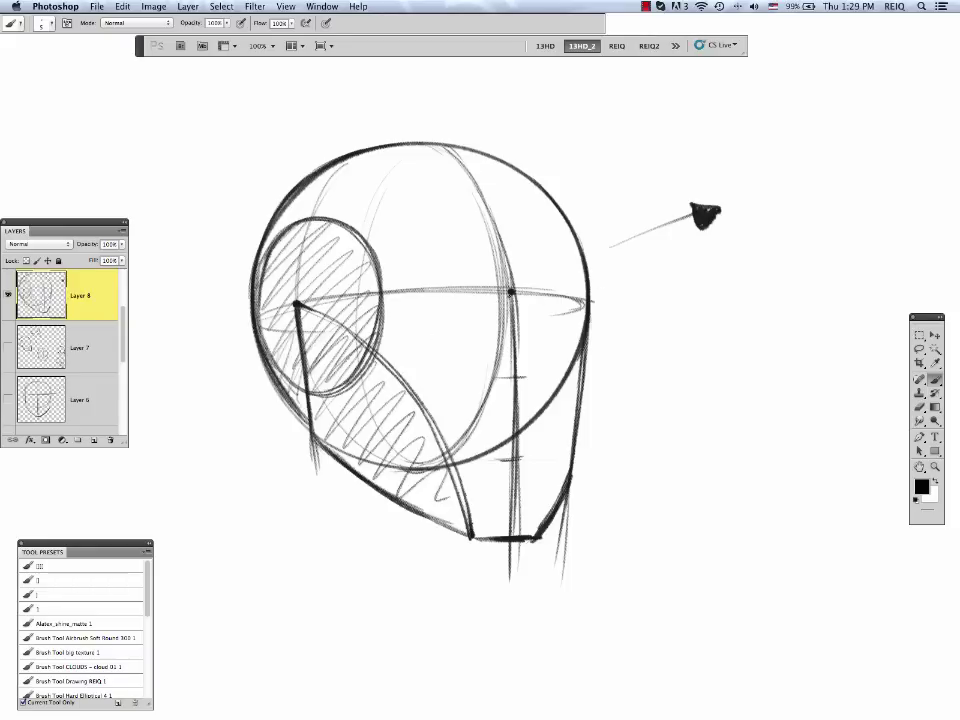
left_click_drag(390, 290, 576, 290)
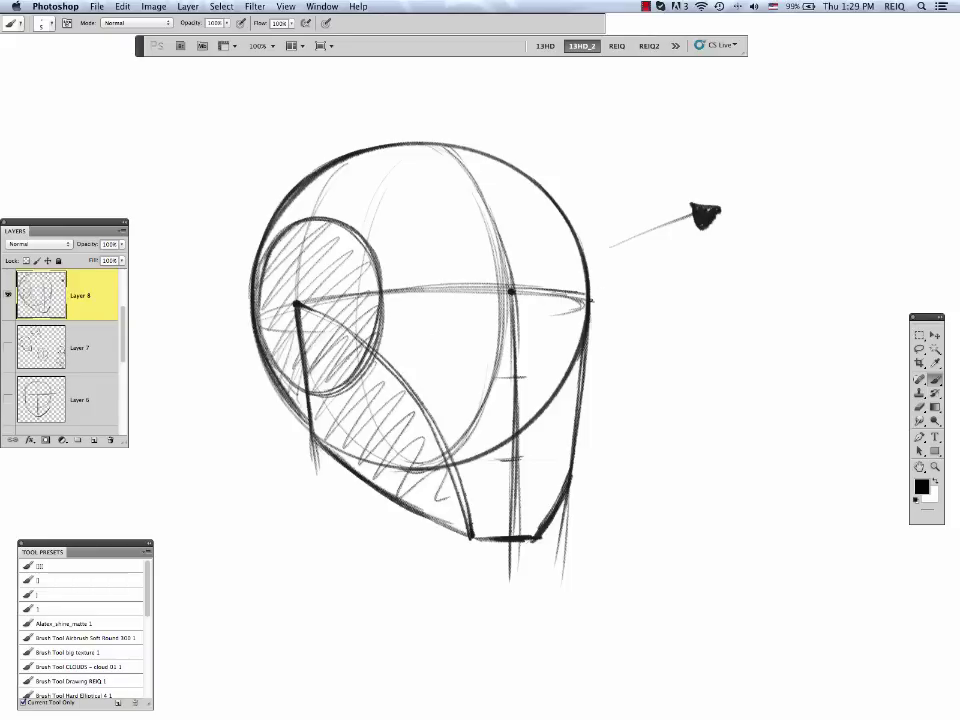
mouse_move(681, 371)
left_mouse_down()
mouse_move(604, 356)
mouse_move(574, 318)
left_mouse_up()
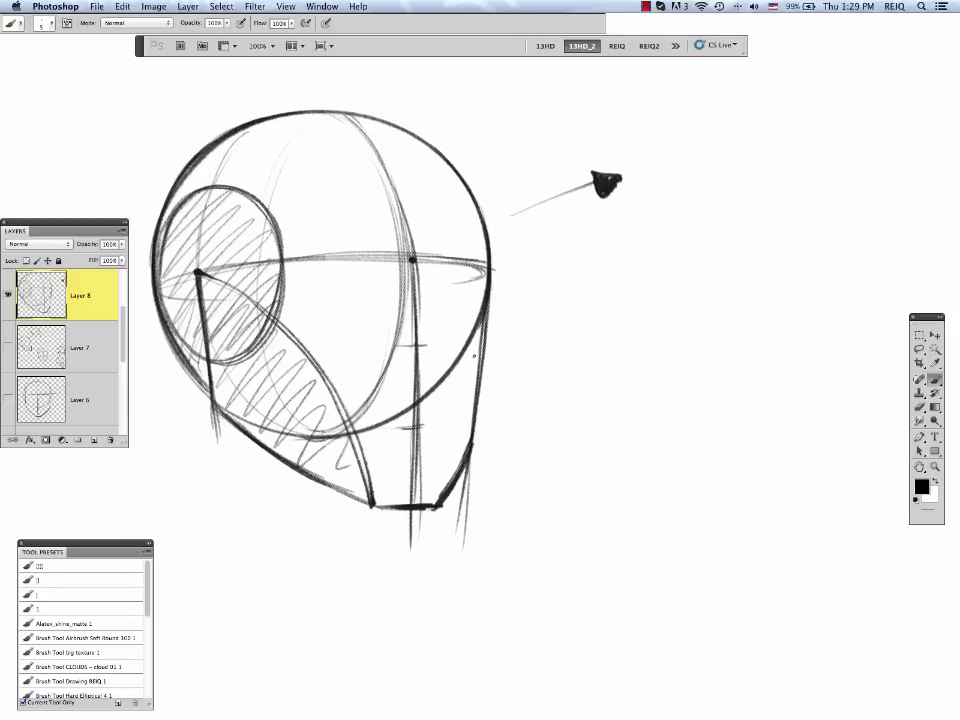
mouse_move(655, 372)
left_mouse_down()
mouse_move(570, 339)
mouse_move(647, 351)
left_mouse_up()
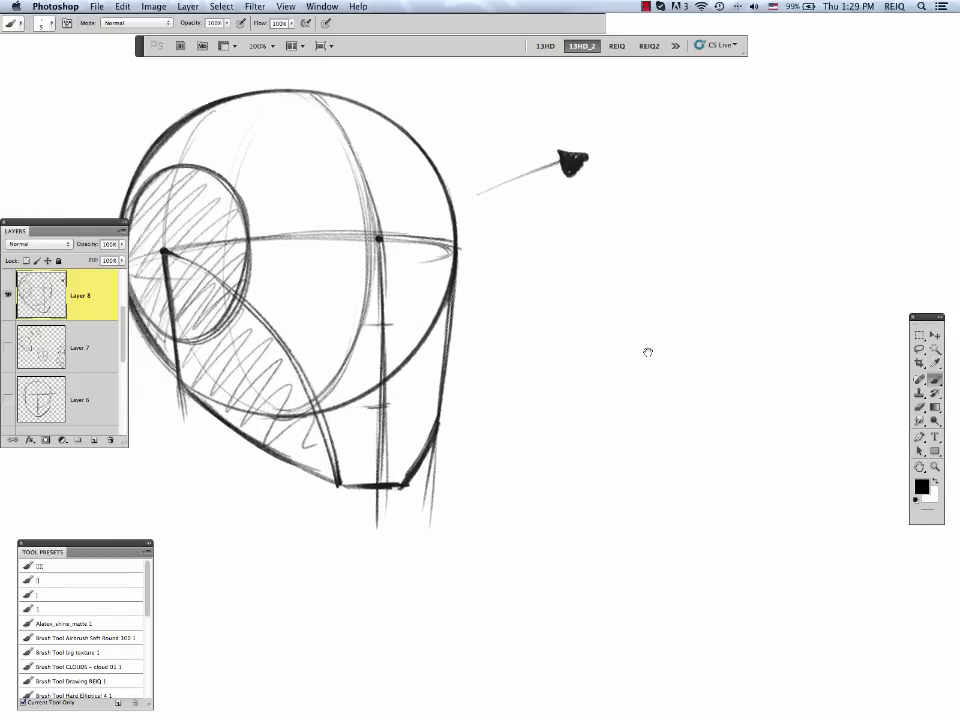
left_click_drag(647, 351, 669, 358)
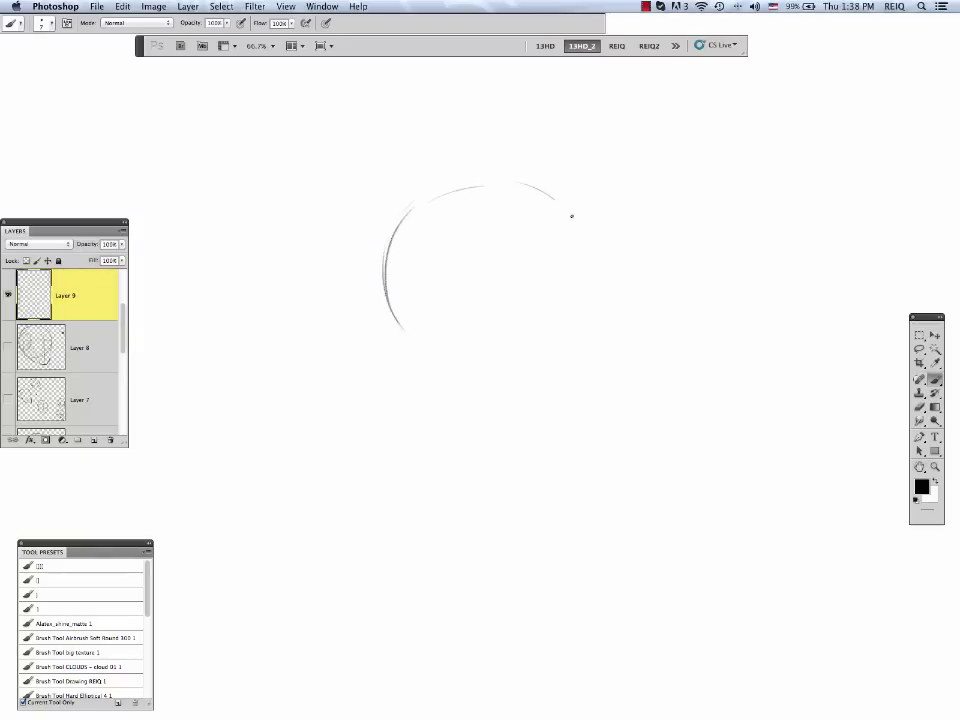
On Layer 9, sketch a sphere with vertical and horizontal guide ellipses and a side-plane oval near its right edge.
left_click_drag(570, 214, 579, 281)
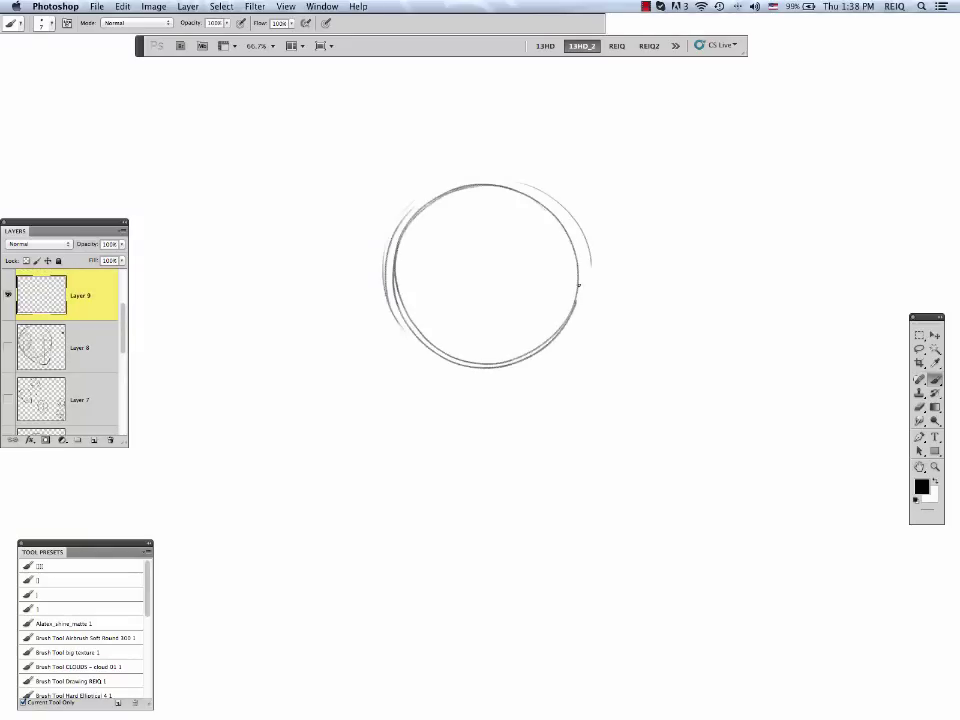
mouse_move(497, 193)
left_mouse_down()
mouse_move(514, 354)
mouse_move(498, 205)
left_mouse_up()
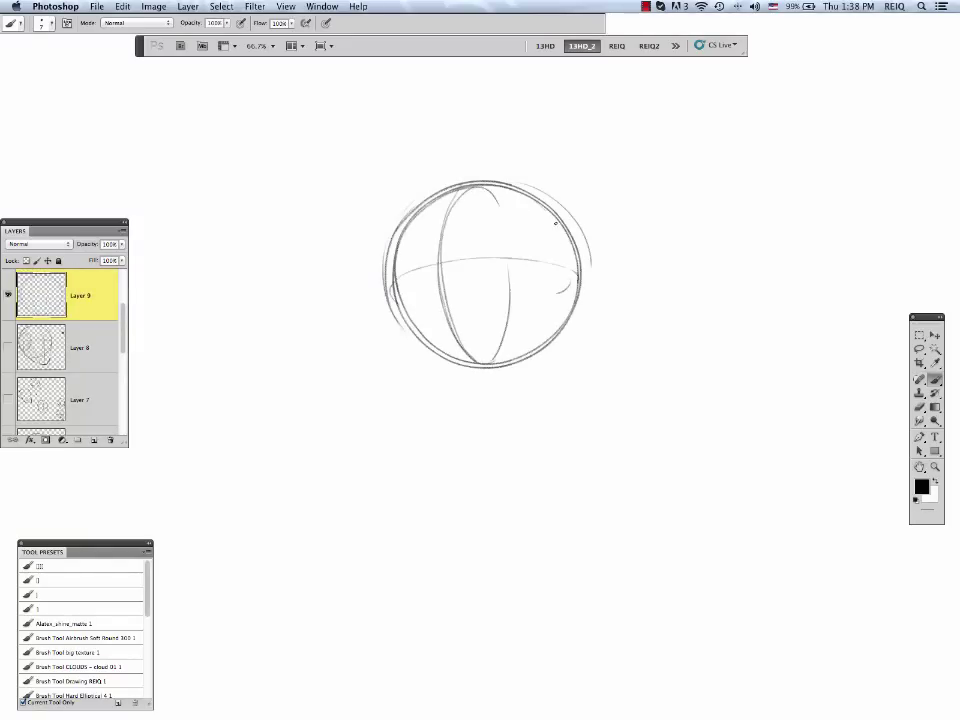
left_click_drag(562, 233, 574, 300)
left_click_drag(512, 267, 575, 275)
left_click_drag(559, 226, 562, 272)
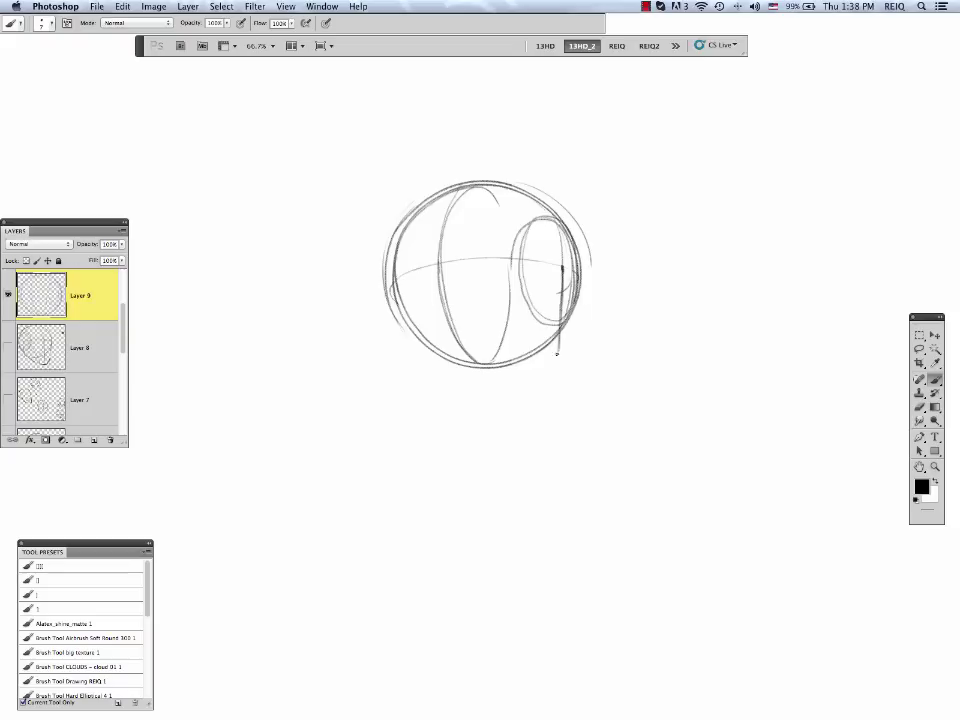
left_click_drag(541, 218, 552, 328)
Extend the back jaw edge, centre line and far face edge down from the sphere and join them with a jawline and chin.
left_click_drag(552, 221, 556, 381)
left_click_drag(440, 224, 461, 415)
left_click_drag(391, 262, 421, 427)
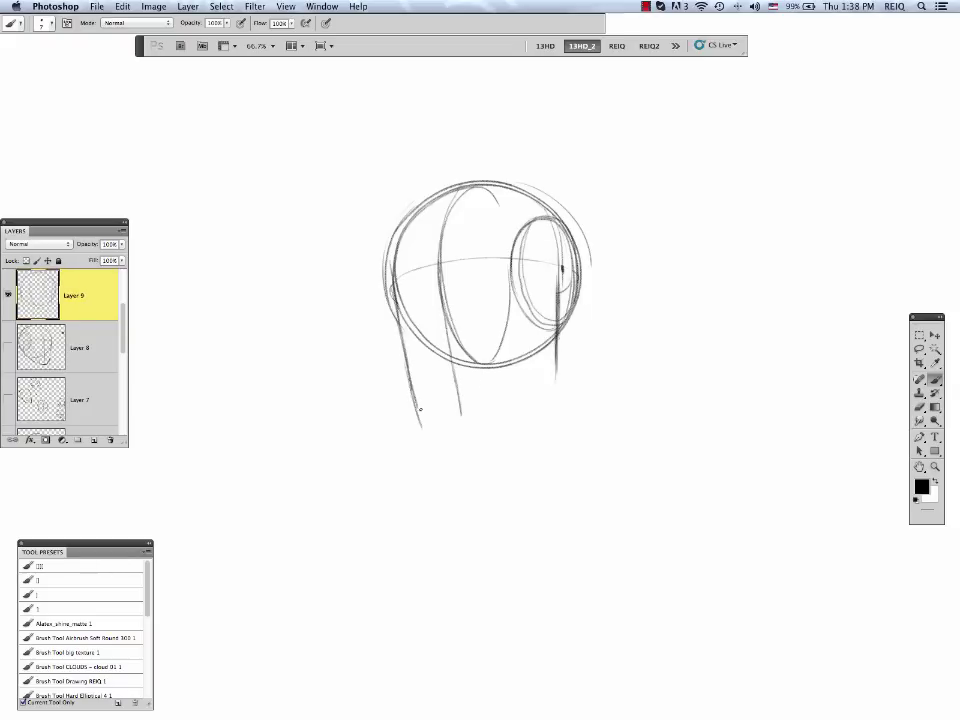
left_click_drag(552, 370, 456, 431)
left_click_drag(409, 374, 456, 430)
mouse_move(407, 360)
left_mouse_down()
mouse_move(480, 180)
mouse_move(557, 326)
mouse_move(550, 387)
left_mouse_up()
left_click_drag(550, 376, 490, 426)
Darken the head's skull outline and side oval, and draw a curved plane edge from the ear dot to the chin.
left_click_drag(478, 182, 392, 366)
left_click_drag(540, 203, 573, 240)
left_click_drag(501, 347, 317, 328)
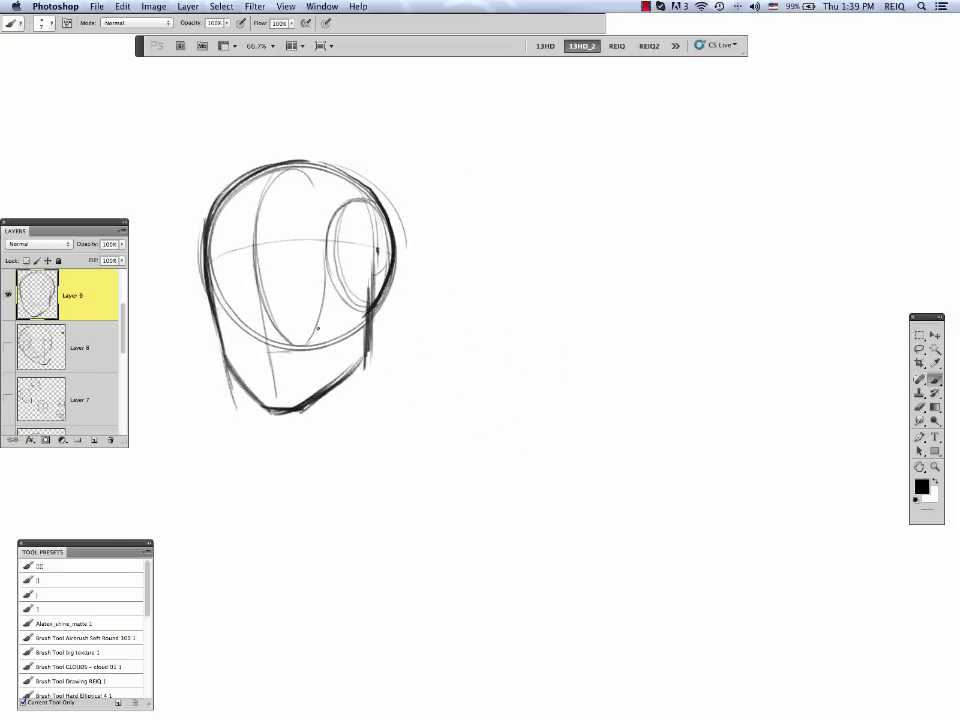
left_click_drag(376, 257, 306, 398)
left_click_drag(367, 193, 368, 313)
left_click_drag(365, 312, 371, 205)
Sketch a smaller sphere to the right of the first head with horizontal and vertical guide ellipses.
scroll(523, 171, "down", 3)
left_click_drag(545, 165, 560, 166)
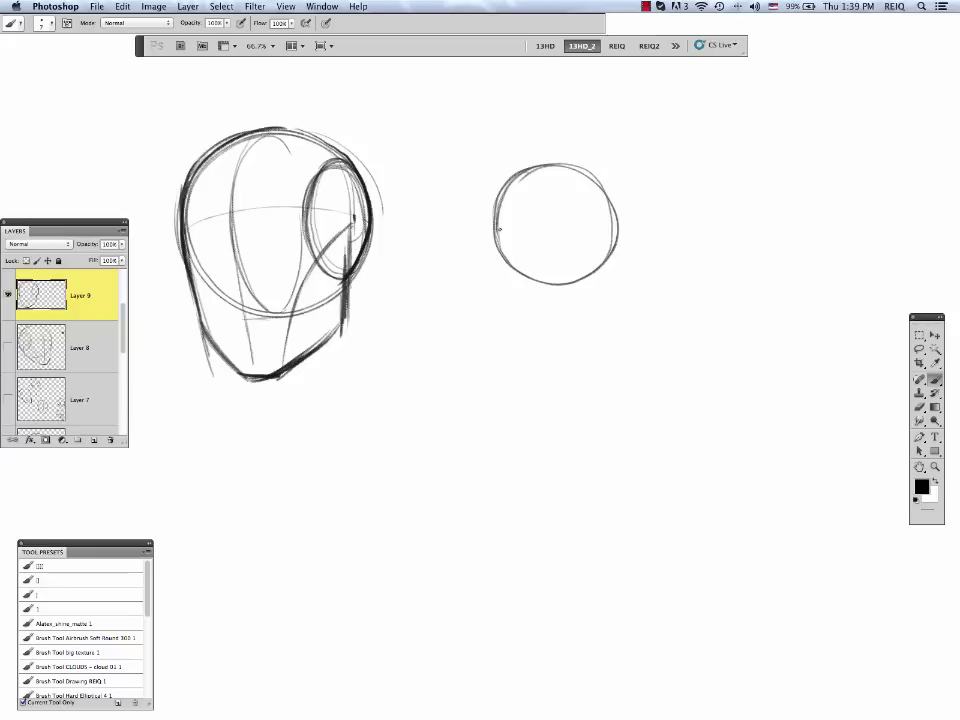
left_click_drag(499, 229, 607, 216)
key("super+z")
mouse_move(560, 285)
left_mouse_down()
mouse_move(585, 210)
mouse_move(557, 168)
left_mouse_up()
left_click_drag(562, 284, 525, 174)
Add a left side oval, centre line and back jaw edge to the small sphere and close it with a tapered jaw.
left_click_drag(510, 197, 513, 196)
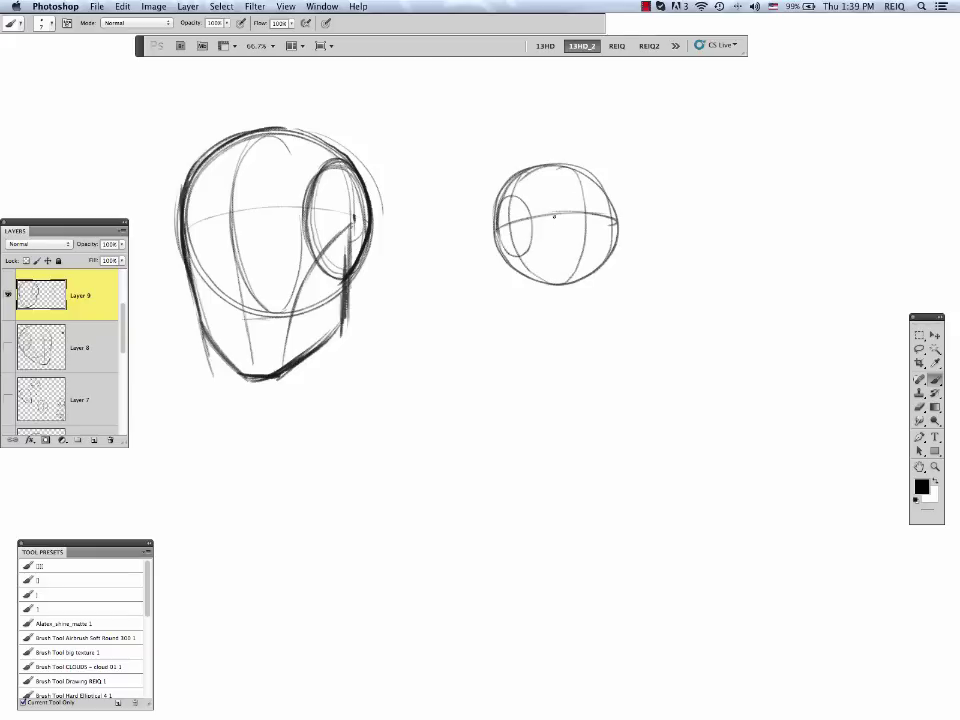
left_click_drag(575, 174, 584, 317)
left_click_drag(511, 224, 521, 299)
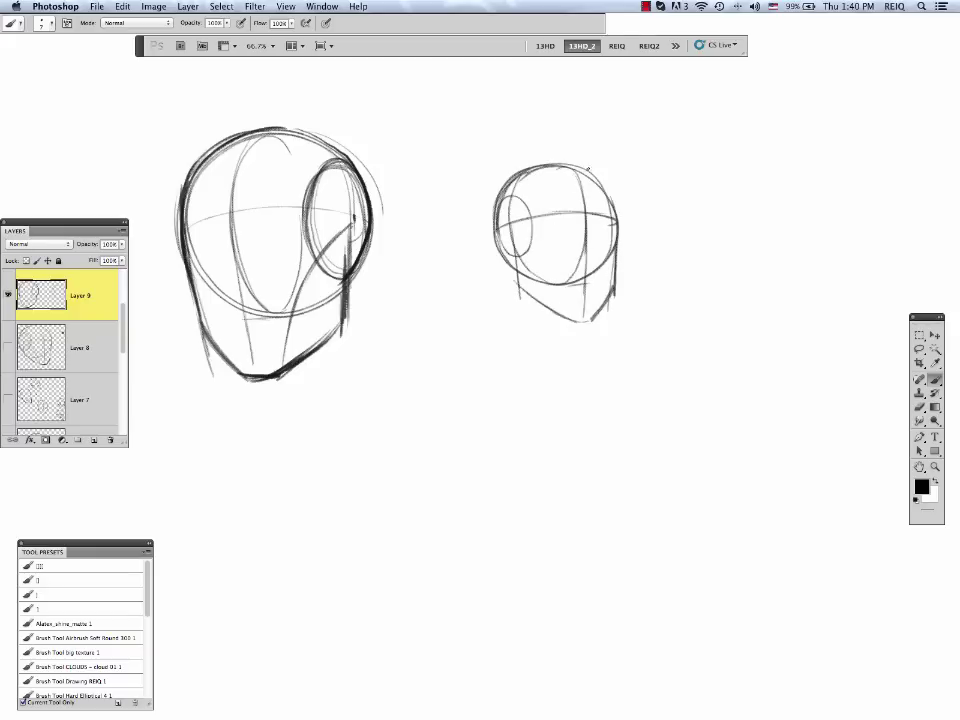
Sketch a sphere below and between the two heads with tilted guide ellipses and a side oval at its lower left.
left_click_drag(594, 354, 609, 289)
mouse_move(489, 268)
left_mouse_down()
mouse_move(454, 386)
mouse_move(443, 272)
left_mouse_up()
left_click_drag(436, 378, 518, 276)
left_click_drag(417, 308, 500, 282)
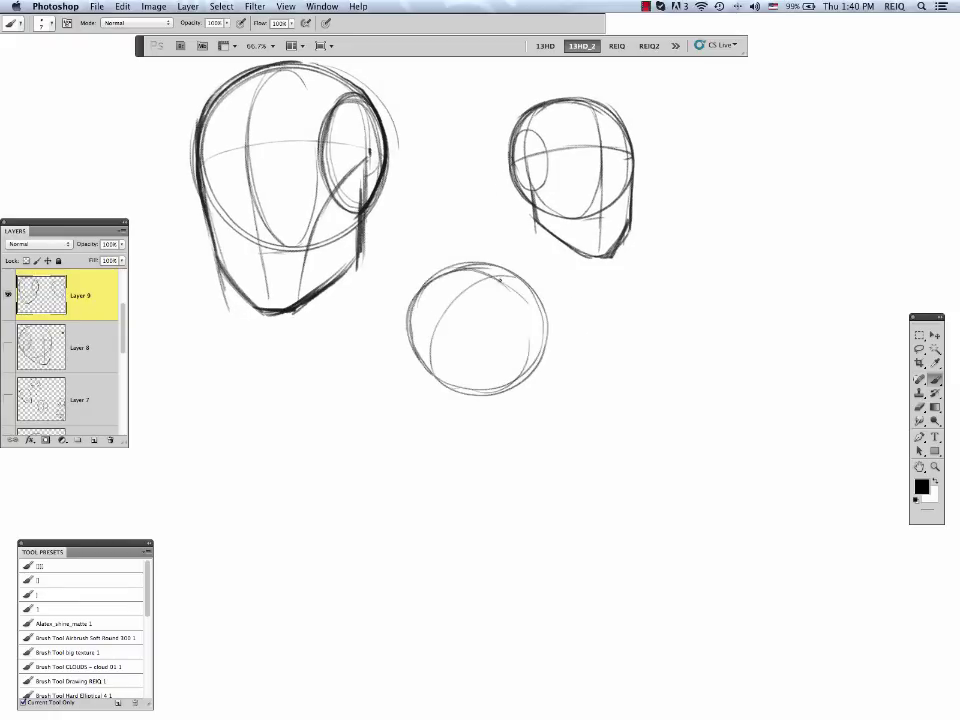
left_click_drag(466, 341, 462, 370)
Draw the tilted head's contour from skull to chin with its jaw edges, and hatch the side oval and jaw plane.
mouse_move(409, 311)
left_mouse_down()
mouse_move(534, 356)
mouse_move(522, 281)
mouse_move(570, 355)
mouse_move(574, 342)
left_mouse_up()
left_click_drag(526, 286, 575, 342)
left_click_drag(437, 353, 494, 395)
mouse_move(464, 377)
left_mouse_down()
mouse_move(467, 258)
mouse_move(566, 327)
left_mouse_up()
mouse_move(423, 313)
left_mouse_down()
mouse_move(414, 325)
mouse_move(462, 366)
left_mouse_up()
left_click_drag(472, 345, 538, 352)
Sketch a sphere below the first head with a downward-bowed horizontal guide, a curved centre line and a left side oval.
left_click_drag(393, 472, 536, 360)
left_click_drag(388, 279, 497, 283)
left_click_drag(509, 338, 361, 312)
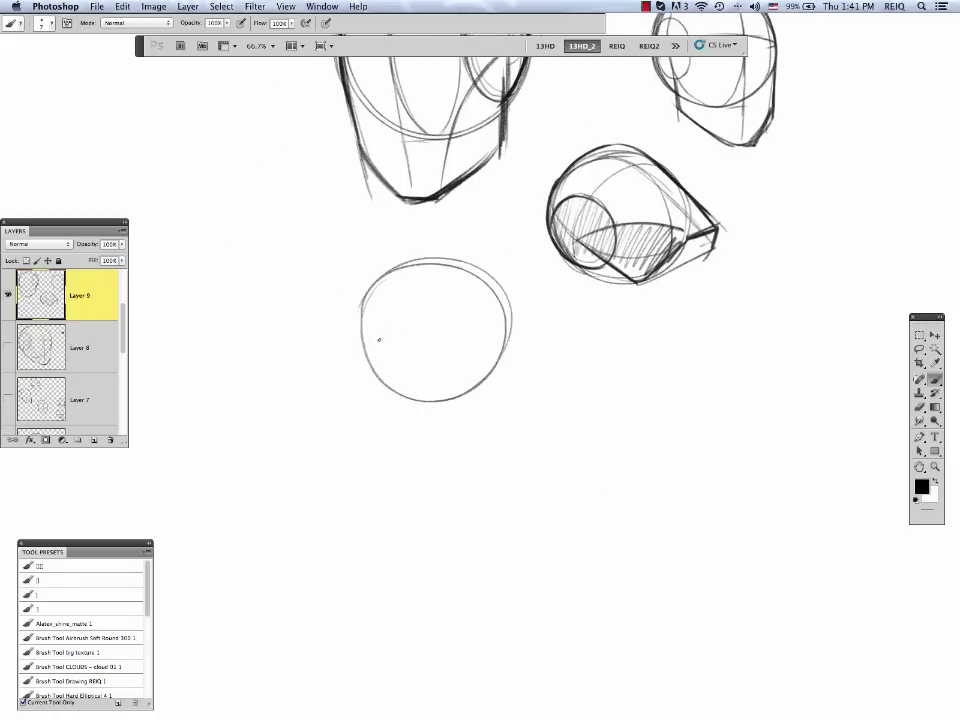
left_click_drag(398, 364, 506, 320)
left_click_drag(430, 264, 460, 395)
left_click_drag(368, 335, 393, 386)
left_click_drag(430, 264, 402, 393)
left_click_drag(460, 291, 487, 393)
Drop the new head's back jaw edge, centre line and far face edge, mark the chin and connect the jawline.
left_click_drag(386, 360, 408, 418)
mouse_move(483, 346)
left_mouse_down()
mouse_move(501, 461)
mouse_move(516, 455)
left_mouse_up()
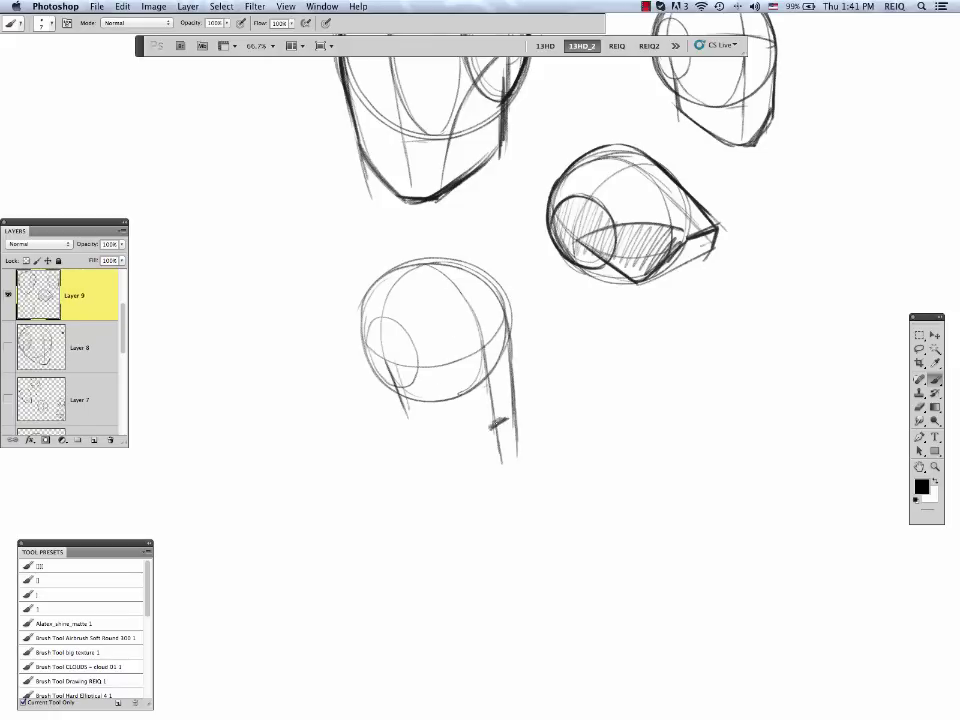
left_click_drag(390, 367, 484, 440)
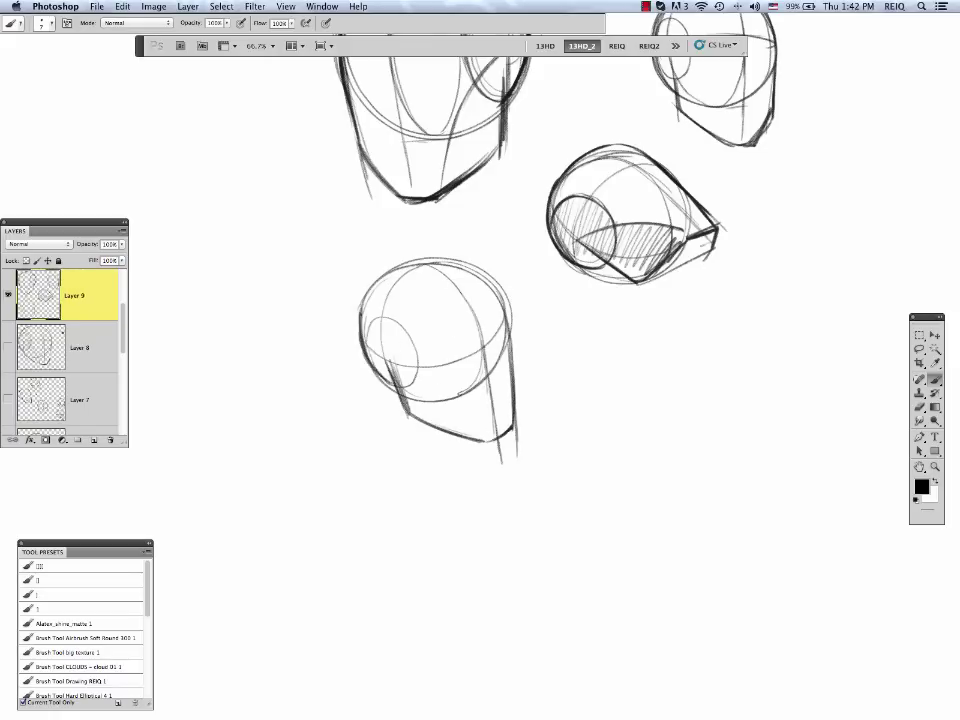
Carve the head's planes with a heavy temple arc, an angled brow line and a curved edge from ear to chin.
mouse_move(470, 263)
left_mouse_down()
mouse_move(366, 360)
mouse_move(434, 369)
left_mouse_up()
left_click_drag(434, 369, 518, 335)
left_click_drag(396, 305, 483, 440)
mouse_move(361, 330)
left_mouse_down()
mouse_move(429, 347)
mouse_move(434, 367)
left_mouse_up()
left_click_drag(362, 325, 434, 367)
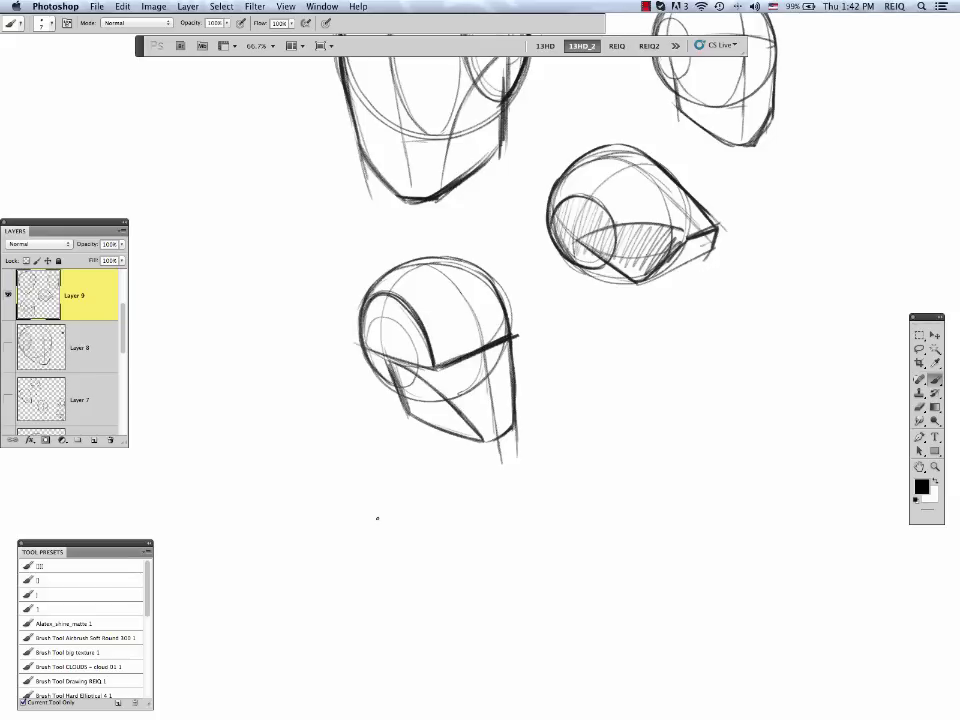
Reduce the brush size to 6 and sketch a sphere below the hatched head with guide ellipses and a right side oval.
key("[")
mouse_move(656, 371)
left_mouse_down()
mouse_move(576, 351)
mouse_move(549, 311)
left_mouse_up()
mouse_move(622, 292)
left_mouse_down()
mouse_move(538, 414)
mouse_move(496, 315)
left_mouse_up()
mouse_move(541, 280)
left_mouse_down()
mouse_move(532, 334)
mouse_move(605, 326)
mouse_move(594, 339)
left_mouse_up()
left_click_drag(520, 300, 574, 283)
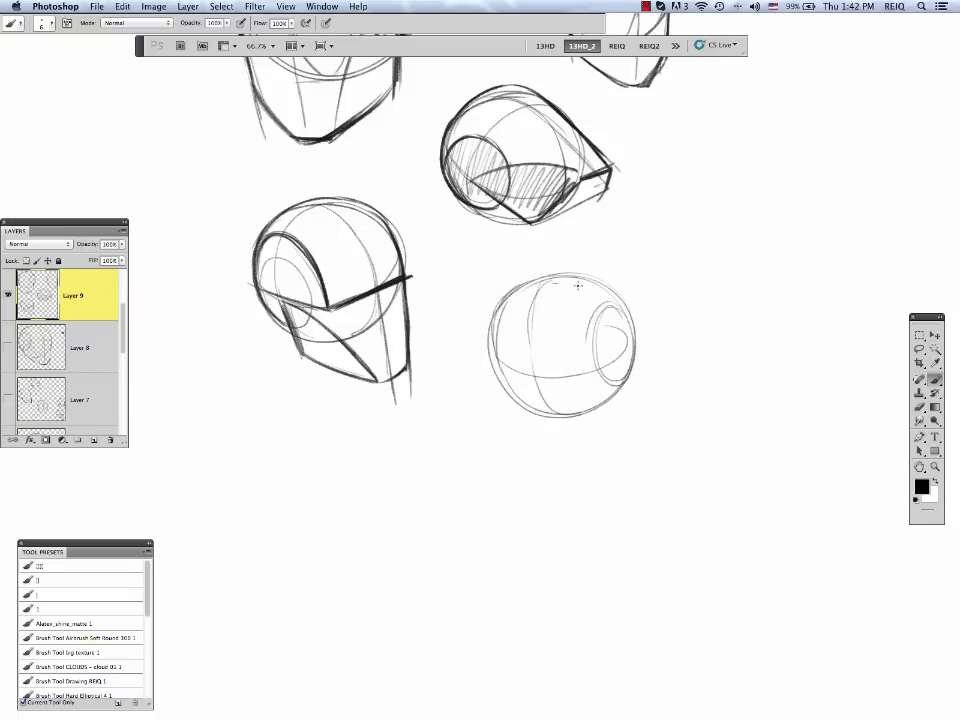
Mark the brow and ear dots, drop the centre line and face edges, and connect the jaw to the chin.
left_click_drag(620, 330, 619, 339)
left_click_drag(500, 350, 535, 408)
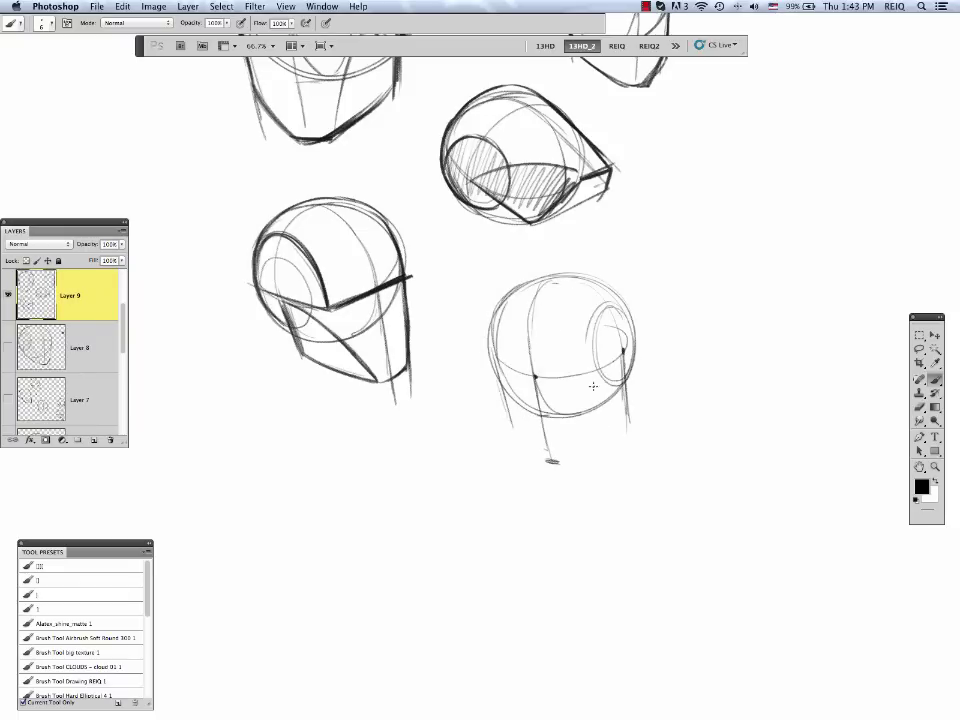
left_click_drag(567, 468, 625, 410)
left_click_drag(624, 357, 570, 465)
left_click_drag(501, 382, 555, 467)
Darken this head's skull and jaw outline, draw the curved plane edge from ear dot to chin, and reinforce the chin line.
left_click_drag(514, 433, 586, 272)
left_click_drag(615, 294, 630, 390)
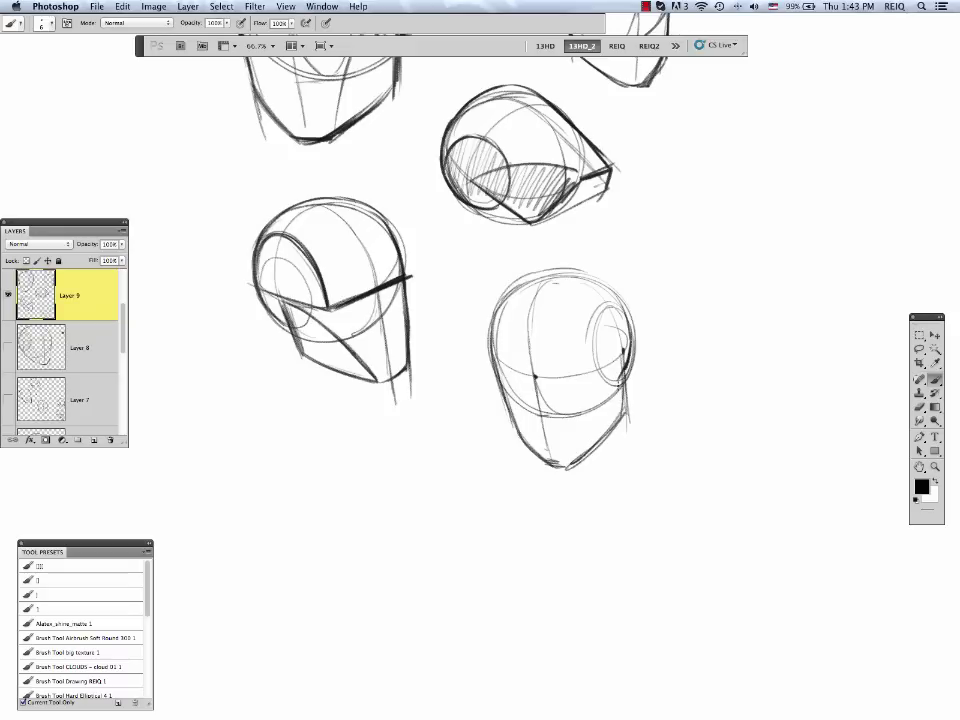
left_click_drag(634, 322, 624, 380)
left_click_drag(620, 366, 570, 468)
left_click_drag(491, 340, 631, 318)
left_click_drag(508, 292, 631, 345)
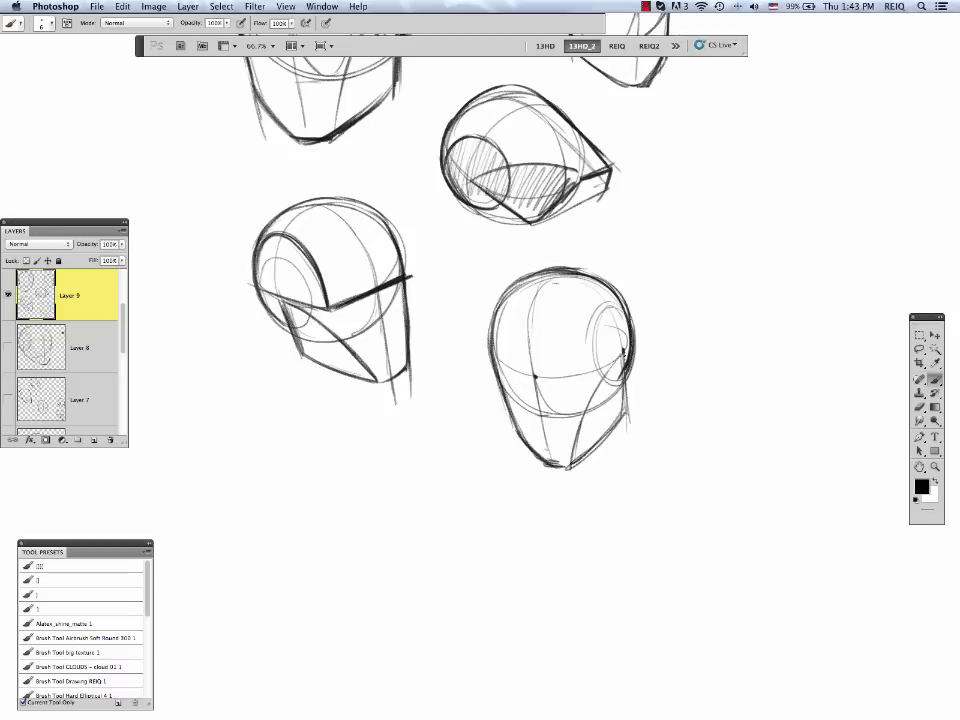
left_click_drag(493, 366, 615, 296)
left_click_drag(538, 466, 573, 467)
Sketch a sphere in the empty area right of the hatched head with tilted guide ellipses and a round side oval.
mouse_move(694, 442)
left_mouse_down()
mouse_move(684, 420)
mouse_move(594, 604)
left_mouse_up()
mouse_move(615, 300)
left_mouse_down()
mouse_move(718, 234)
mouse_move(735, 243)
left_mouse_up()
left_click_drag(610, 318, 767, 313)
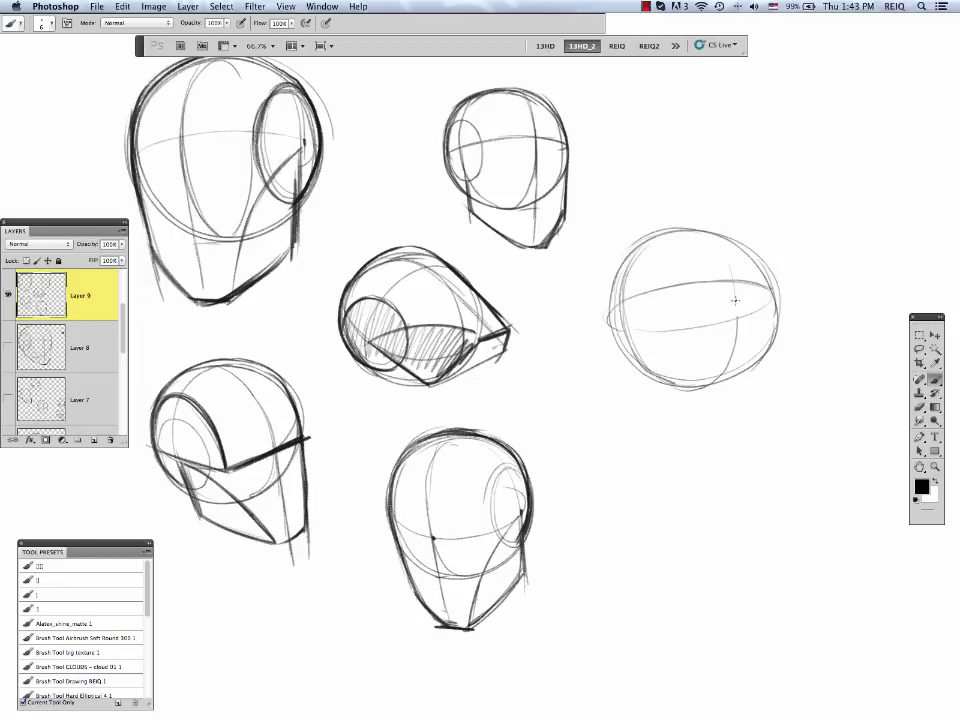
mouse_move(684, 311)
left_mouse_down()
mouse_move(711, 246)
mouse_move(722, 248)
mouse_move(742, 374)
left_mouse_up()
key("super+z")
Draw the back jaw edge and face centre line from marked dots, and close the form with the jawline and far face edge.
left_click_drag(738, 336, 744, 396)
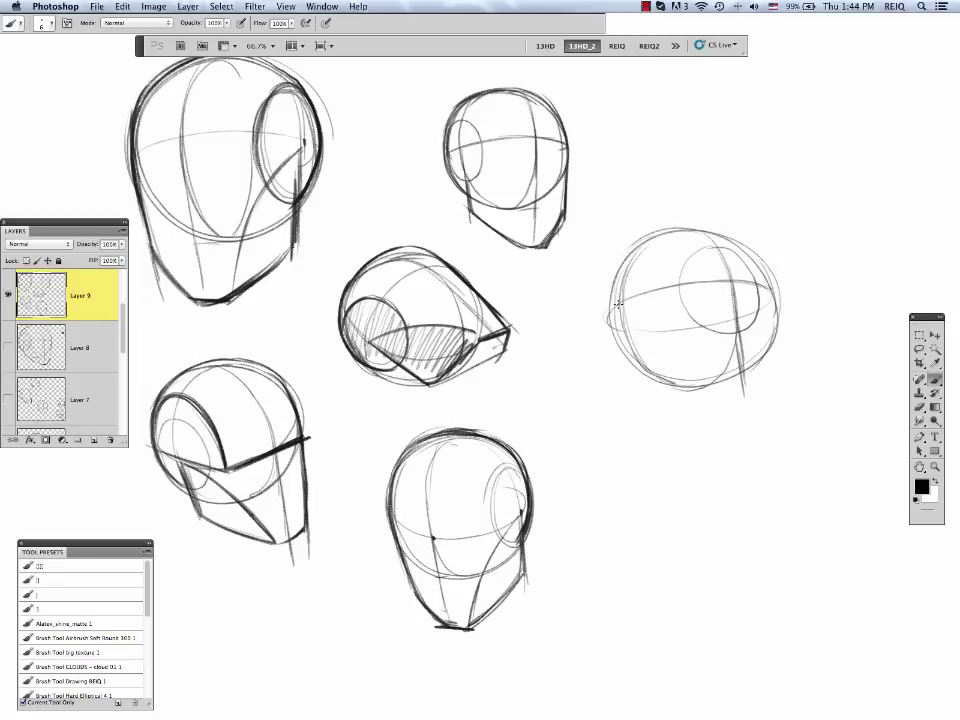
left_click_drag(617, 306, 648, 418)
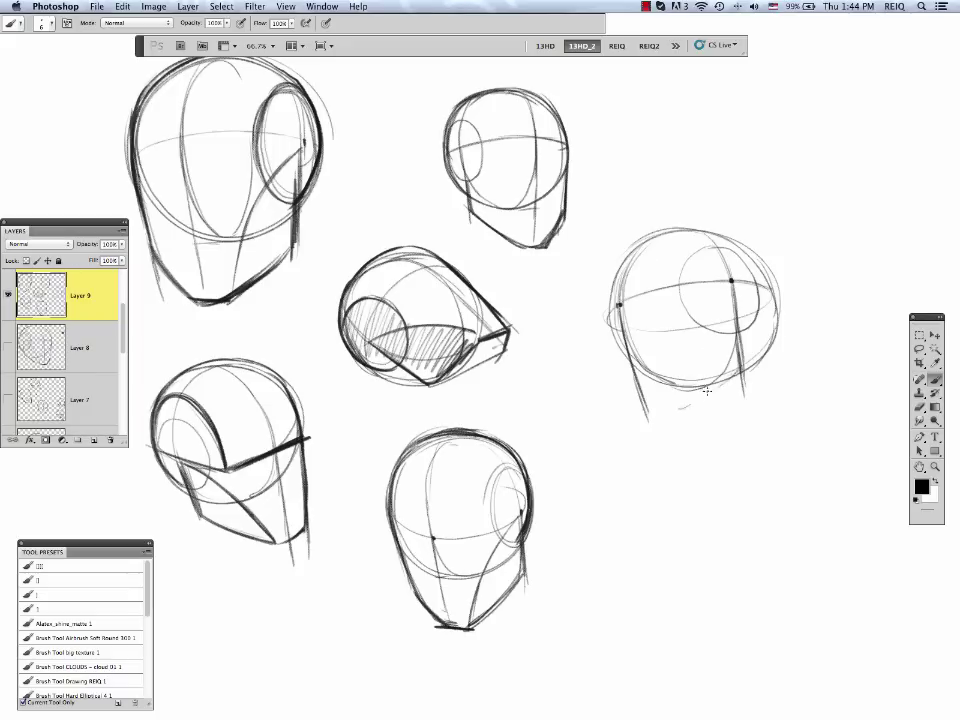
left_click_drag(742, 367, 677, 414)
left_click_drag(607, 315, 641, 419)
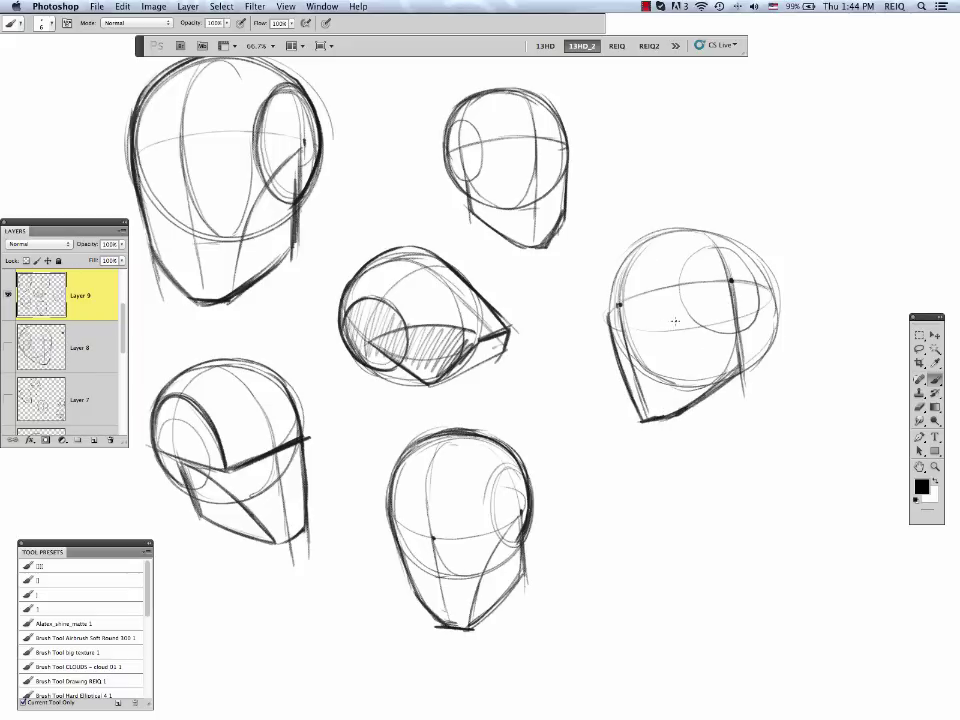
Darken the skull and jaw contours of the rightmost head and add its curved plane edge from ear to chin.
left_click_drag(608, 316, 704, 227)
mouse_move(743, 239)
left_mouse_down()
mouse_move(765, 273)
mouse_move(741, 337)
mouse_move(742, 373)
left_mouse_up()
mouse_move(718, 230)
left_mouse_down()
mouse_move(611, 261)
mouse_move(632, 392)
left_mouse_up()
left_click_drag(645, 420, 735, 370)
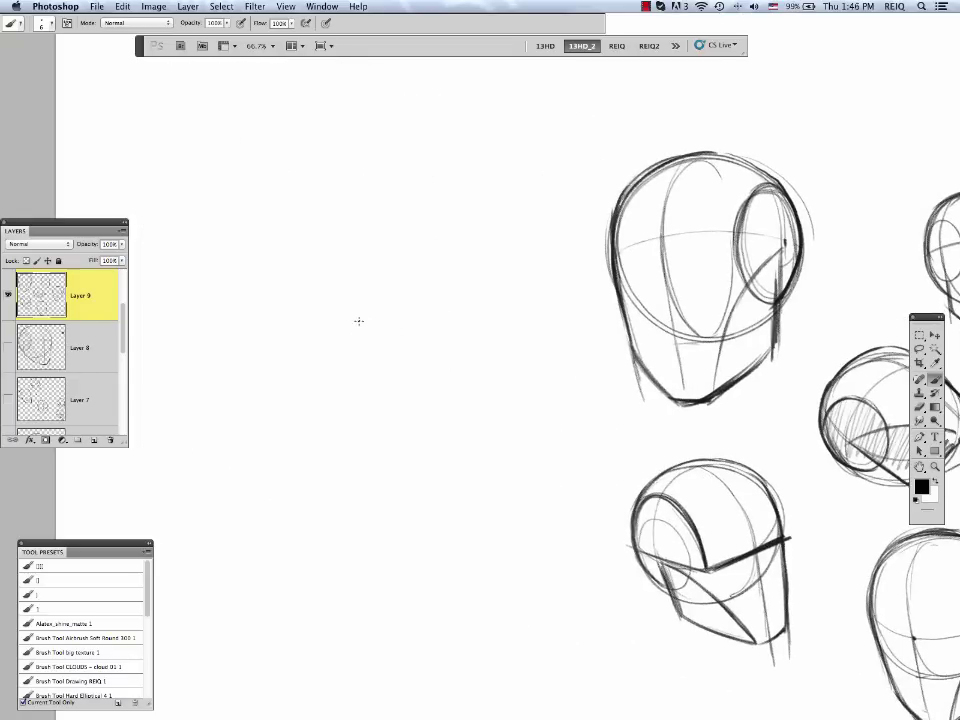
Sketch a large sphere in the empty area left of the first head with vertical and horizontal guide ellipses.
mouse_move(272, 268)
left_mouse_down()
mouse_move(279, 332)
mouse_move(440, 222)
left_mouse_up()
left_click_drag(369, 201, 334, 376)
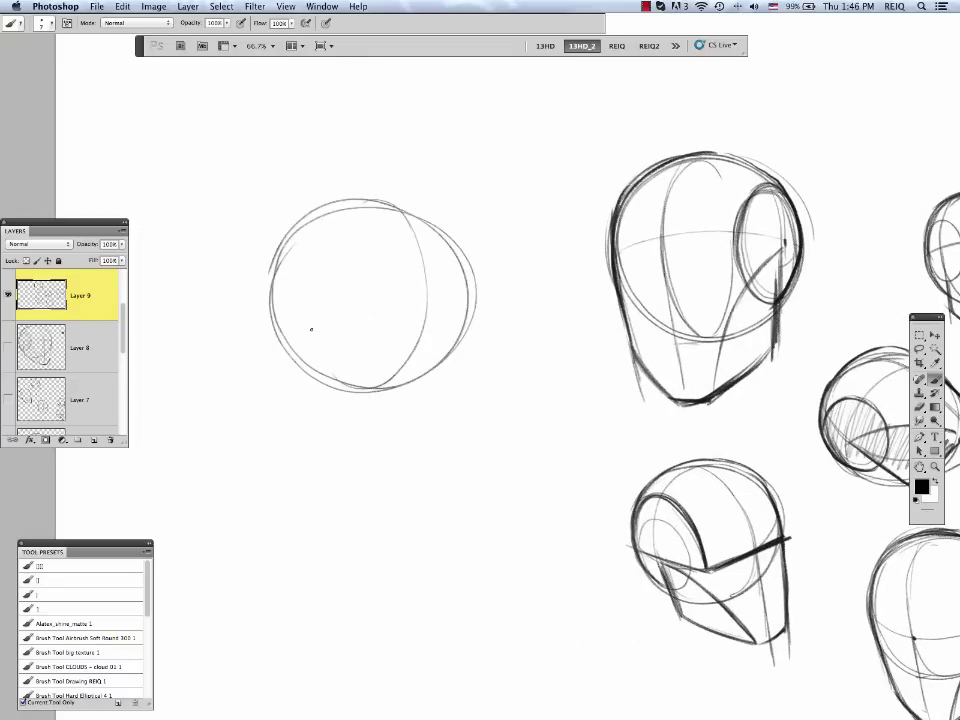
left_click_drag(278, 316, 460, 292)
left_click_drag(294, 245, 474, 280)
Build the large head's centre line, left side oval, back jaw edge and chin, and darken its outer contour.
left_click_drag(410, 221, 434, 403)
left_click_drag(434, 325, 437, 418)
mouse_move(277, 287)
left_mouse_down()
mouse_move(284, 317)
mouse_move(417, 420)
mouse_move(466, 300)
mouse_move(396, 194)
mouse_move(466, 412)
mouse_move(315, 378)
left_mouse_up()
left_click_drag(467, 368, 465, 416)
mouse_move(318, 376)
left_mouse_down()
mouse_move(440, 421)
mouse_move(466, 412)
left_mouse_up()
left_click_drag(270, 268, 306, 344)
mouse_move(270, 272)
left_mouse_down()
mouse_move(438, 212)
mouse_move(468, 364)
left_mouse_up()
Sketch a smaller sphere below the large left head with curved guide ellipses and a left side oval.
left_click_drag(542, 587, 482, 412)
left_click_drag(362, 318, 352, 320)
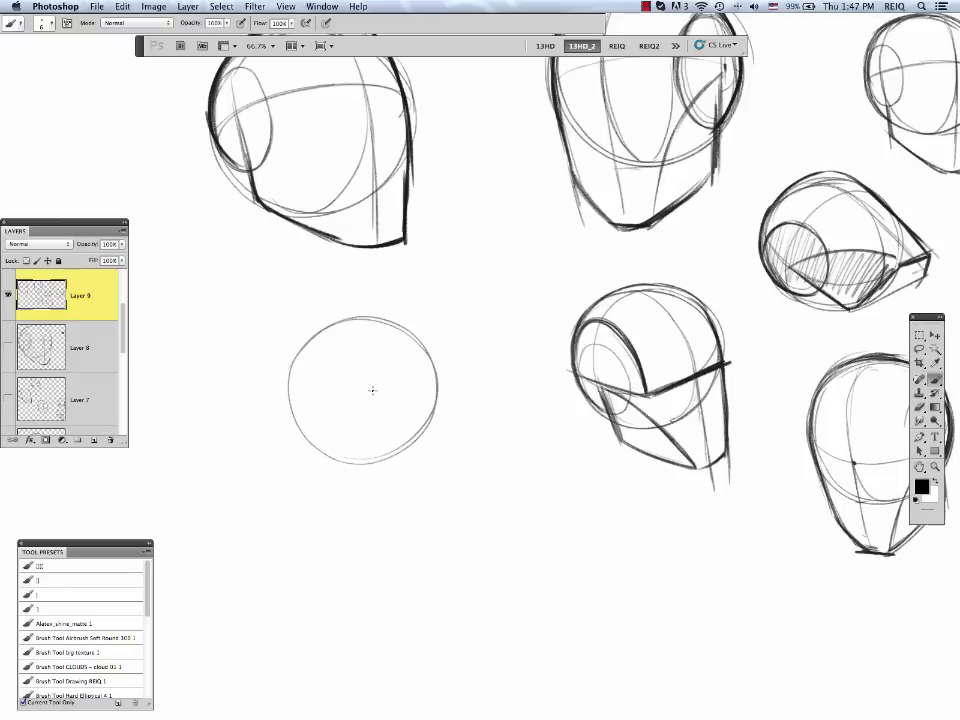
left_click_drag(291, 408, 436, 380)
mouse_move(366, 460)
left_mouse_down()
mouse_move(316, 376)
mouse_move(304, 380)
left_mouse_up()
left_click_drag(371, 410, 360, 364)
Drop this head's centre line and face edges, connect the back jaw edge to the chin, and darken the skull outline.
left_click_drag(397, 285, 421, 434)
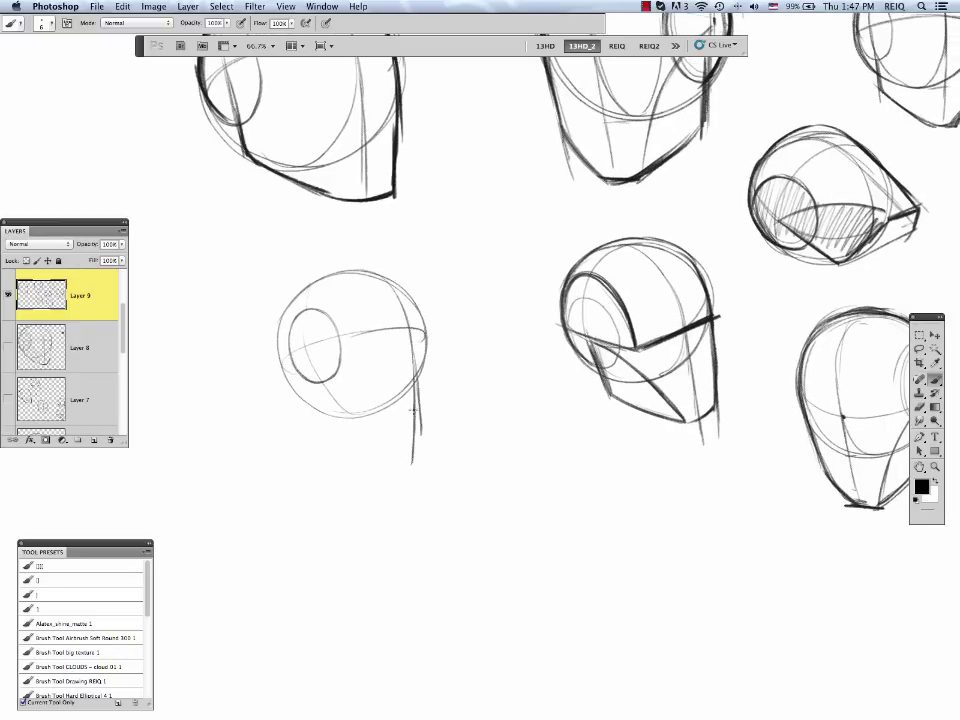
left_click_drag(423, 346, 407, 399)
left_click_drag(338, 417, 411, 441)
mouse_move(311, 362)
left_mouse_down()
mouse_move(398, 440)
mouse_move(432, 434)
left_mouse_up()
left_click_drag(428, 342, 432, 436)
mouse_move(314, 392)
left_mouse_down()
mouse_move(378, 268)
mouse_move(425, 322)
left_mouse_up()
left_click_drag(380, 268, 431, 398)
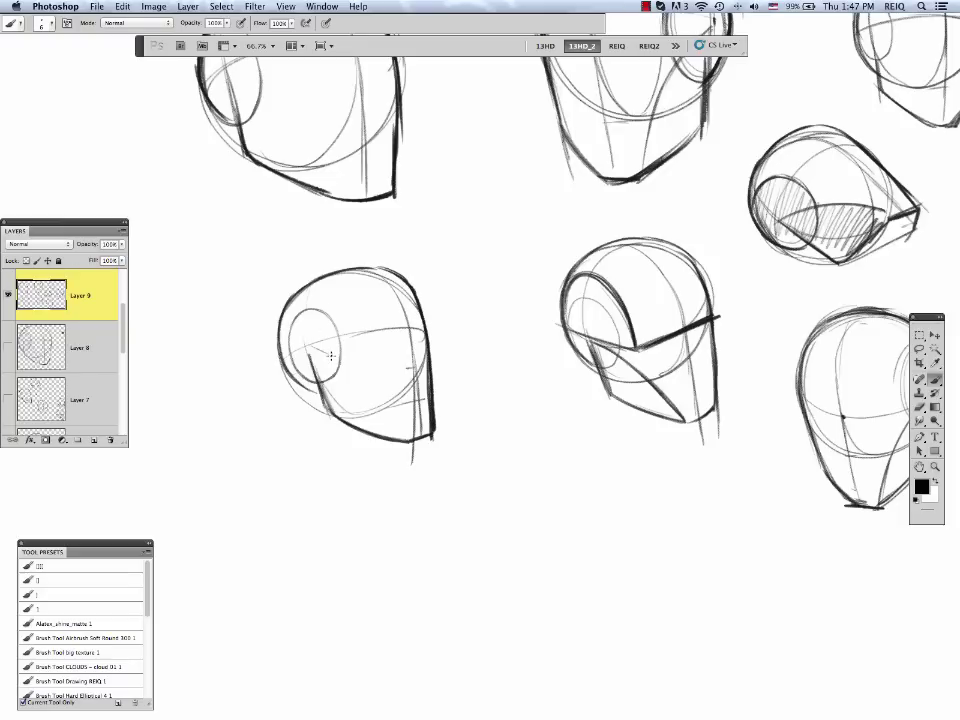
Draw the curved plane edge from ear to chin and hatch the side oval and jaw plane.
left_click_drag(331, 356, 403, 441)
mouse_move(314, 313)
left_mouse_down()
mouse_move(294, 346)
mouse_move(301, 372)
left_mouse_up()
left_click_drag(352, 366, 334, 404)
left_click_drag(385, 398, 370, 432)
Sketch a sphere below the finished heads with a tilted horizontal ellipse and a curved face centre line.
mouse_move(845, 460)
left_mouse_down()
mouse_move(666, 360)
mouse_move(705, 322)
left_mouse_up()
mouse_move(370, 337)
left_mouse_down()
mouse_move(350, 368)
mouse_move(352, 430)
left_mouse_up()
mouse_move(362, 429)
left_mouse_down()
mouse_move(337, 343)
mouse_move(348, 370)
left_mouse_up()
left_click_drag(414, 386, 376, 232)
mouse_move(325, 342)
left_mouse_down()
mouse_move(472, 290)
mouse_move(441, 319)
left_mouse_up()
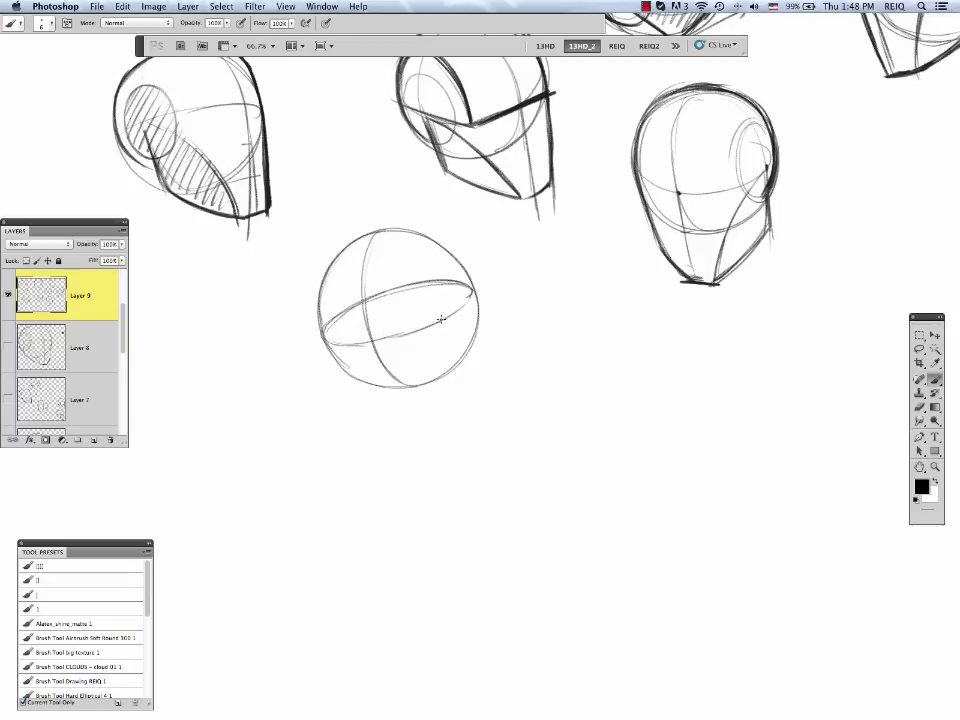
Reinforce the tilted sphere's outline and brow guide, and add a narrow side oval on its right edge.
left_click_drag(355, 305, 470, 287)
left_click_drag(328, 272, 472, 341)
left_click_drag(440, 253, 476, 305)
mouse_move(466, 267)
left_mouse_down()
mouse_move(390, 227)
mouse_move(480, 318)
left_mouse_up()
left_click_drag(315, 292, 398, 387)
left_click_drag(454, 374, 449, 254)
Extend the tilted head's centre line and face edges, connect jaw and chin, and draw the plane edge from ear to chin.
mouse_move(435, 235)
left_mouse_down()
mouse_move(315, 292)
mouse_move(405, 438)
left_mouse_up()
mouse_move(360, 293)
left_mouse_down()
mouse_move(465, 285)
mouse_move(484, 390)
left_mouse_up()
left_click_drag(322, 330, 363, 412)
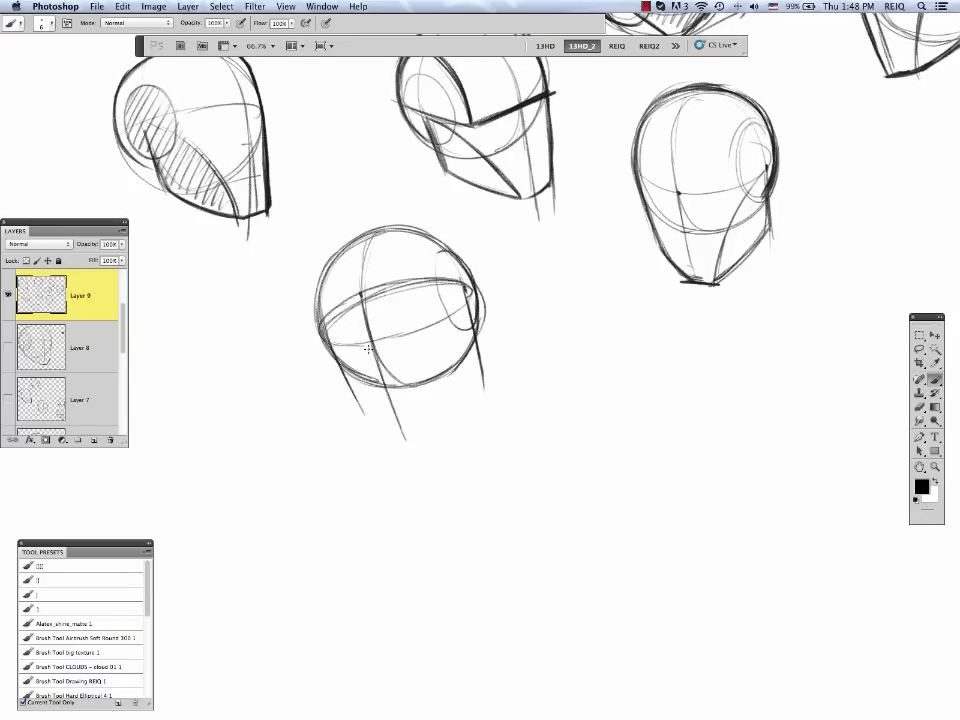
left_click_drag(478, 357, 437, 418)
left_click_drag(397, 430, 438, 417)
left_click_drag(463, 285, 440, 410)
Strengthen the tilted head's brow line and darken its skull contour, back of head, jaw edges and chin.
mouse_move(336, 352)
left_mouse_down()
mouse_move(432, 218)
mouse_move(470, 290)
left_mouse_up()
left_click_drag(312, 312, 380, 212)
left_click_drag(452, 236, 478, 362)
left_click_drag(477, 362, 438, 416)
left_click_drag(322, 325, 396, 430)
left_click_drag(398, 430, 440, 418)
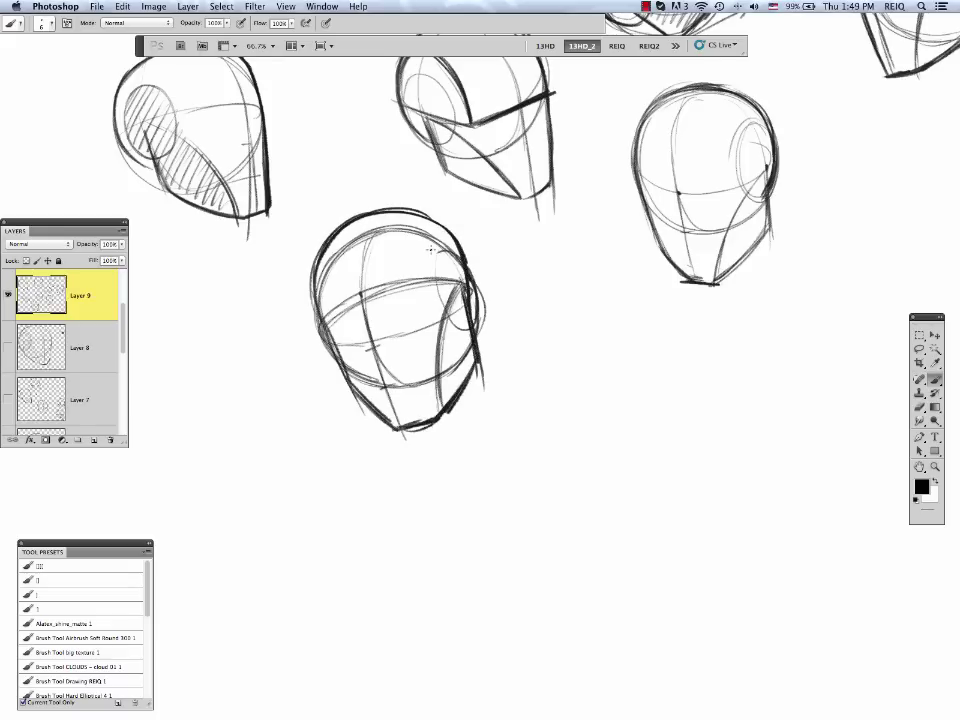
Hatch the side oval and jaw plane of the tilted head.
mouse_move(440, 236)
left_mouse_down()
mouse_move(446, 316)
mouse_move(439, 276)
left_mouse_up()
left_click_drag(464, 274, 446, 304)
left_click_drag(464, 318, 442, 354)
Sketch a sphere in the empty area near the canvas's right edge with tilted guide ellipses and a right side oval.
scroll(455, 348, "right", 10)
scroll(455, 348, "up", 3)
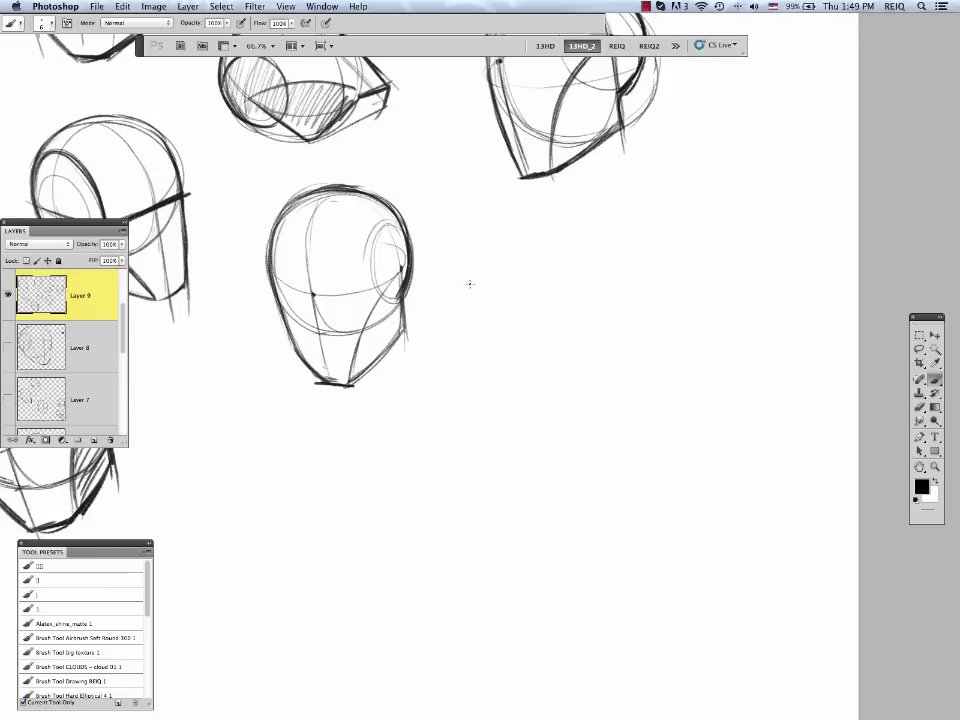
left_click_drag(470, 270, 474, 260)
left_click_drag(466, 318, 620, 292)
left_click_drag(466, 306, 617, 262)
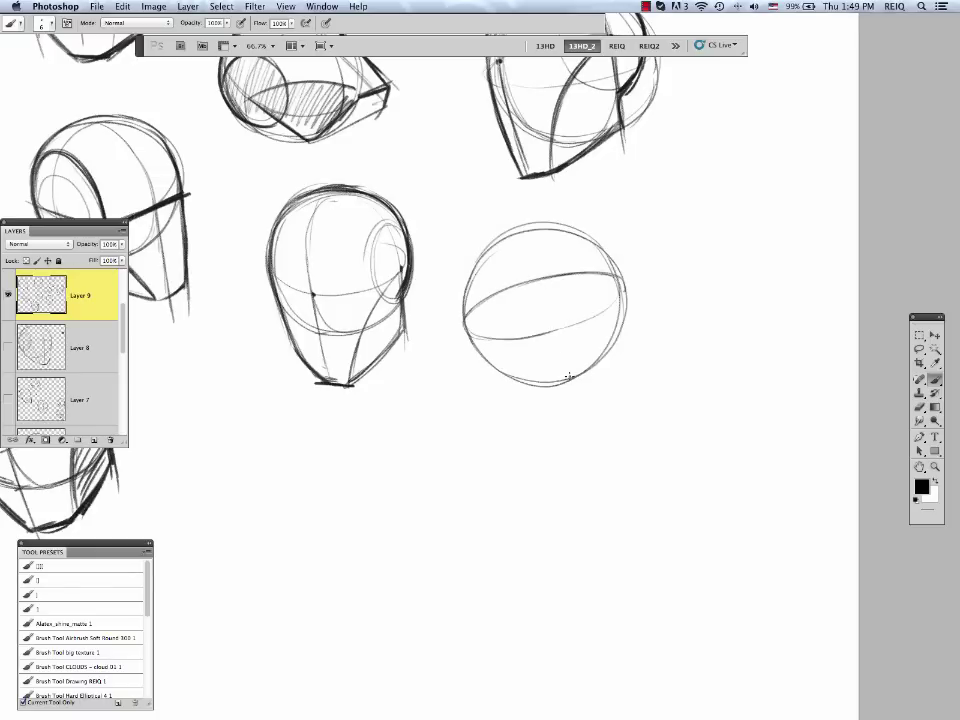
left_click_drag(546, 383, 511, 230)
left_click_drag(568, 296, 570, 300)
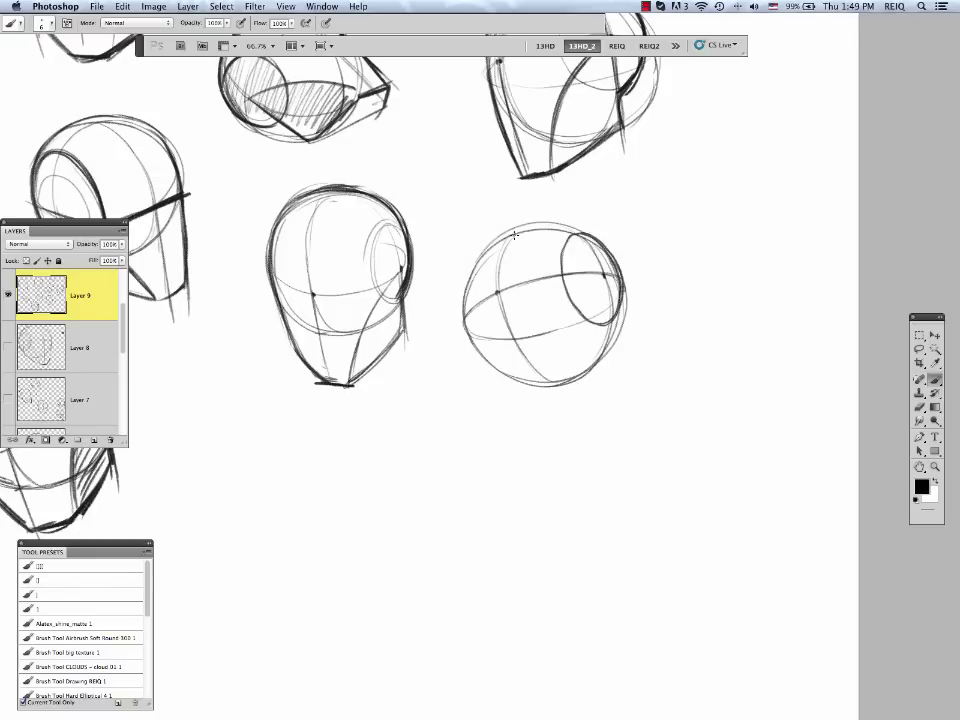
Extend the new sphere's centre line and face edges downward and connect them with a jaw and chin.
left_click_drag(505, 300, 551, 436)
left_click_drag(463, 316, 538, 441)
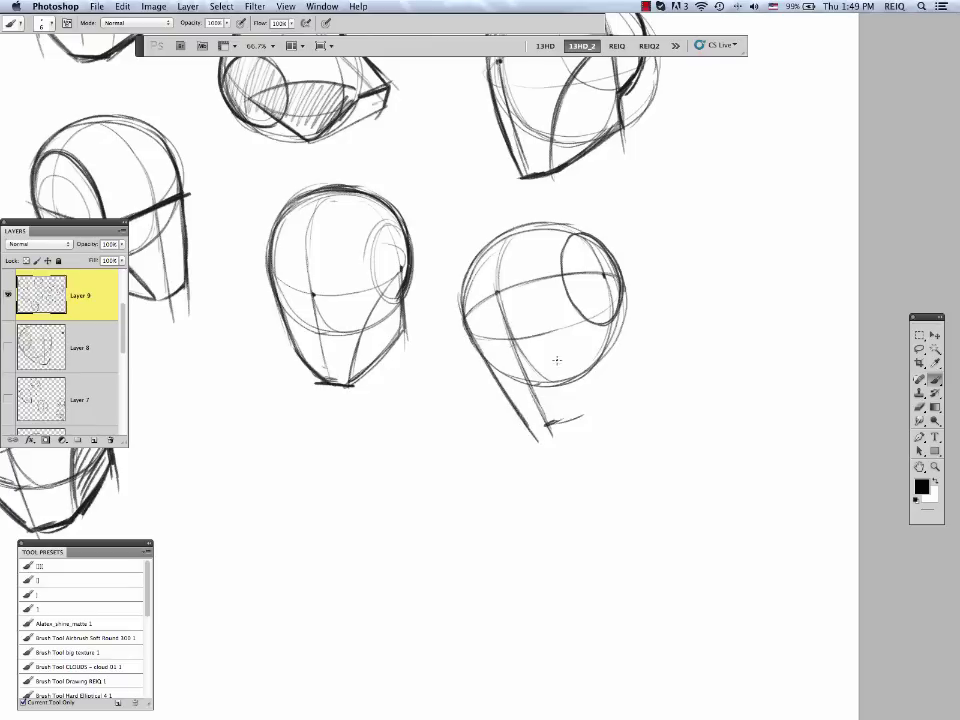
mouse_move(604, 277)
left_mouse_down()
mouse_move(619, 370)
mouse_move(580, 423)
mouse_move(548, 430)
left_mouse_up()
mouse_move(484, 350)
left_mouse_down()
mouse_move(533, 432)
mouse_move(620, 348)
left_mouse_up()
left_click_drag(464, 263, 487, 355)
left_click_drag(588, 238, 611, 316)
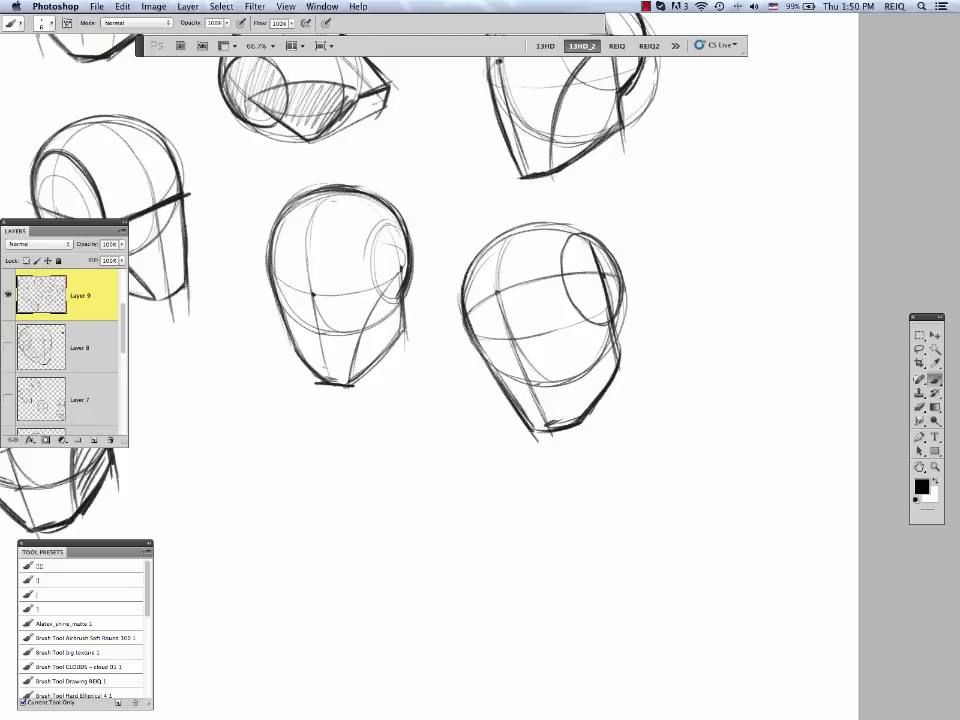
Darken the head's skull contour, draw its ear-to-chin plane edge, and hatch the side oval and jaw plane.
left_click_drag(462, 295, 587, 226)
mouse_move(573, 222)
left_mouse_down()
mouse_move(619, 319)
mouse_move(619, 363)
left_mouse_up()
left_click_drag(602, 279, 574, 415)
mouse_move(566, 258)
left_mouse_down()
mouse_move(588, 294)
mouse_move(576, 370)
left_mouse_up()
left_click_drag(612, 340, 580, 410)
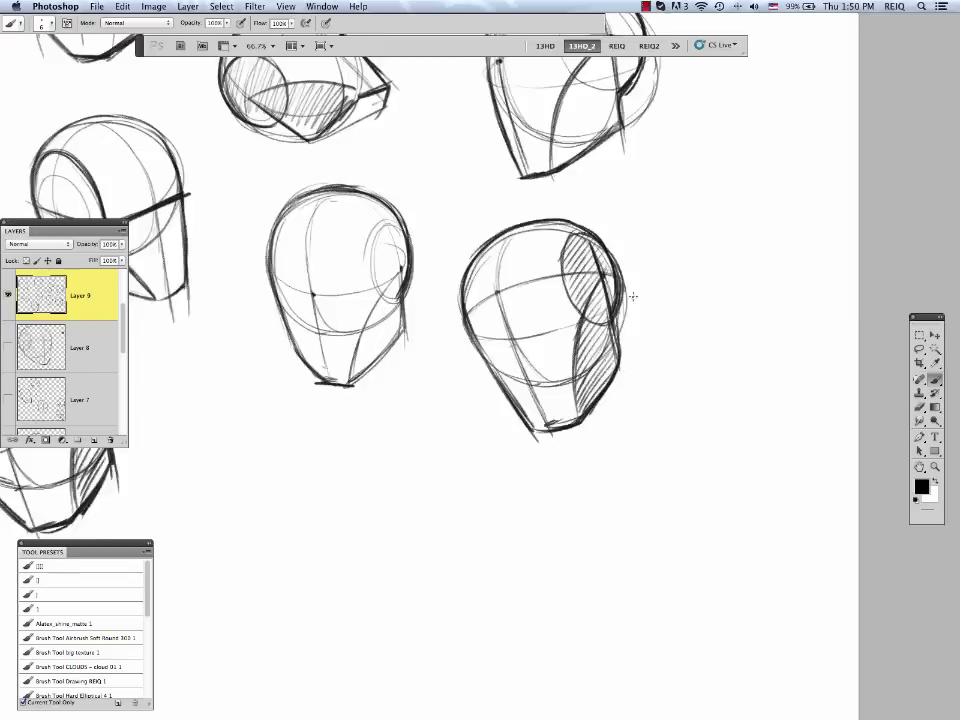
Sketch a sphere in the empty area near the canvas's lower edge with tilted guide ellipses, an ear point and a left side oval.
left_click_drag(480, 470, 629, 221)
mouse_move(419, 219)
left_mouse_down()
mouse_move(399, 242)
mouse_move(441, 354)
left_mouse_up()
left_click_drag(413, 269, 580, 298)
left_click(413, 270)
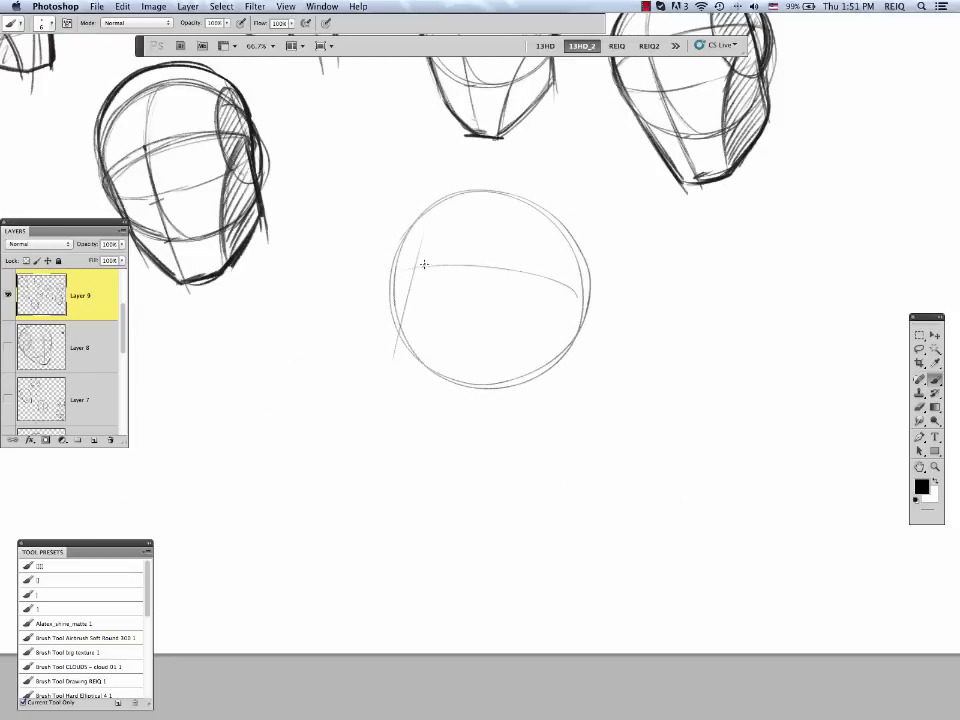
left_click_drag(392, 288, 579, 303)
left_click_drag(530, 228, 483, 387)
left_click_drag(531, 285, 485, 384)
left_click(532, 276)
left_click_drag(441, 242, 401, 255)
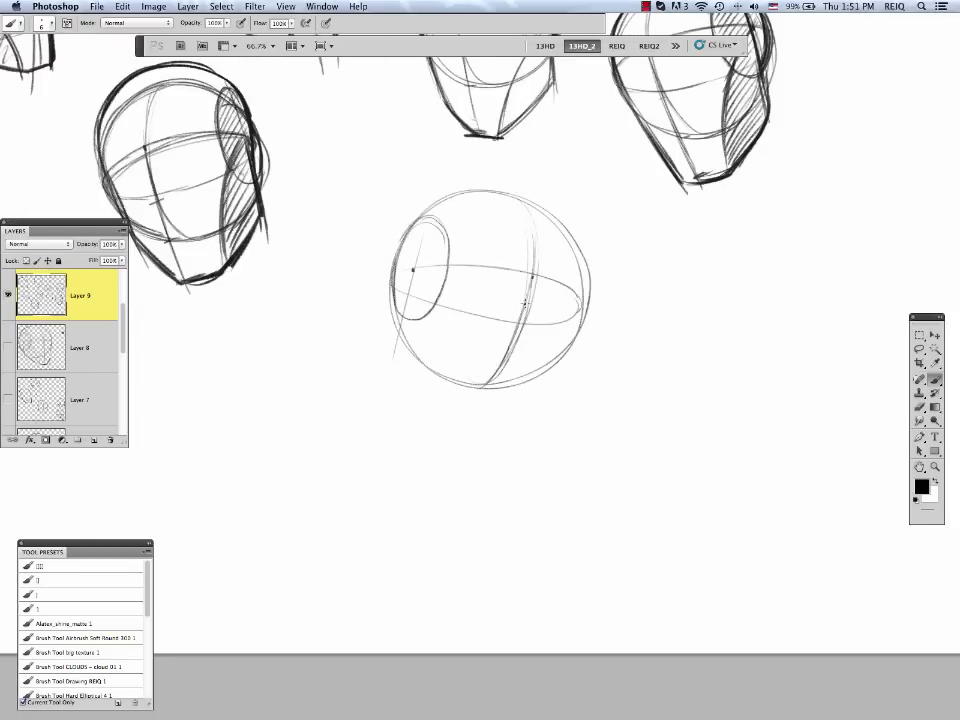
Extend the lowest sphere's centre line and face edges and connect the jaw and chin.
left_click_drag(530, 283, 481, 462)
left_click_drag(575, 325, 520, 462)
mouse_move(422, 292)
left_mouse_down()
mouse_move(396, 358)
mouse_move(505, 460)
left_mouse_up()
mouse_move(409, 292)
left_mouse_down()
mouse_move(398, 357)
mouse_move(475, 454)
left_mouse_up()
mouse_move(472, 455)
left_mouse_down()
mouse_move(507, 461)
mouse_move(585, 270)
left_mouse_up()
Darken the lowest head's skull contour and side oval, and curve a plane edge from the ear to the chin.
mouse_move(394, 320)
left_mouse_down()
mouse_move(414, 222)
mouse_move(533, 191)
left_mouse_up()
mouse_move(457, 191)
left_mouse_down()
mouse_move(584, 282)
mouse_move(440, 432)
mouse_move(548, 400)
left_mouse_up()
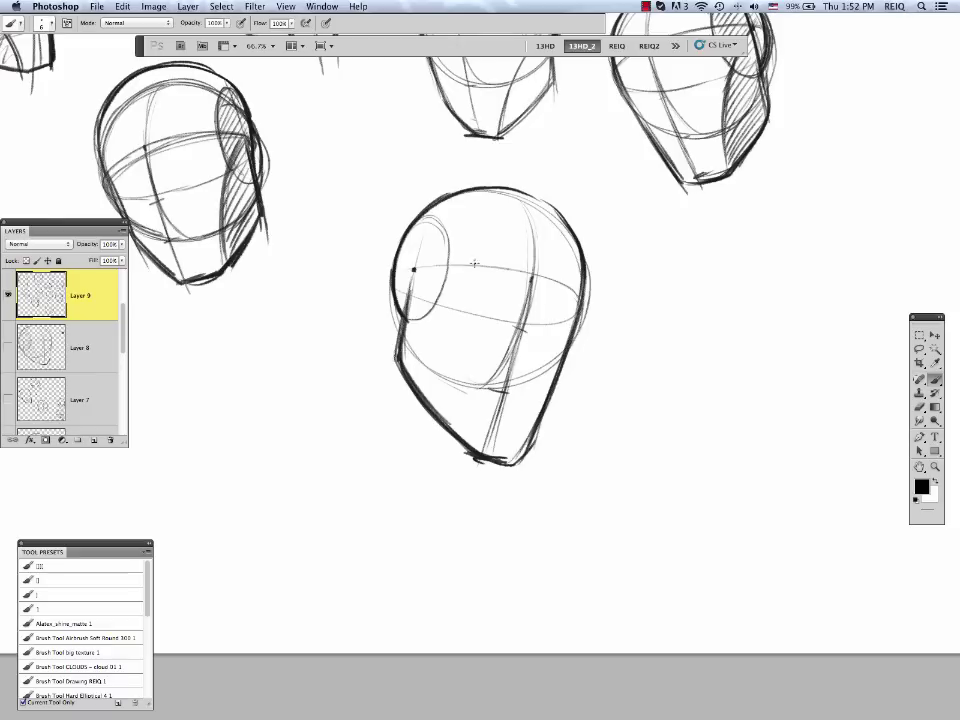
left_click_drag(418, 275, 474, 446)
left_click_drag(462, 250, 400, 385)
mouse_move(450, 205)
left_mouse_down()
mouse_move(398, 278)
mouse_move(452, 190)
left_mouse_up()
left_click_drag(579, 235, 562, 376)
Sketch a sphere in the empty area above the top row of heads with strongly tilted guide ellipses and a right side oval.
left_click(938, 470)
left_click(545, 211, "alt")
left_click_drag(545, 211, 718, 418)
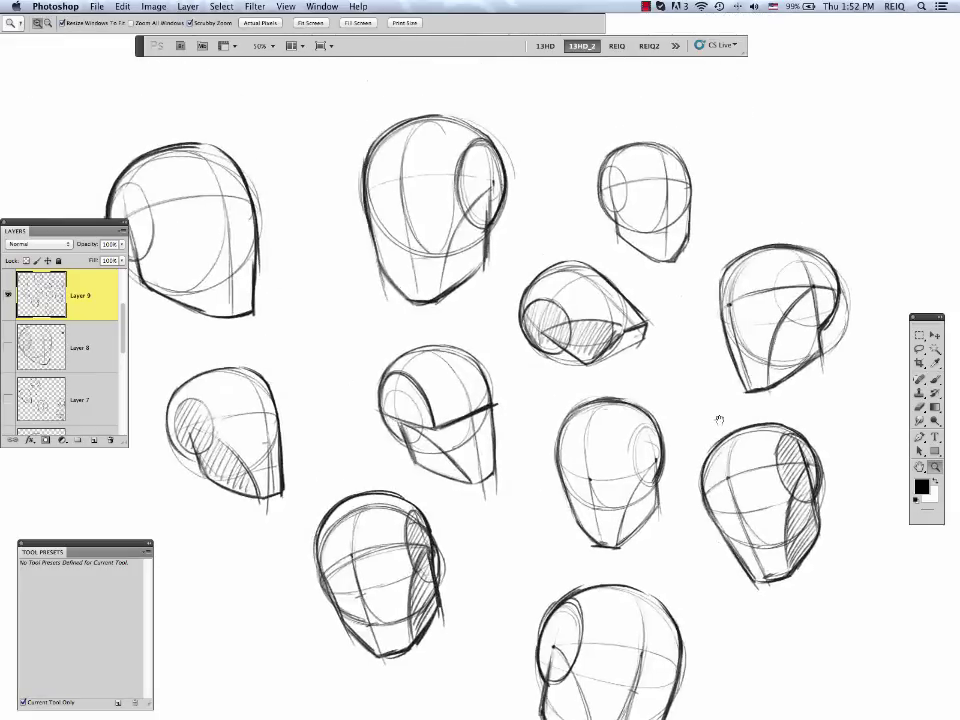
left_click_drag(520, 100, 649, 409)
left_click(460, 281)
key("b")
left_click_drag(440, 168, 352, 305)
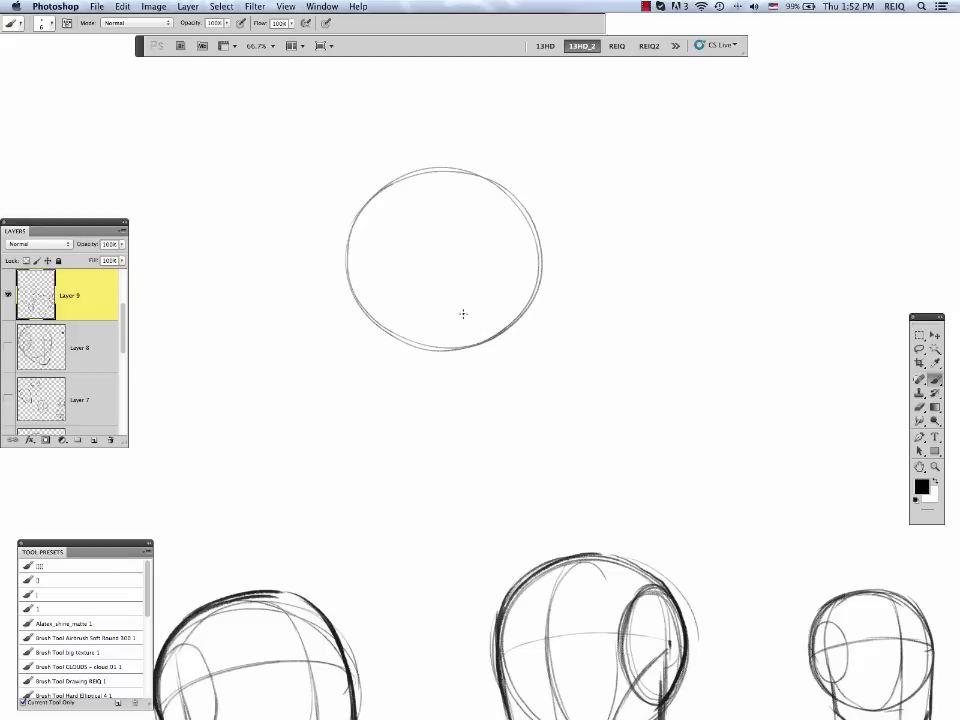
mouse_move(365, 285)
left_mouse_down()
mouse_move(474, 201)
mouse_move(392, 216)
mouse_move(433, 204)
mouse_move(347, 266)
left_mouse_up()
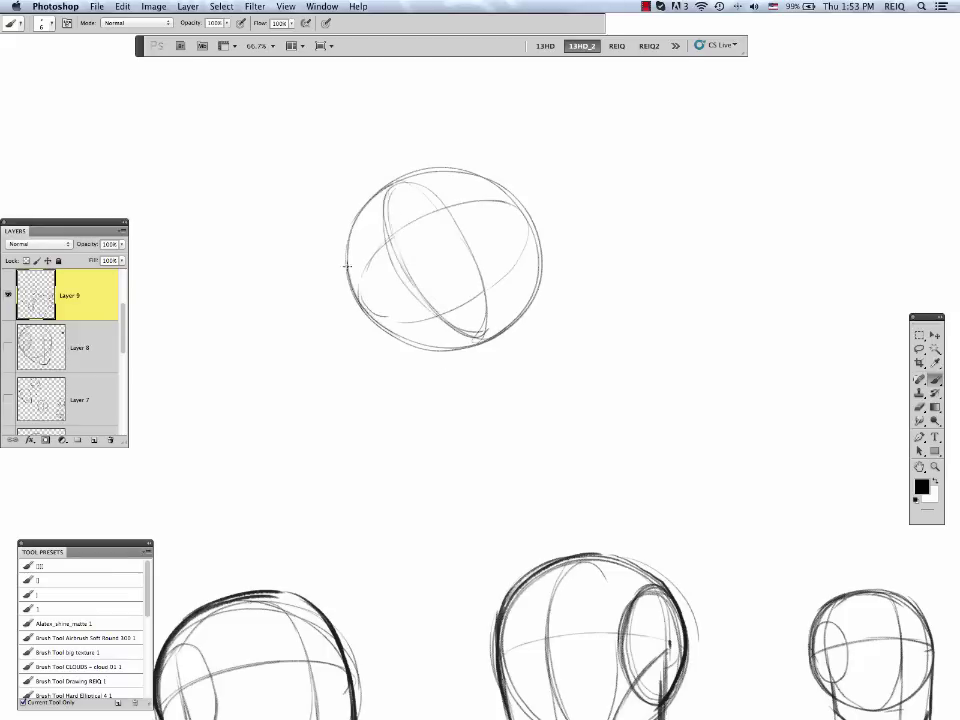
mouse_move(518, 263)
left_mouse_down()
mouse_move(514, 207)
mouse_move(472, 190)
left_mouse_up()
mouse_move(355, 228)
left_mouse_down()
mouse_move(405, 173)
mouse_move(531, 296)
mouse_move(490, 343)
left_mouse_up()
Extend the tilted sphere's centre line, ear line and face edge, and join them with a jaw and chin.
left_click_drag(386, 246, 477, 384)
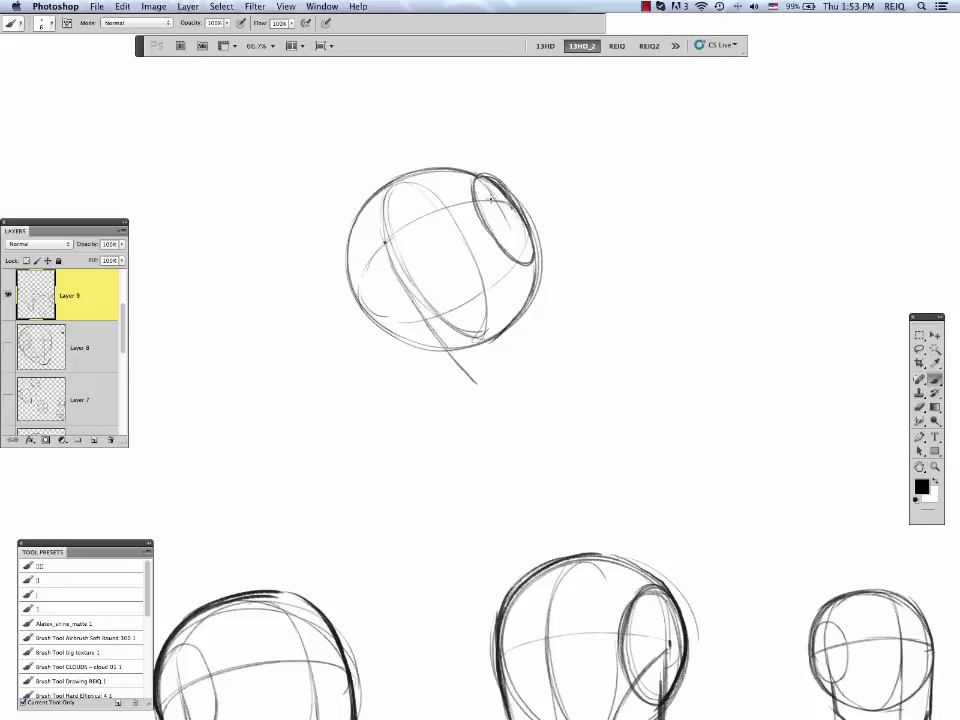
mouse_move(522, 214)
left_mouse_down()
mouse_move(360, 311)
mouse_move(521, 215)
mouse_move(548, 310)
left_mouse_up()
left_click_drag(345, 272, 444, 400)
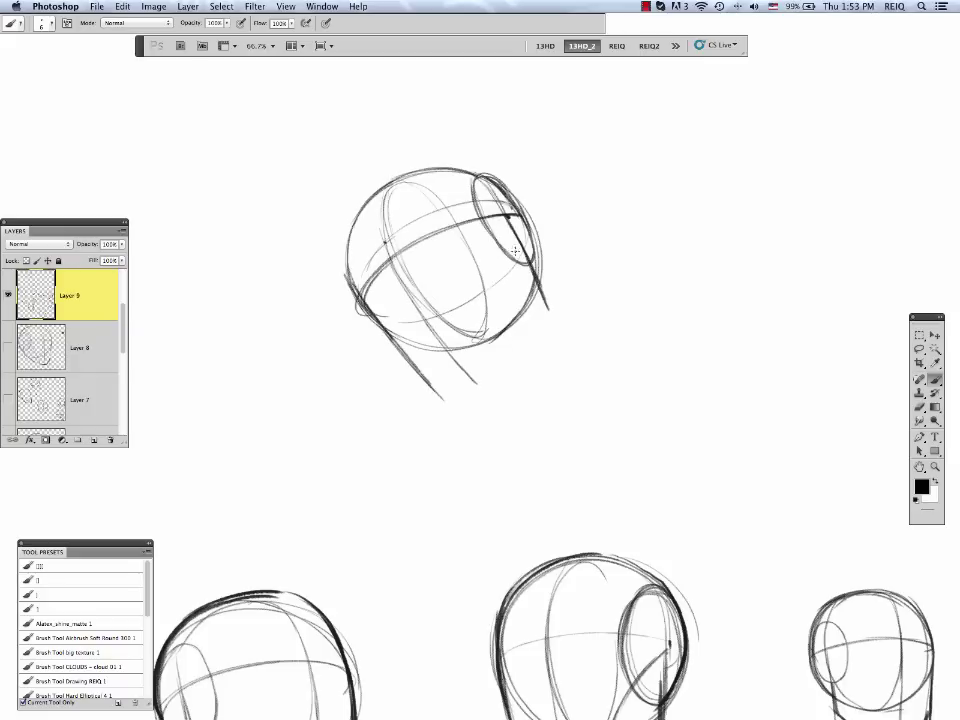
left_click_drag(513, 220, 546, 312)
mouse_move(372, 199)
left_mouse_down()
mouse_move(402, 280)
mouse_move(488, 398)
left_mouse_up()
left_click_drag(390, 337, 483, 405)
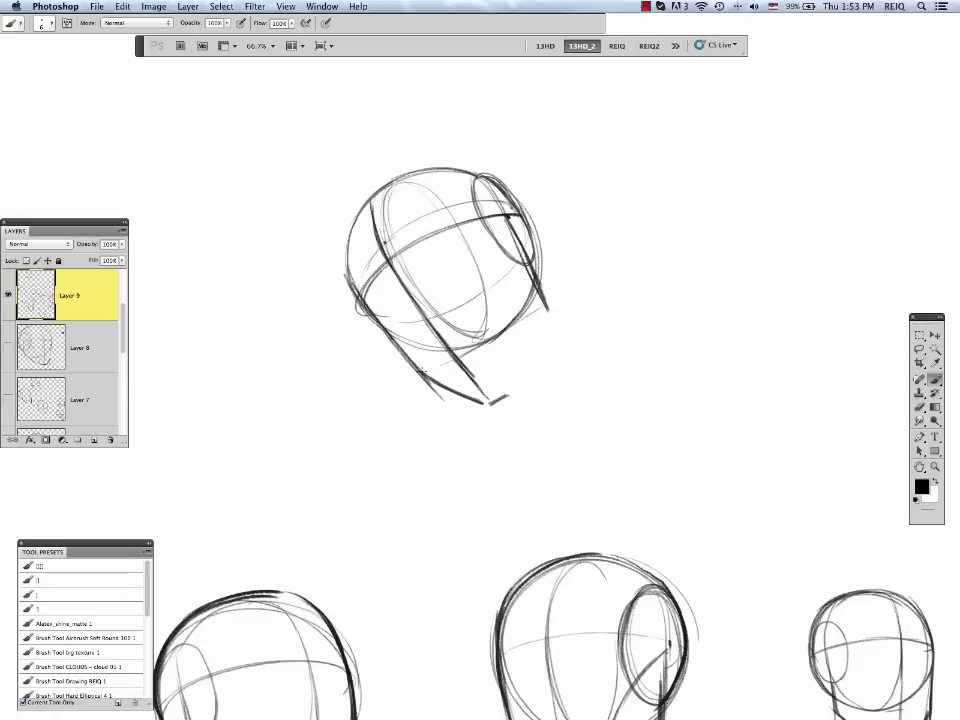
left_click_drag(410, 366, 483, 406)
left_click_drag(480, 405, 516, 391)
left_click_drag(544, 304, 512, 394)
Strengthen the tilted head's brow line and skull contour, and draw the plane edge from the ear point to the chin.
mouse_move(382, 320)
left_mouse_down()
mouse_move(466, 158)
mouse_move(508, 203)
left_mouse_up()
left_click_drag(354, 216, 491, 173)
left_click_drag(414, 165, 346, 262)
mouse_move(508, 216)
left_mouse_down()
mouse_move(543, 297)
mouse_move(534, 278)
left_mouse_up()
left_click_drag(507, 217, 514, 376)
Darken the tilted head's side oval and hatch both the oval and the jaw plane below it.
left_click_drag(472, 173, 522, 265)
mouse_move(467, 176)
left_mouse_down()
mouse_move(518, 266)
mouse_move(516, 250)
left_mouse_up()
left_click_drag(516, 250, 498, 320)
left_click_drag(527, 284, 501, 340)
left_click_drag(533, 296, 506, 357)
left_click_drag(538, 308, 517, 364)
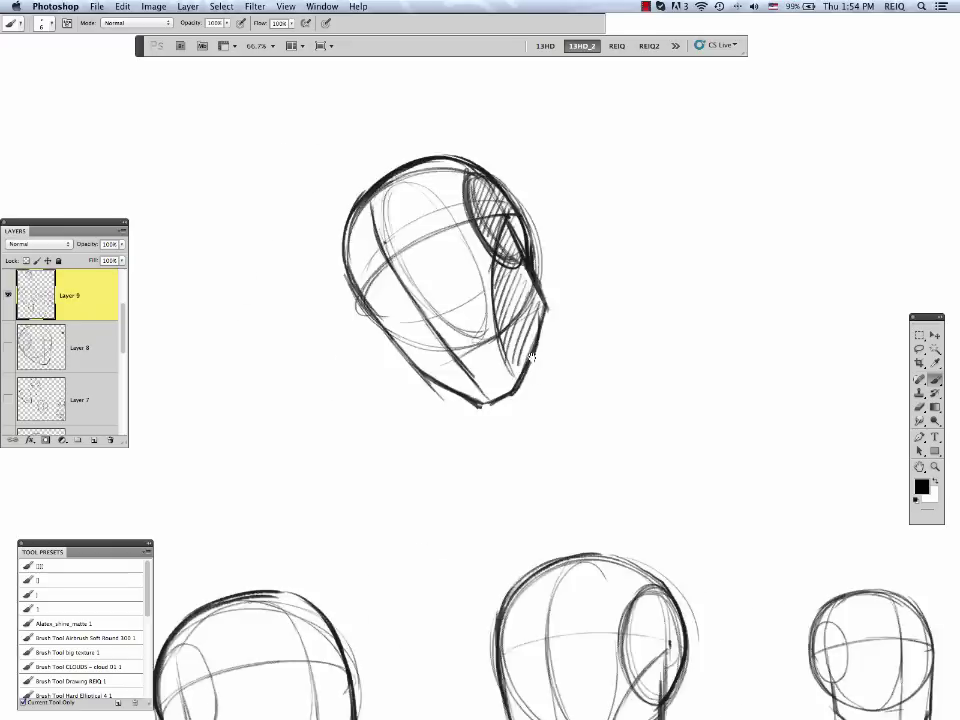
Sketch a head to the right of the tilted one from a sphere with a low brow curve, centre line, left side oval, jaw and chin.
mouse_move(836, 228)
left_mouse_down()
mouse_move(518, 186)
mouse_move(626, 268)
mouse_move(471, 206)
mouse_move(640, 225)
left_mouse_up()
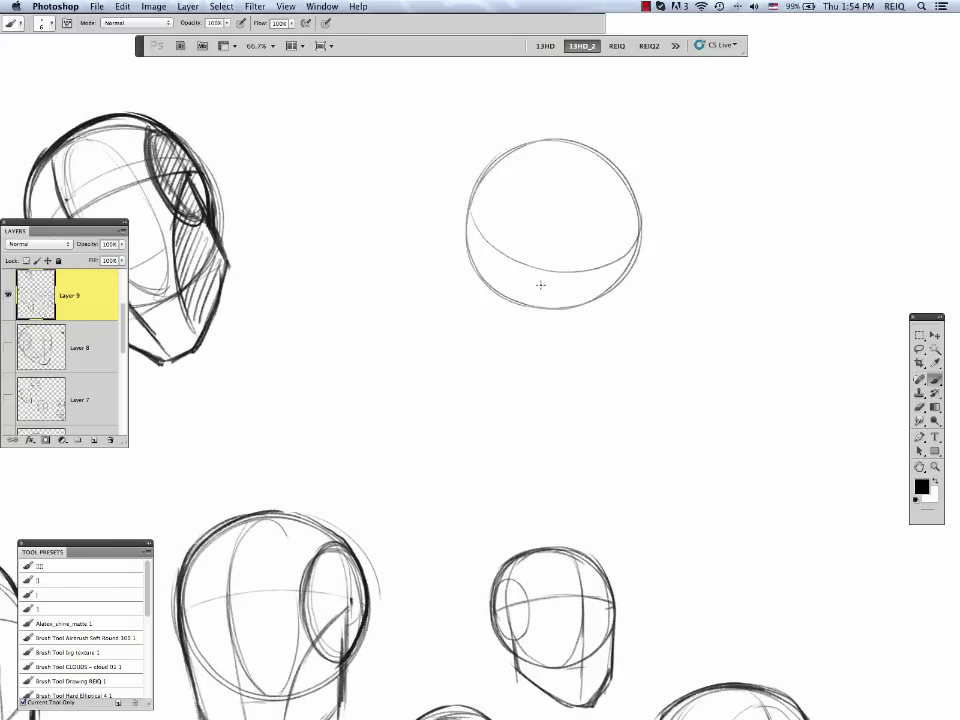
mouse_move(580, 148)
left_mouse_down()
mouse_move(562, 280)
mouse_move(520, 385)
left_mouse_up()
left_click_drag(638, 238, 552, 408)
left_click_drag(490, 165, 468, 345)
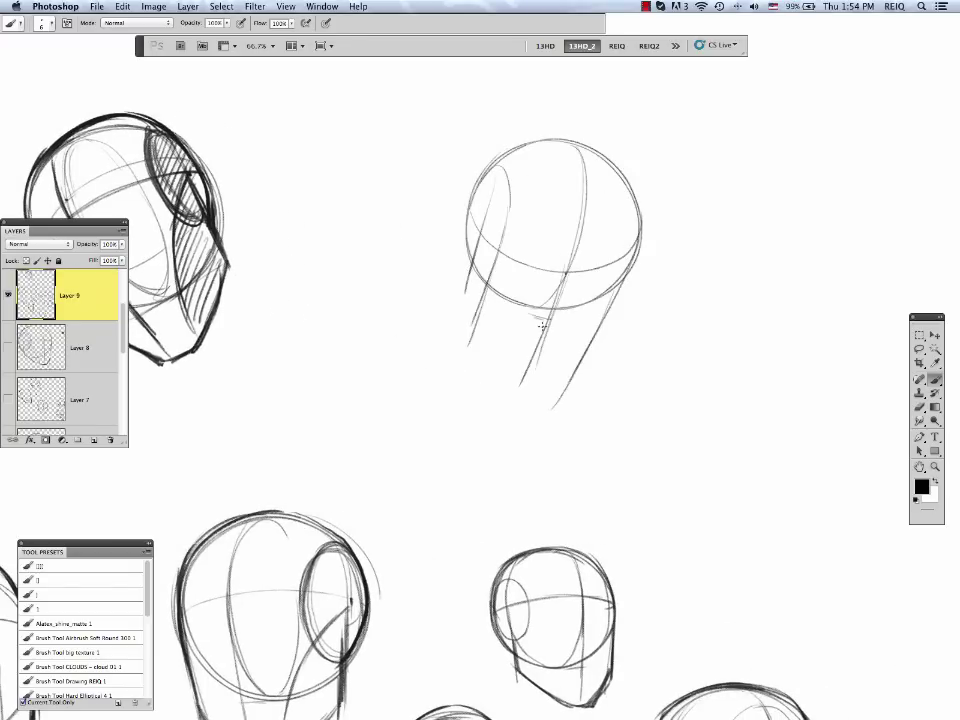
left_click_drag(521, 370, 472, 243)
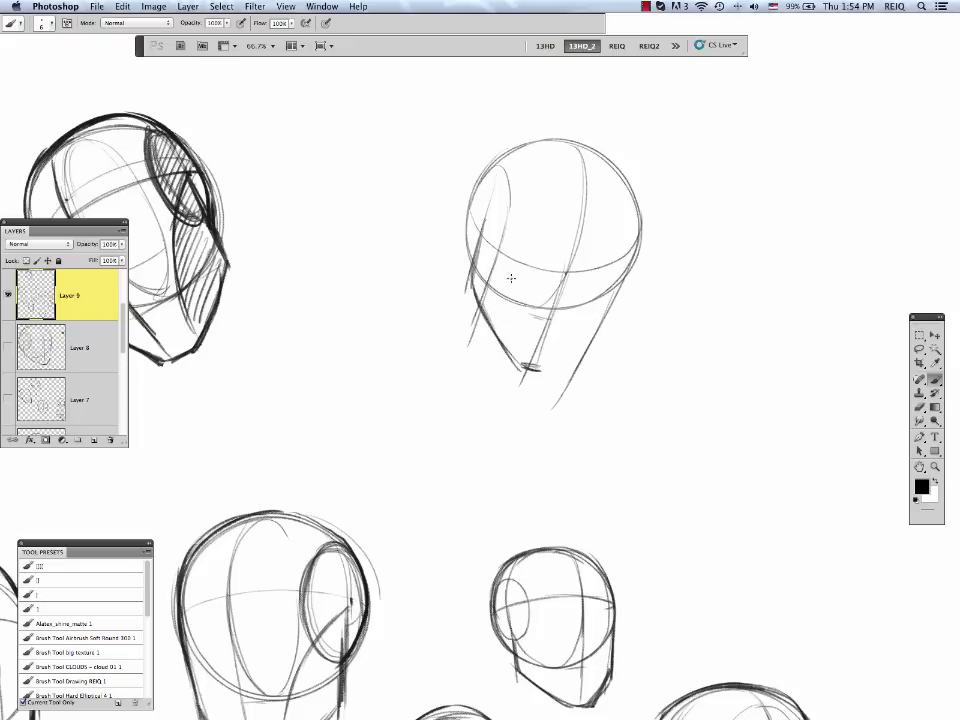
mouse_move(525, 372)
left_mouse_down()
mouse_move(470, 240)
mouse_move(560, 138)
mouse_move(638, 225)
mouse_move(528, 374)
left_mouse_up()
Define the downward-facing head's ear-to-chin plane with hatching and strengthen its centre line and contour.
mouse_move(503, 215)
left_mouse_down()
mouse_move(482, 262)
mouse_move(505, 200)
mouse_move(476, 238)
mouse_move(516, 354)
left_mouse_up()
left_click_drag(585, 168, 525, 396)
mouse_move(627, 433)
left_mouse_down()
mouse_move(705, 395)
mouse_move(654, 421)
left_mouse_up()
Sketch a sphere near the canvas's right edge with a low brow ellipse, a long centre line and a left side oval.
mouse_move(711, 399)
left_mouse_down()
mouse_move(711, 341)
mouse_move(546, 244)
left_mouse_up()
mouse_move(571, 187)
left_mouse_down()
mouse_move(660, 206)
mouse_move(513, 220)
left_mouse_up()
left_click_drag(510, 279, 643, 212)
left_click_drag(518, 235, 514, 287)
left_click_drag(585, 178, 568, 305)
left_click_drag(614, 226, 625, 400)
left_click_drag(547, 277, 510, 295)
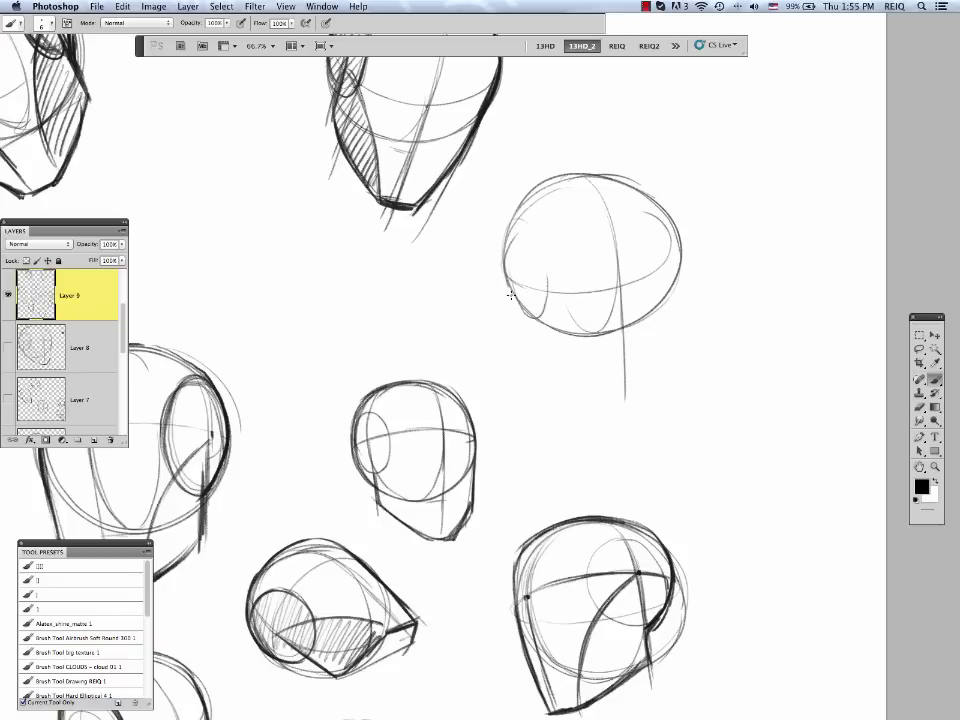
left_click_drag(515, 222, 540, 292)
Drop the face edge and jaw edge from the right-edge sphere and connect them at the chin.
left_click_drag(532, 305, 537, 348)
left_click_drag(670, 213, 676, 377)
left_click_drag(529, 303, 543, 351)
left_click_drag(537, 345, 612, 400)
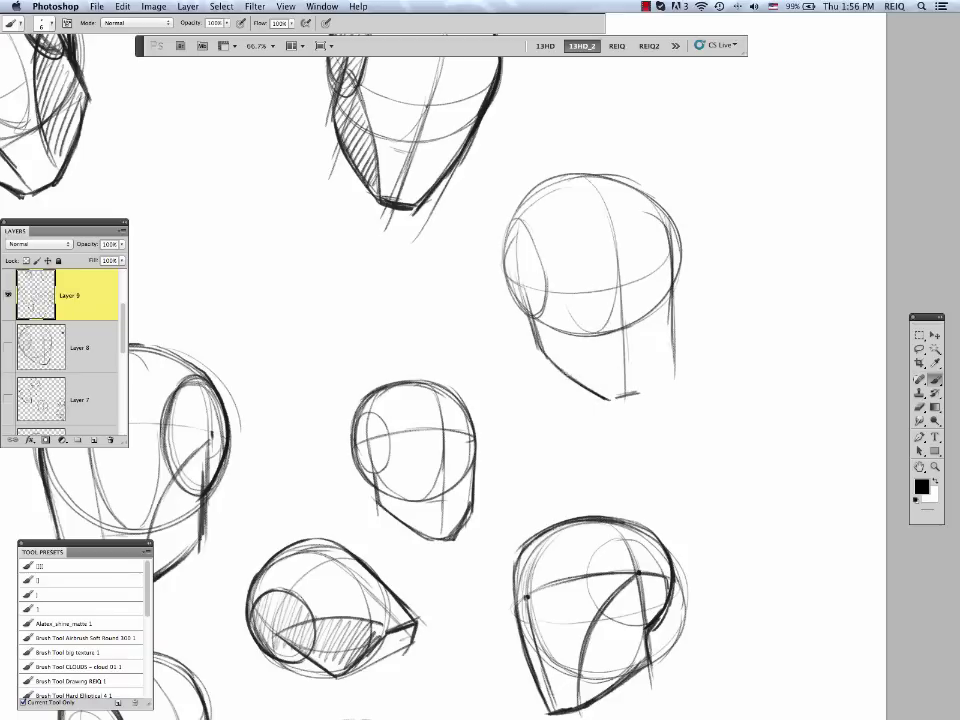
left_click_drag(671, 284, 667, 391)
left_click_drag(549, 360, 668, 347)
Darken the right-edge head's contour and brow line, mark the ear point, and draw the side plane edge down to the chin.
left_click_drag(644, 392, 662, 205)
mouse_move(528, 309)
left_mouse_down()
mouse_move(503, 255)
mouse_move(600, 169)
left_mouse_up()
mouse_move(666, 222)
left_mouse_down()
mouse_move(621, 177)
mouse_move(676, 255)
left_mouse_up()
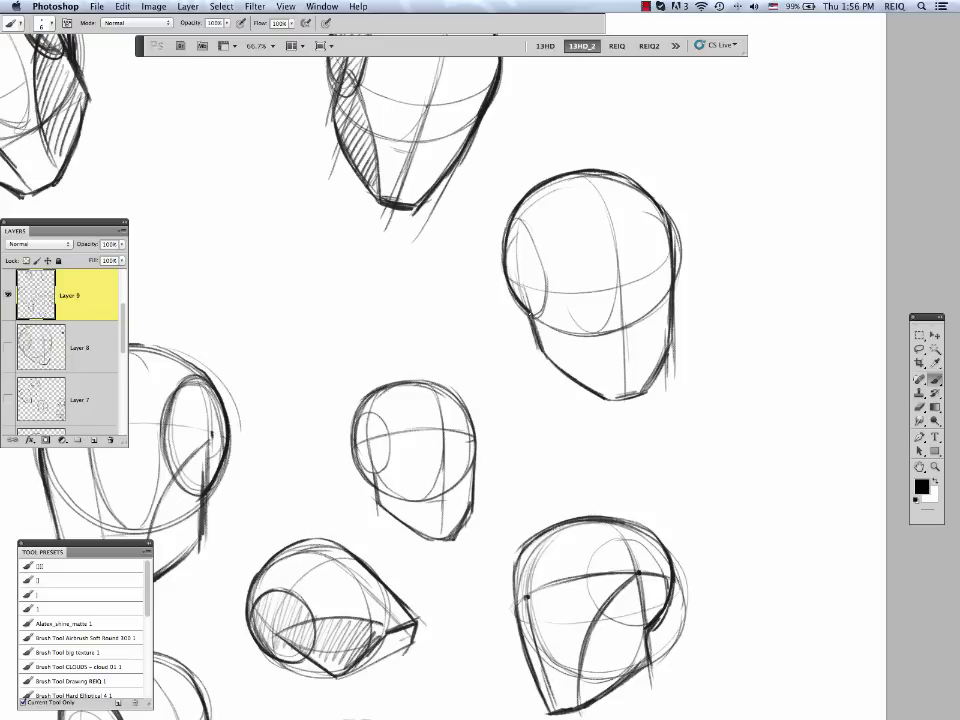
left_click_drag(525, 285, 668, 275)
left_click_drag(509, 279, 684, 272)
left_click_drag(511, 219, 560, 308)
left_click_drag(513, 216, 606, 389)
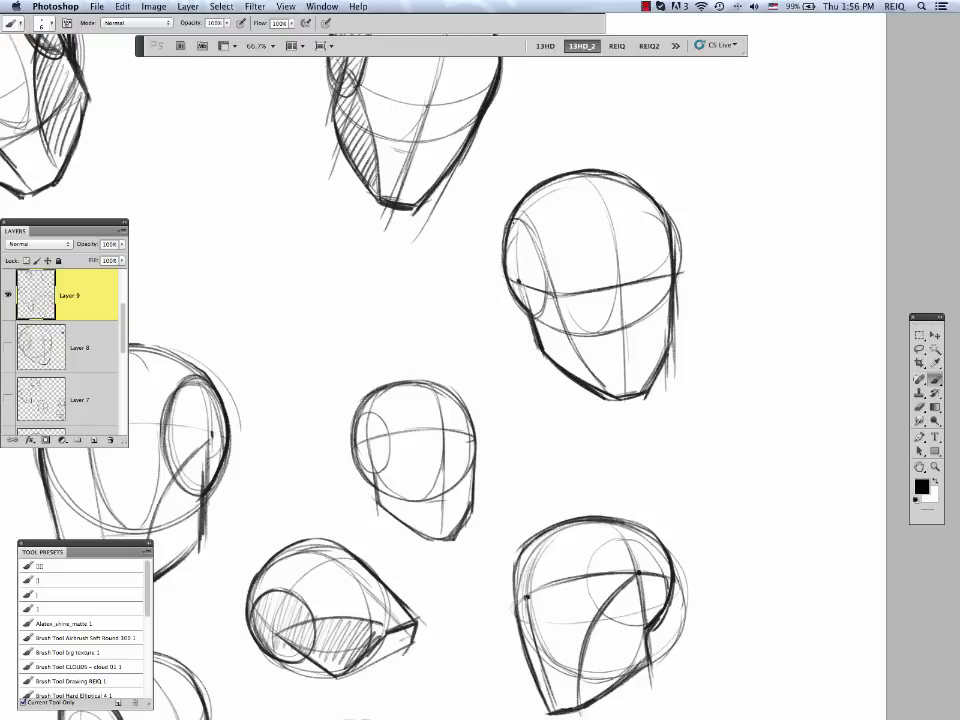
left_click_drag(512, 296, 529, 191)
left_click_drag(672, 290, 667, 388)
Strengthen the right-edge head's jaw line and add neck lines with hatching beneath the jaw.
left_click_drag(527, 296, 613, 401)
left_click_drag(533, 312, 526, 386)
left_click_drag(618, 401, 623, 427)
mouse_move(547, 359)
left_mouse_down()
mouse_move(598, 427)
mouse_move(622, 439)
left_mouse_up()
left_click_drag(620, 404, 632, 448)
left_click_drag(537, 338, 523, 400)
Sketch a sphere in the empty area above the two upper heads with a brow ellipse, centre line and right side oval.
mouse_move(275, 167)
left_mouse_down()
mouse_move(578, 382)
mouse_move(492, 636)
left_mouse_up()
mouse_move(390, 160)
left_mouse_down()
mouse_move(370, 214)
mouse_move(528, 155)
left_mouse_up()
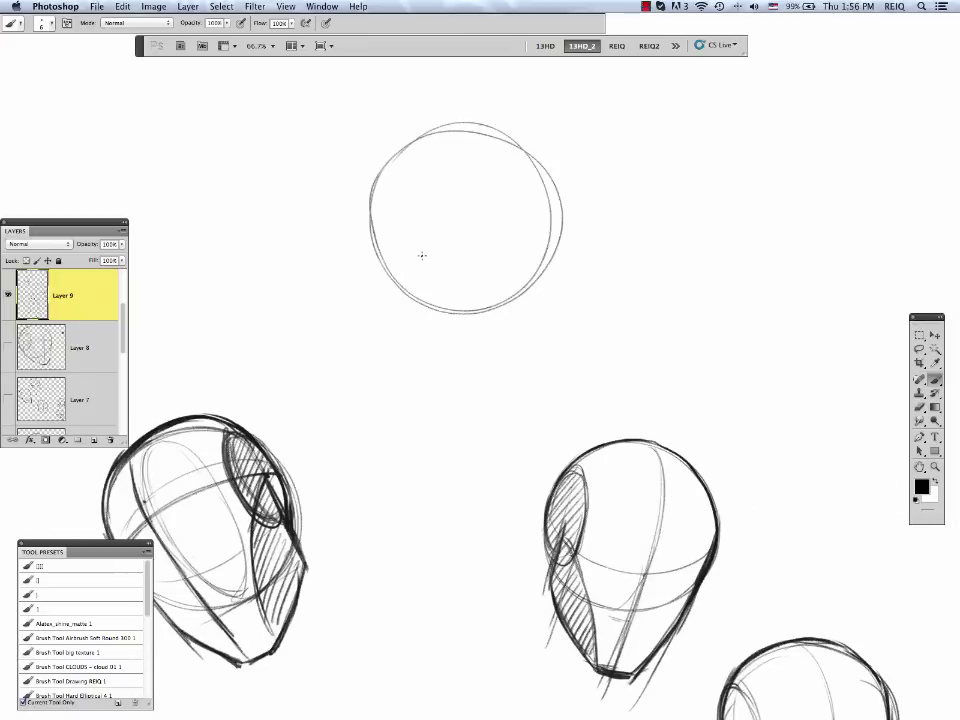
left_click_drag(388, 196, 510, 165)
left_click_drag(465, 127, 478, 301)
mouse_move(527, 157)
left_mouse_down()
mouse_move(540, 223)
mouse_move(530, 325)
left_mouse_up()
Extend the topmost sphere's centre line, mark the chin, and draw the face edge down to it.
left_click_drag(497, 250, 497, 360)
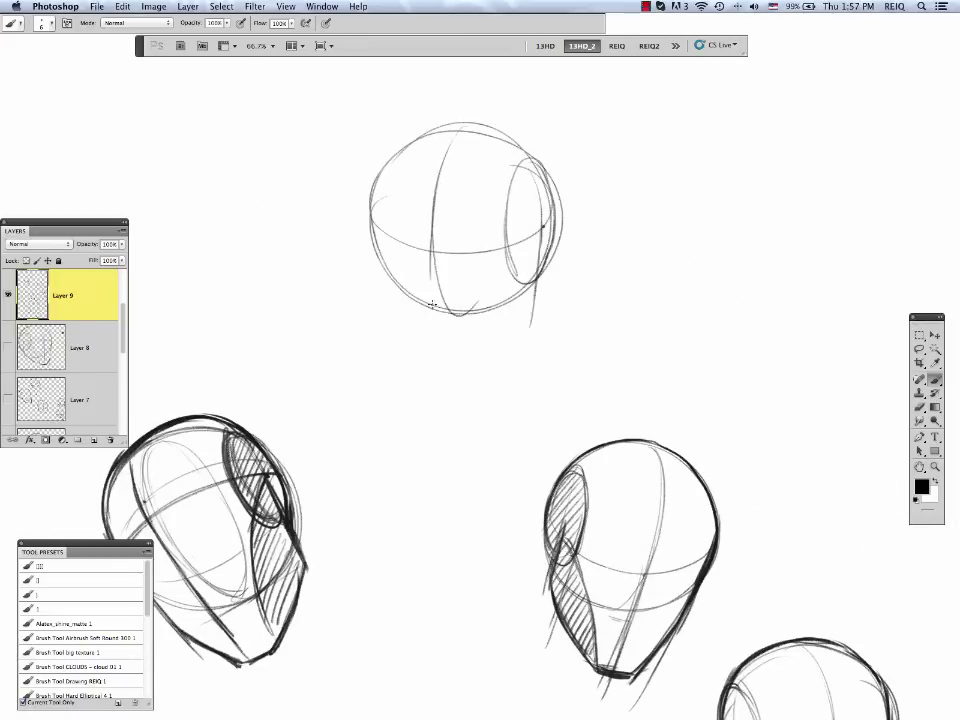
left_click_drag(440, 250, 440, 372)
left_click_drag(381, 255, 389, 321)
left_click_drag(421, 358, 448, 363)
mouse_move(376, 240)
left_mouse_down()
mouse_move(423, 359)
mouse_move(531, 304)
mouse_move(454, 372)
left_mouse_up()
Strengthen the topmost head's ear edge, back of head, jaw, chin and face contour.
left_click_drag(540, 180, 532, 300)
mouse_move(379, 258)
left_mouse_down()
mouse_move(372, 195)
mouse_move(549, 225)
mouse_move(539, 270)
left_mouse_up()
left_click_drag(538, 250, 531, 310)
mouse_move(531, 304)
left_mouse_down()
mouse_move(460, 367)
mouse_move(420, 359)
left_mouse_up()
left_click_drag(420, 358, 373, 209)
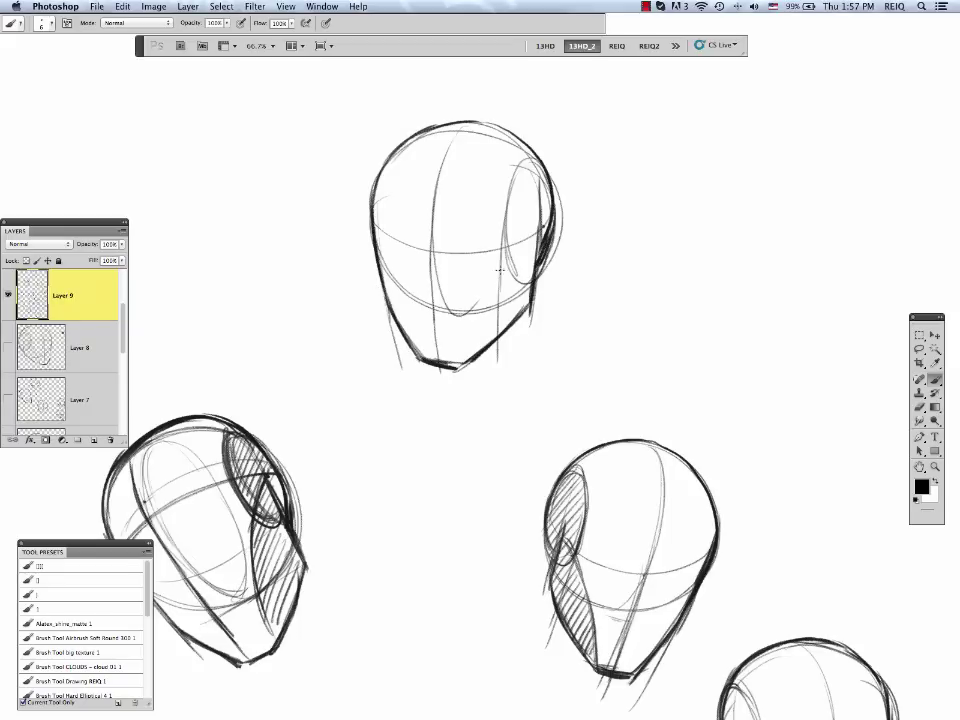
Draw the topmost head's plane edge from ear to chin and hatch its side oval and jaw plane.
left_click_drag(543, 228, 465, 360)
left_click_drag(530, 282, 531, 157)
left_click_drag(542, 162, 554, 226)
left_click_drag(472, 326, 526, 298)
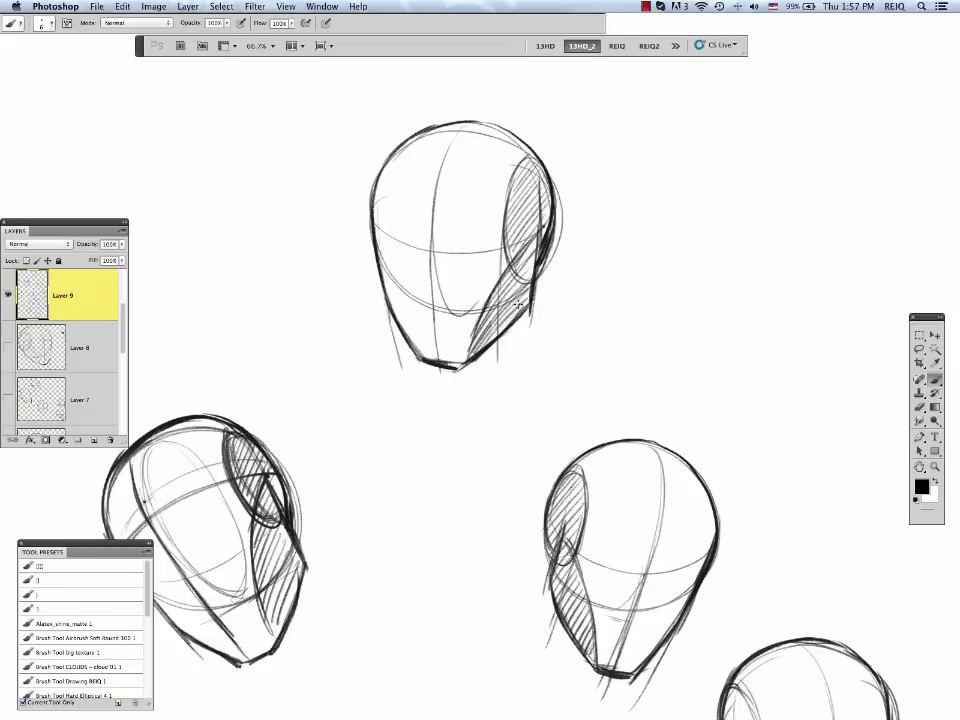
Sketch a sphere in the empty area to the right of the topmost head, undo unwanted strokes, and add a large left side oval.
left_click(935, 467)
left_click(606, 306, "alt")
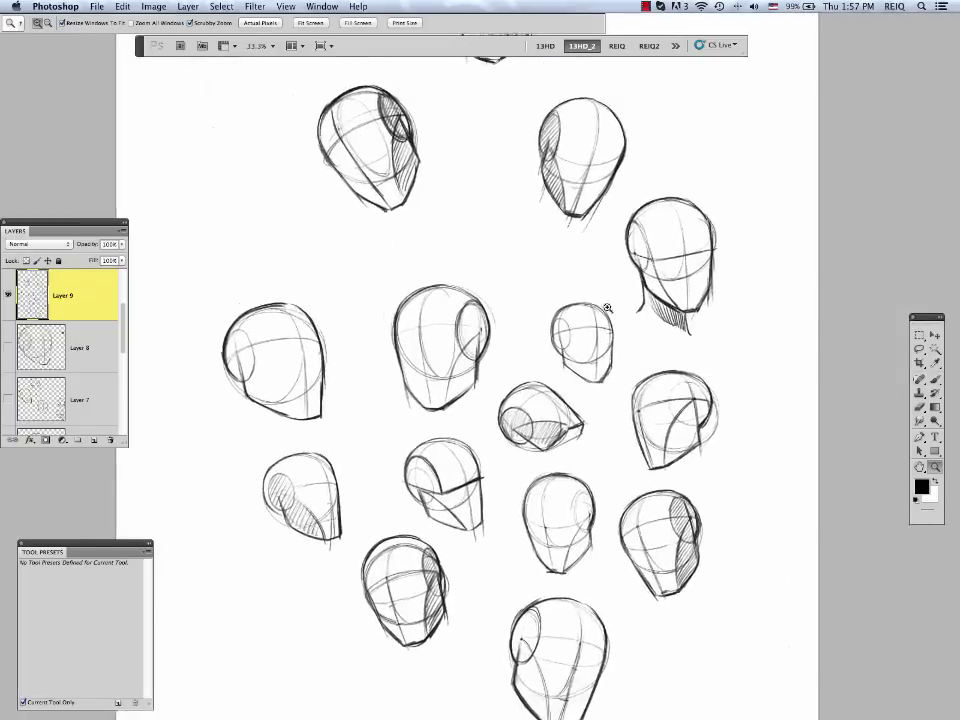
left_click(589, 309)
left_click(589, 309)
left_click(527, 343)
key("b")
left_click_drag(456, 176, 480, 169)
mouse_move(496, 160)
left_mouse_down()
mouse_move(424, 326)
mouse_move(446, 180)
mouse_move(589, 261)
left_mouse_up()
key("super+alt+z")
key("super+alt+z")
key("super+alt+z")
key("super+alt+z")
mouse_move(448, 184)
left_mouse_down()
mouse_move(437, 332)
mouse_move(454, 181)
mouse_move(480, 180)
left_mouse_up()
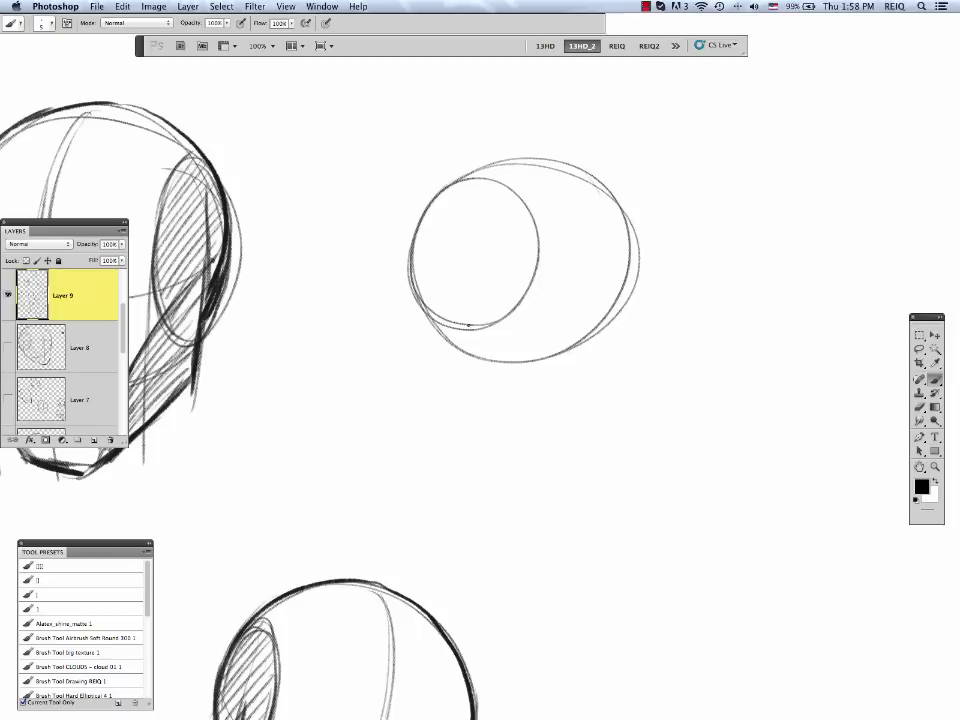
Add an upward-curving brow line, centre line, face edge and ear axis with a marked ear point to the new sphere.
left_click_drag(420, 300, 628, 258)
left_click_drag(581, 170, 623, 383)
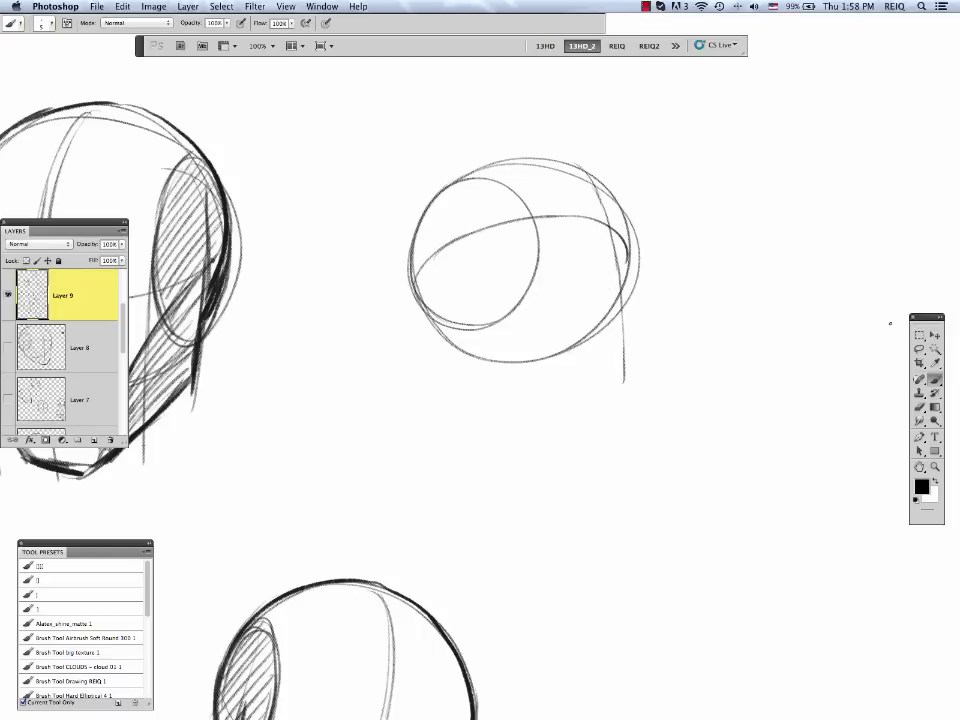
left_click_drag(595, 172, 641, 385)
left_click_drag(472, 330, 449, 198)
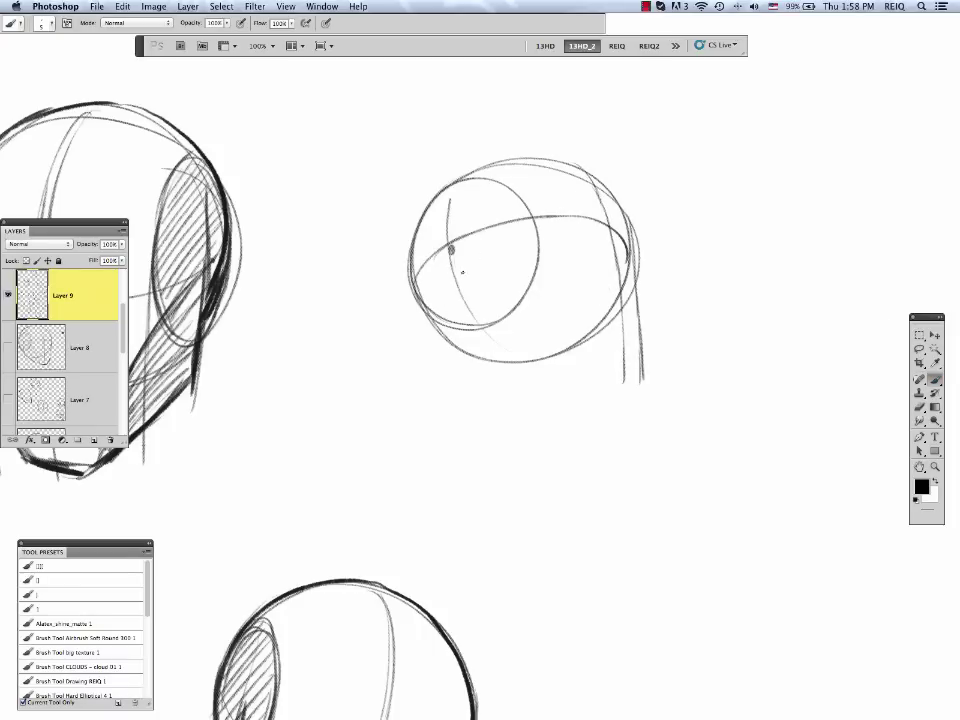
left_click_drag(451, 250, 472, 322)
Draw the chin and the curve from the ear point to it, and strengthen the head's face edge and jaw.
left_click_drag(608, 387, 641, 388)
mouse_move(453, 251)
left_mouse_down()
mouse_move(484, 329)
mouse_move(596, 388)
left_mouse_up()
mouse_move(453, 251)
left_mouse_down()
mouse_move(472, 305)
mouse_move(597, 388)
left_mouse_up()
left_click_drag(600, 388, 639, 389)
left_click_drag(629, 210, 638, 393)
mouse_move(455, 325)
left_mouse_down()
mouse_move(600, 195)
mouse_move(634, 380)
mouse_move(633, 349)
left_mouse_up()
mouse_move(474, 299)
left_mouse_down()
mouse_move(560, 377)
mouse_move(452, 249)
left_mouse_up()
left_click_drag(622, 393, 654, 358)
Sketch a sphere in the empty area left of the topmost head, with an upward-curving brow line, centre line and left side oval.
left_click(765, 414, "alt")
left_click(765, 414, "alt")
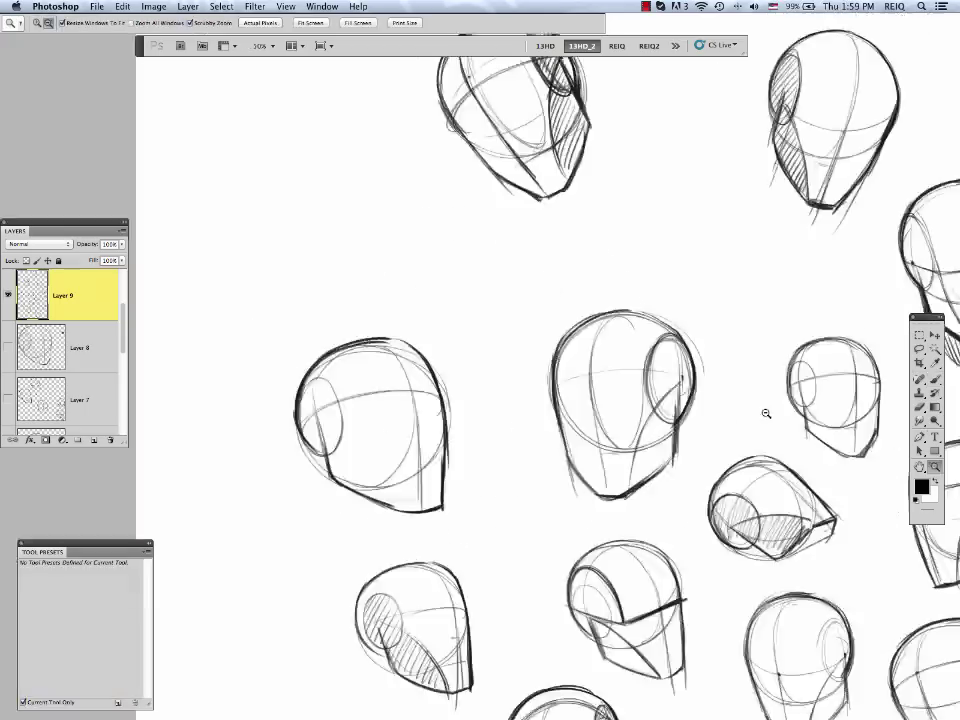
left_click(765, 414, "alt")
left_click(450, 270, "super")
left_click(450, 270, "super")
left_click(450, 270, "super")
left_click_drag(430, 188, 497, 216)
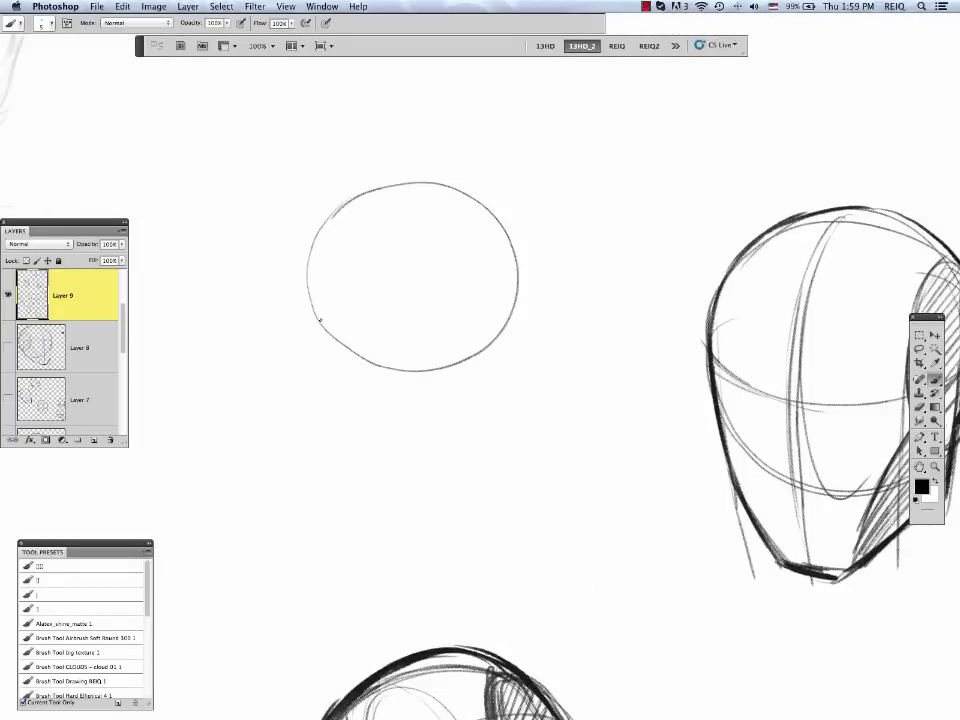
left_click_drag(310, 285, 508, 275)
left_click_drag(425, 185, 421, 370)
left_click_drag(355, 218, 345, 222)
Extend the sphere's centre line and face edge downward, add the ear axis and feature marks, and draw the jaw line.
mouse_move(455, 192)
left_mouse_down()
mouse_move(477, 414)
mouse_move(477, 455)
left_mouse_up()
left_click_drag(516, 255, 502, 442)
left_click_drag(336, 295, 349, 370)
left_click_drag(470, 294, 480, 293)
left_click_drag(473, 352, 485, 351)
left_click_drag(473, 416, 488, 414)
mouse_move(361, 376)
left_mouse_down()
mouse_move(405, 403)
mouse_move(470, 422)
left_mouse_up()
left_click_drag(342, 318, 358, 377)
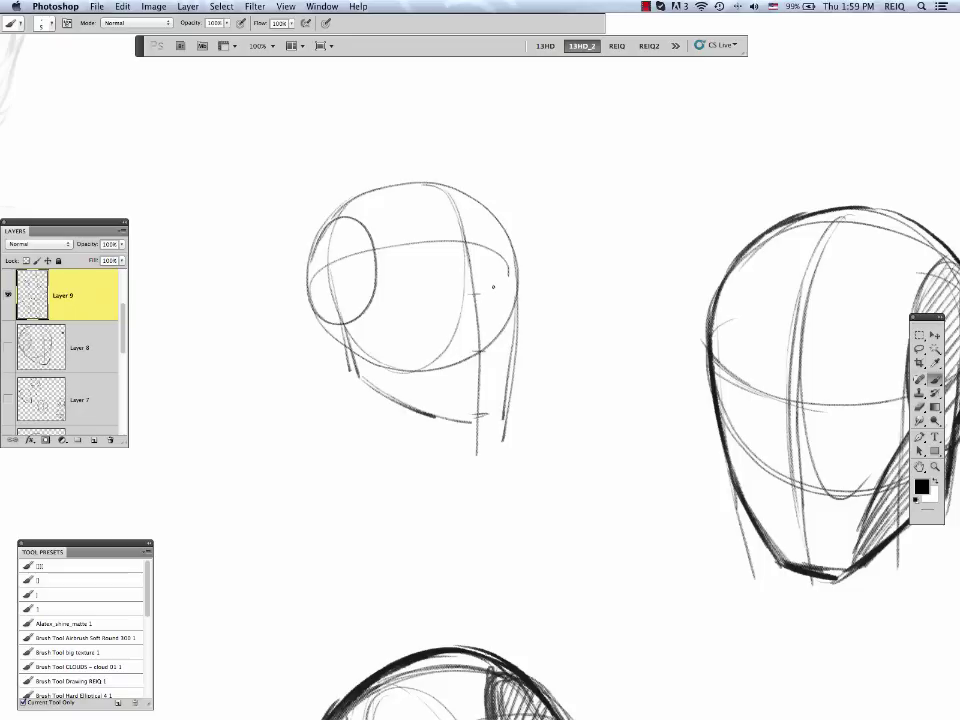
Draw the chin, mark the ear point with a plane edge to the chin, and strengthen the head's outline.
left_click_drag(460, 422, 499, 418)
mouse_move(310, 270)
left_mouse_down()
mouse_move(392, 183)
mouse_move(505, 418)
left_mouse_up()
left_click_drag(349, 335, 357, 378)
left_click_drag(332, 262, 460, 432)
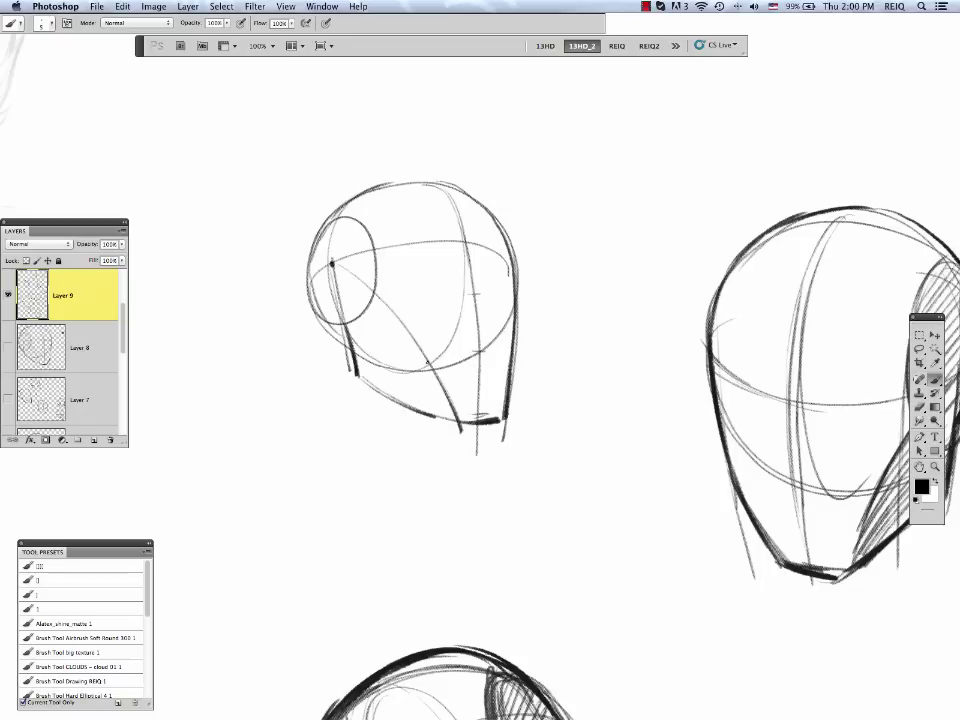
mouse_move(312, 300)
left_mouse_down()
mouse_move(345, 200)
mouse_move(505, 240)
left_mouse_up()
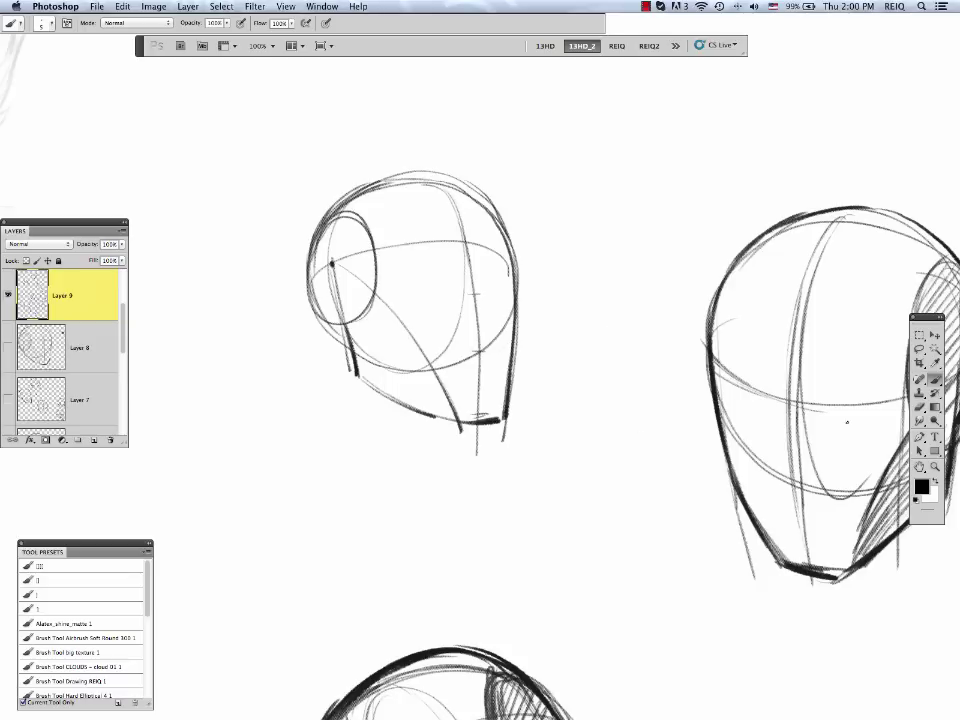
Sketch a sphere in the empty space near the page's right edge, with an upward-curving brow line and a right side oval.
key("z")
left_click(675, 612, "alt")
left_click(675, 612, "alt")
left_click(605, 328)
left_click(590, 328)
key("b")
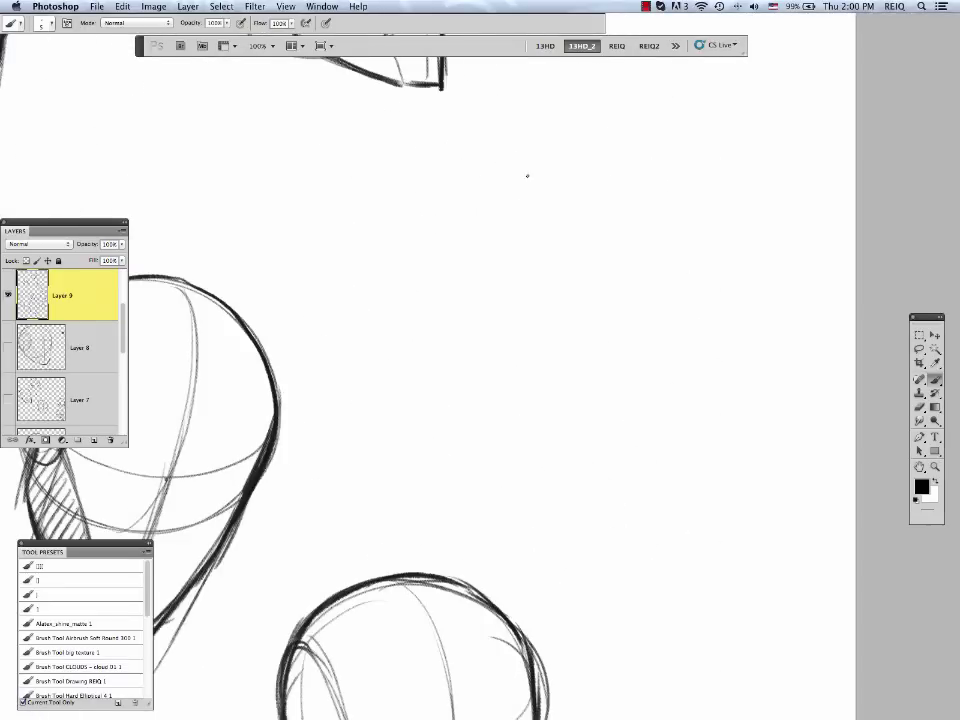
mouse_move(527, 176)
left_mouse_down()
mouse_move(516, 364)
mouse_move(549, 148)
mouse_move(538, 349)
left_mouse_up()
left_click_drag(422, 270, 665, 243)
mouse_move(600, 350)
left_mouse_down()
mouse_move(619, 204)
mouse_move(577, 203)
left_mouse_up()
Draw the new sphere's extended centre line, left face edge and ear axis, and mark the nose and mouth levels.
left_click_drag(499, 171, 522, 425)
left_click_drag(489, 250, 528, 432)
left_click_drag(424, 273, 468, 426)
left_click_drag(629, 229, 631, 371)
left_click_drag(630, 261, 634, 392)
left_click_drag(529, 371, 555, 370)
left_click_drag(483, 301, 499, 297)
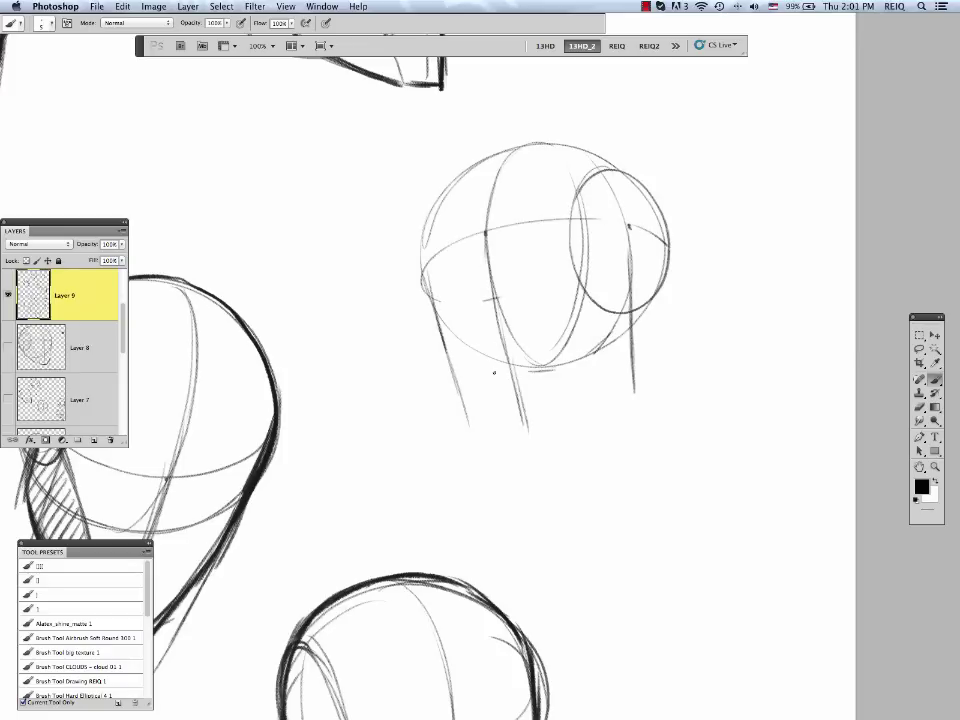
Draw the right-edge head's chin and jaw lines, connecting them to the ear axis and the face edge.
left_click_drag(497, 372, 524, 365)
left_click_drag(512, 440, 547, 438)
mouse_move(630, 334)
left_mouse_down()
mouse_move(598, 392)
mouse_move(534, 440)
left_mouse_up()
left_click_drag(521, 436, 472, 387)
left_click_drag(428, 286, 507, 438)
mouse_move(430, 301)
left_mouse_down()
mouse_move(441, 336)
mouse_move(514, 449)
left_mouse_up()
Thicken the right-edge head's jaw, ear axis and skull outline, undoing an unwanted stroke.
left_click_drag(510, 440, 605, 384)
left_click_drag(627, 268, 628, 354)
mouse_move(663, 270)
left_mouse_down()
mouse_move(635, 314)
mouse_move(573, 148)
mouse_move(429, 298)
left_mouse_up()
key("super+z")
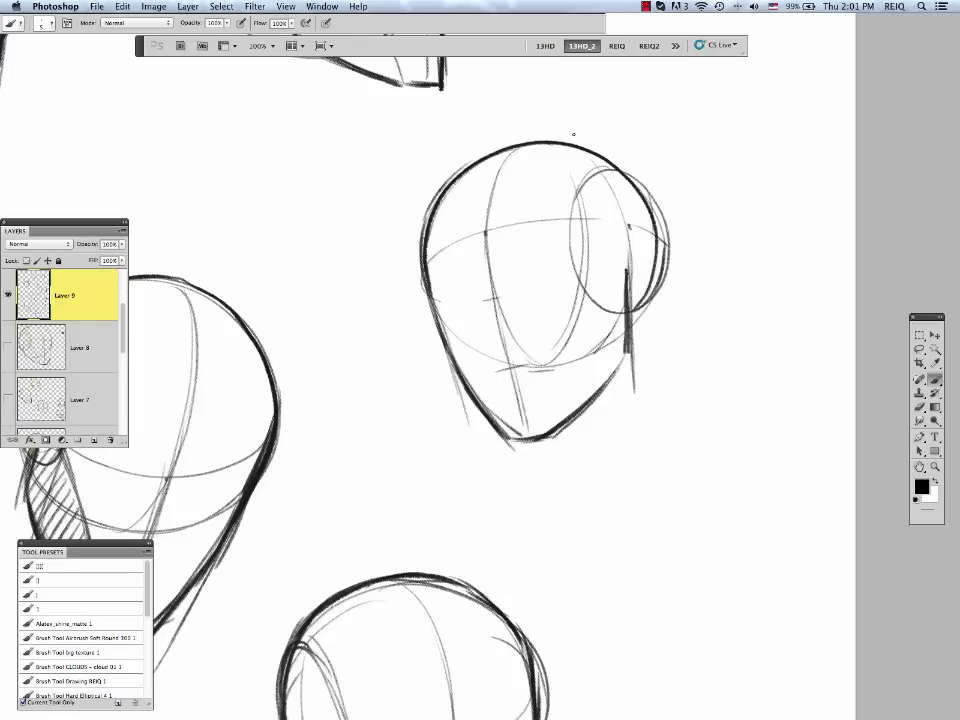
mouse_move(488, 158)
left_mouse_down()
mouse_move(470, 272)
mouse_move(385, 332)
left_mouse_up()
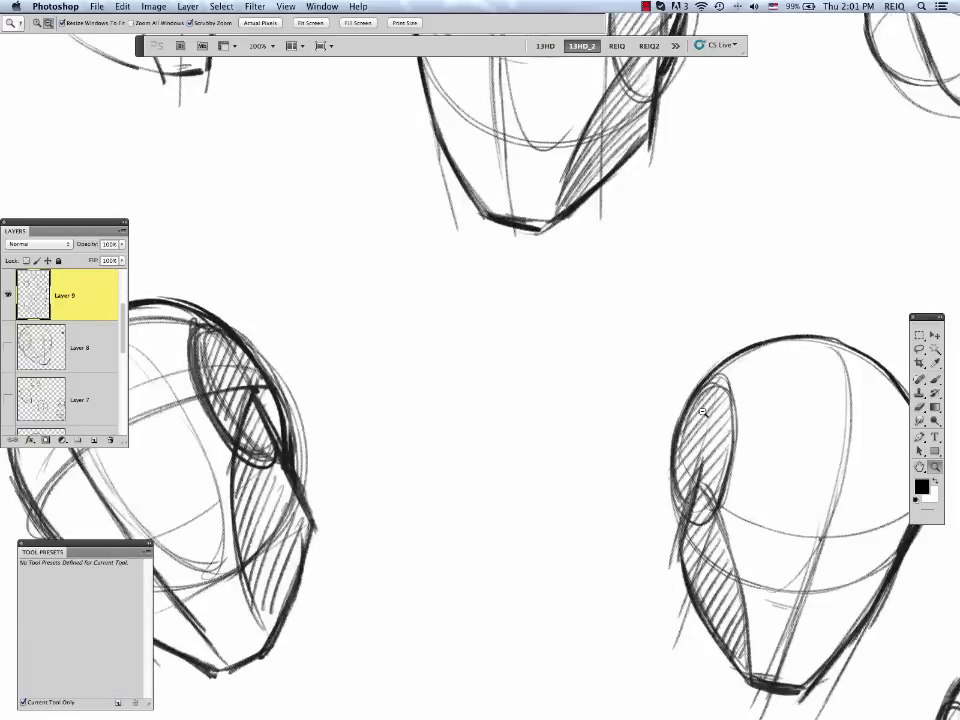
Add diagonal hatching strokes to the side planes of the sketched heads.
left_click(703, 412, "alt+super")
left_click(701, 417, "alt+super")
left_click(779, 322, "super")
left_click_drag(737, 323, 691, 445)
mouse_move(729, 287)
left_mouse_down()
mouse_move(707, 306)
mouse_move(706, 334)
left_mouse_up()
left_click_drag(749, 312, 706, 358)
mouse_move(742, 340)
left_mouse_down()
mouse_move(718, 372)
mouse_move(694, 440)
left_mouse_up()
left_click_drag(512, 88, 472, 127)
left_click_drag(540, 117, 500, 154)
left_click_drag(567, 177, 533, 200)
Lasso the tilted head with the hatched right side plane and move it left to free space beside it.
left_click_drag(583, 397, 688, 300)
left_click(690, 480, "alt+super")
left_click(690, 480, "alt+super")
mouse_move(716, 632)
left_mouse_down()
mouse_move(717, 362)
mouse_move(775, 537)
left_mouse_up()
left_click(416, 214, "super")
left_click(416, 214, "super")
left_click_drag(676, 473, 701, 394)
key("l")
left_click_drag(564, 178, 328, 195)
left_click_drag(450, 294, 206, 266)
key("b")
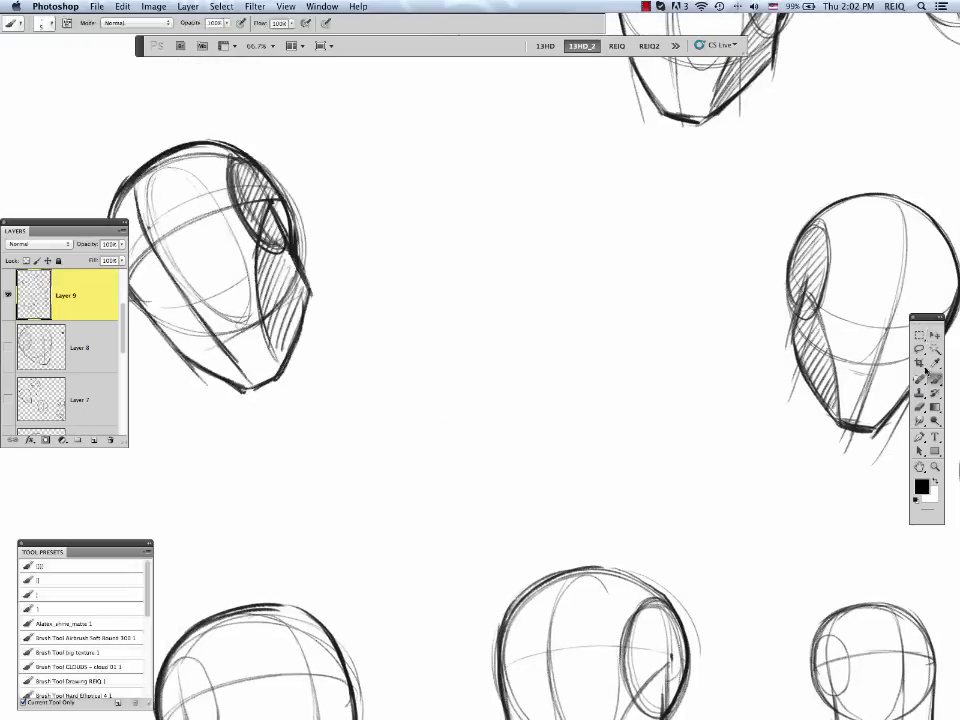
Sketch a sphere in the freed space with a centre line, brow line, narrow left side oval, ear axis and right face edge.
mouse_move(545, 185)
left_mouse_down()
mouse_move(530, 186)
mouse_move(568, 455)
left_mouse_up()
left_click_drag(458, 276, 654, 274)
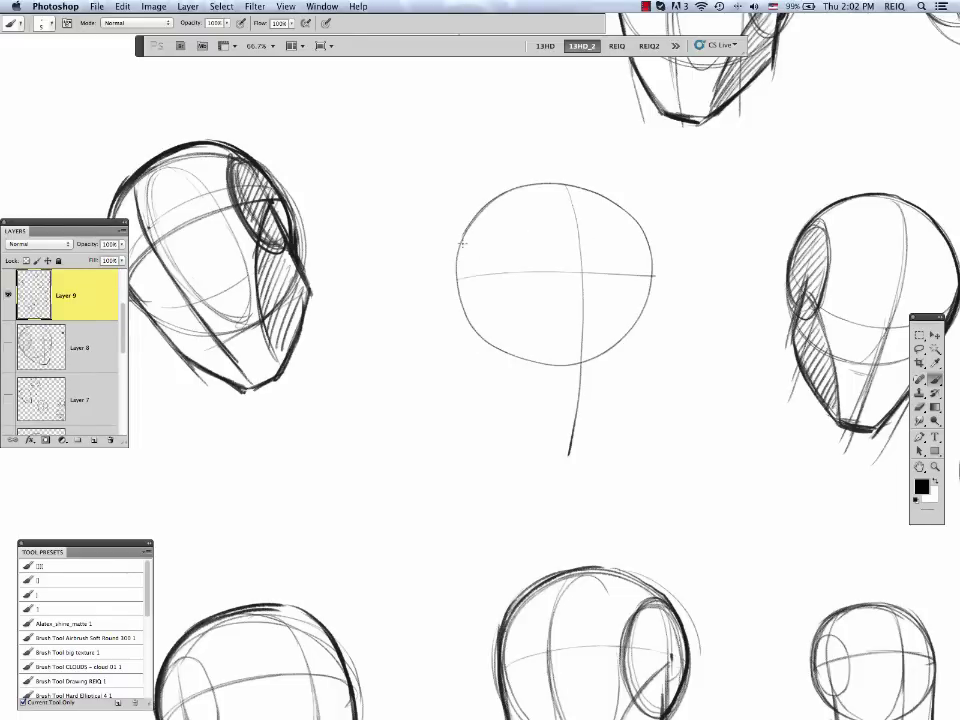
left_click_drag(497, 217, 481, 373)
left_click_drag(650, 268, 615, 446)
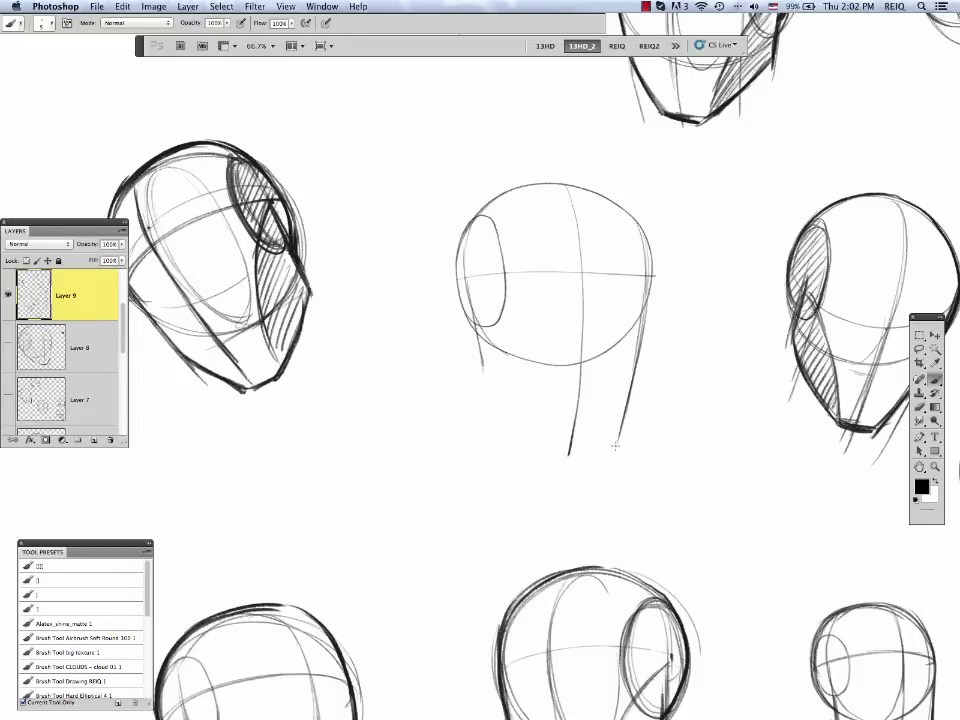
Redraw the sphere's centre line downward, mark the nose, mouth and chin levels, and draw the left jaw line.
left_click_drag(570, 191, 589, 426)
left_click_drag(573, 321, 588, 322)
left_click_drag(573, 364, 585, 364)
left_click_drag(565, 422, 600, 422)
left_click_drag(486, 358, 567, 420)
left_click_drag(472, 308, 567, 423)
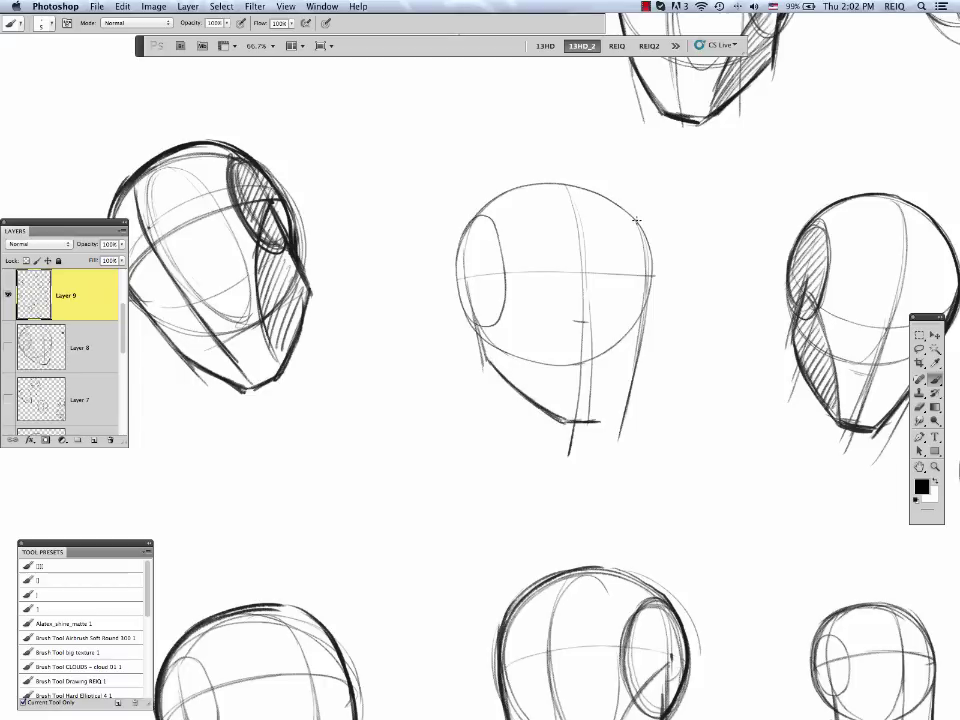
Strengthen the head's right face edge down to the chin and draw the plane edge from the side oval to the chin.
left_click_drag(637, 220, 614, 422)
left_click_drag(641, 333, 608, 425)
left_click_drag(649, 293, 611, 425)
left_click_drag(458, 243, 484, 354)
left_click_drag(468, 277, 559, 415)
Darken the head's skull, face and jaw outlines, and shade its left side plane.
left_click_drag(513, 183, 459, 262)
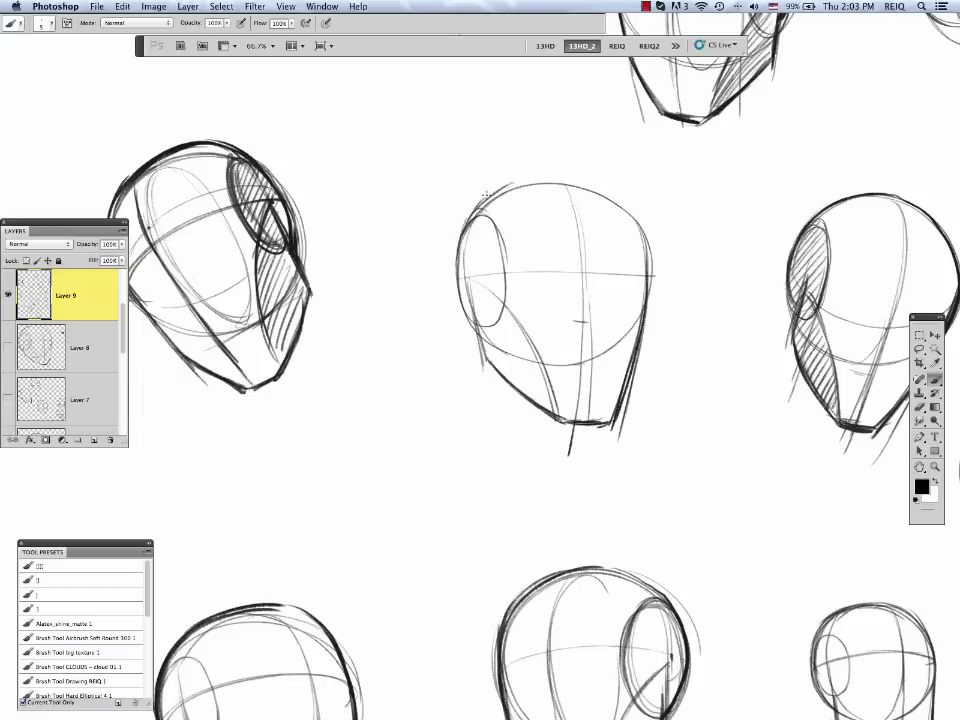
left_click_drag(487, 197, 620, 203)
mouse_move(463, 247)
left_mouse_down()
mouse_move(615, 196)
mouse_move(649, 314)
mouse_move(611, 427)
left_mouse_up()
left_click_drag(470, 288, 482, 357)
left_click_drag(508, 180, 457, 270)
left_click_drag(479, 220, 463, 252)
mouse_move(490, 224)
left_mouse_down()
mouse_move(464, 278)
mouse_move(512, 372)
mouse_move(538, 398)
left_mouse_up()
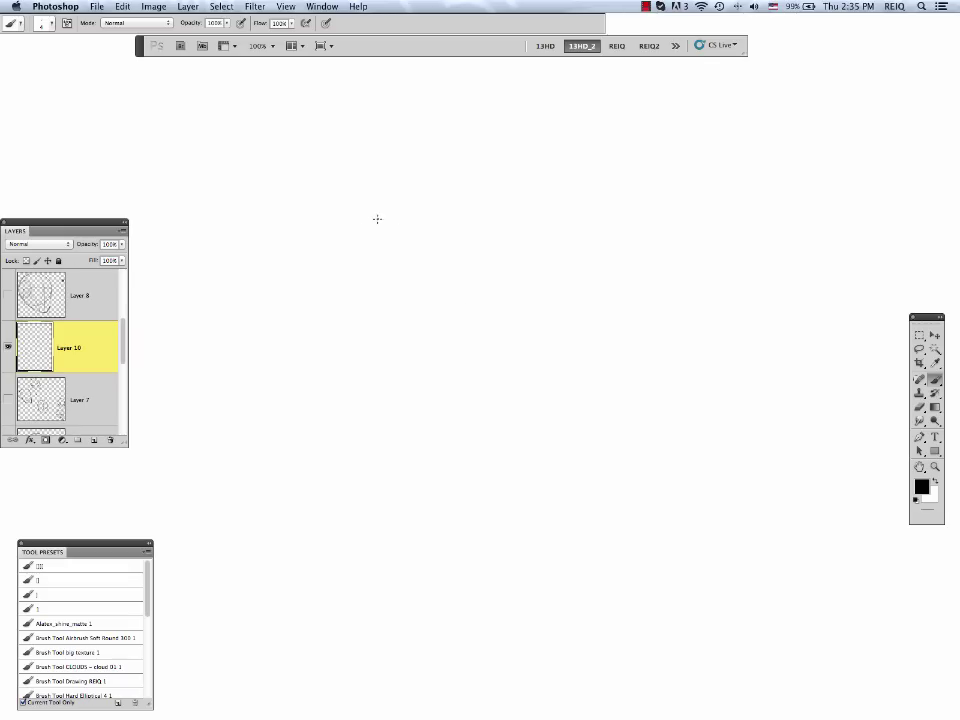
Sketch a profile sphere on the empty layer with crossing axes and a concentric inner circle, extending the vertical axis below it.
mouse_move(367, 201)
left_mouse_down()
mouse_move(345, 249)
mouse_move(405, 369)
mouse_move(553, 323)
mouse_move(441, 174)
mouse_move(351, 317)
mouse_move(500, 373)
mouse_move(528, 205)
mouse_move(364, 204)
mouse_move(527, 216)
mouse_move(550, 242)
mouse_move(555, 332)
mouse_move(356, 238)
mouse_move(386, 364)
mouse_move(525, 212)
left_mouse_up()
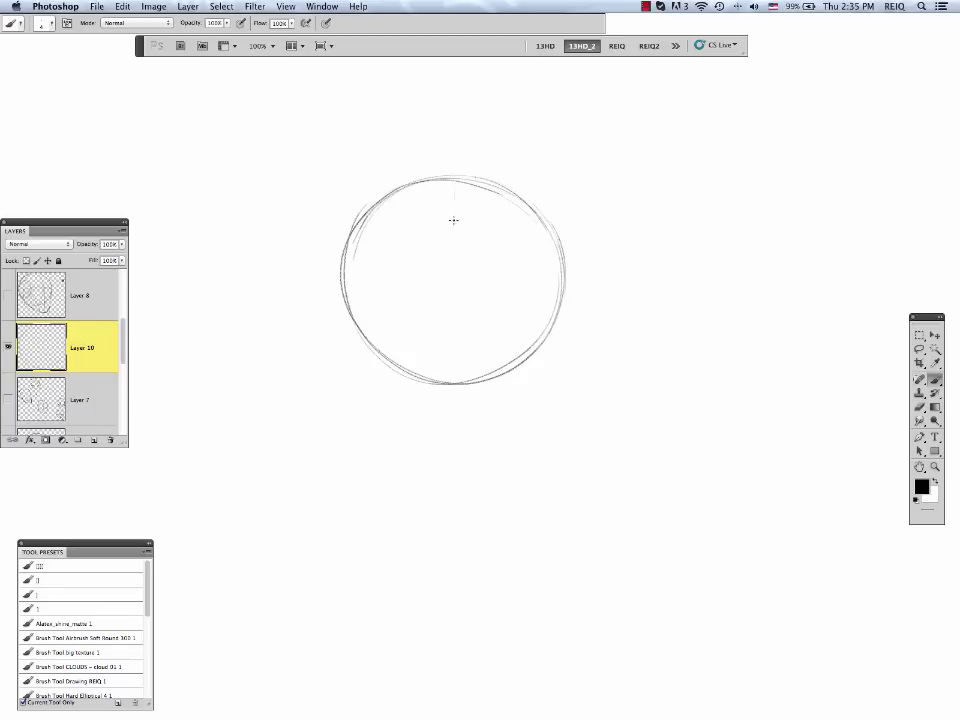
left_click_drag(452, 181, 451, 385)
left_click_drag(360, 285, 557, 272)
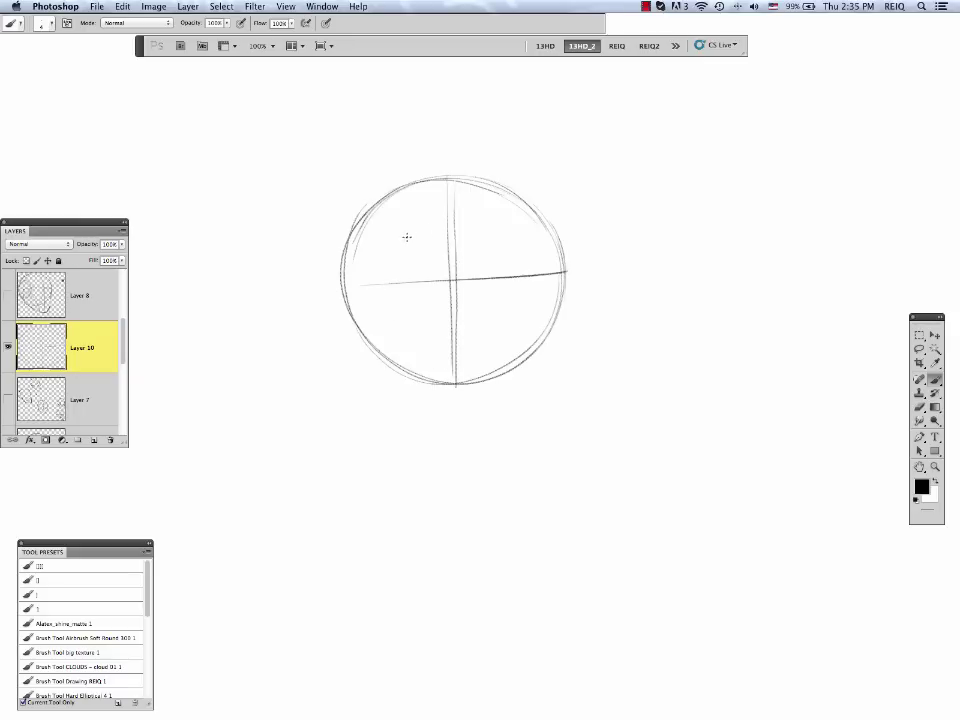
mouse_move(407, 237)
left_mouse_down()
mouse_move(429, 326)
mouse_move(474, 318)
left_mouse_up()
mouse_move(495, 232)
left_mouse_down()
mouse_move(396, 253)
mouse_move(443, 337)
mouse_move(508, 272)
mouse_move(399, 253)
mouse_move(469, 336)
mouse_move(456, 222)
mouse_move(414, 236)
mouse_move(451, 330)
mouse_move(450, 430)
left_mouse_up()
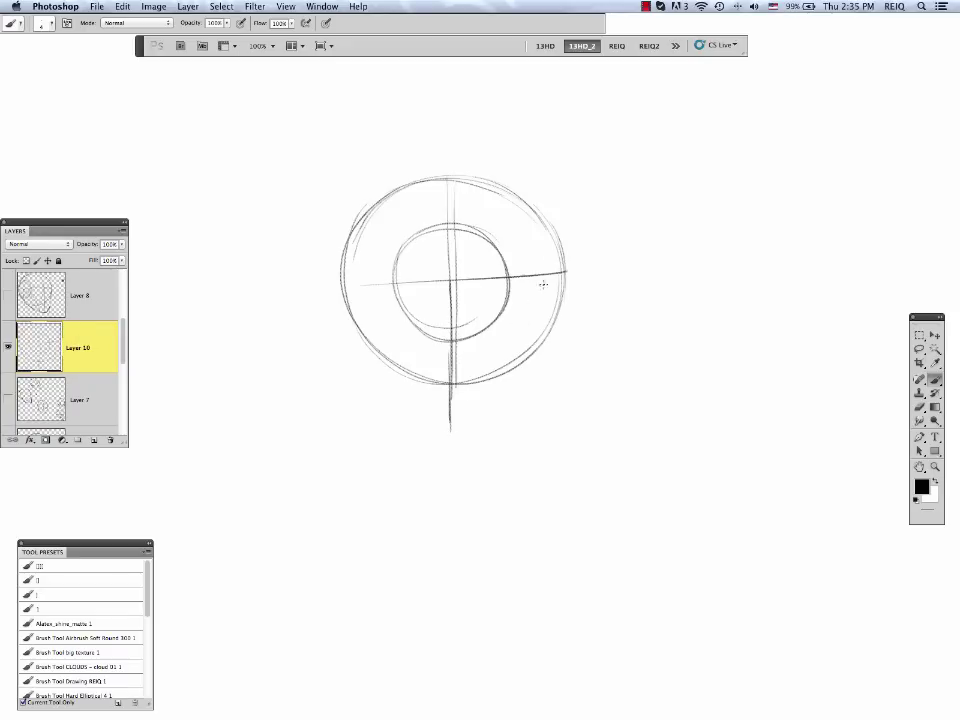
Draw the profile's vertical face line down from the sphere's right edge and mark the nose, mouth and chin levels.
mouse_move(534, 209)
left_mouse_down()
mouse_move(560, 270)
mouse_move(562, 415)
left_mouse_up()
left_click_drag(562, 333, 562, 427)
left_click_drag(560, 382, 558, 472)
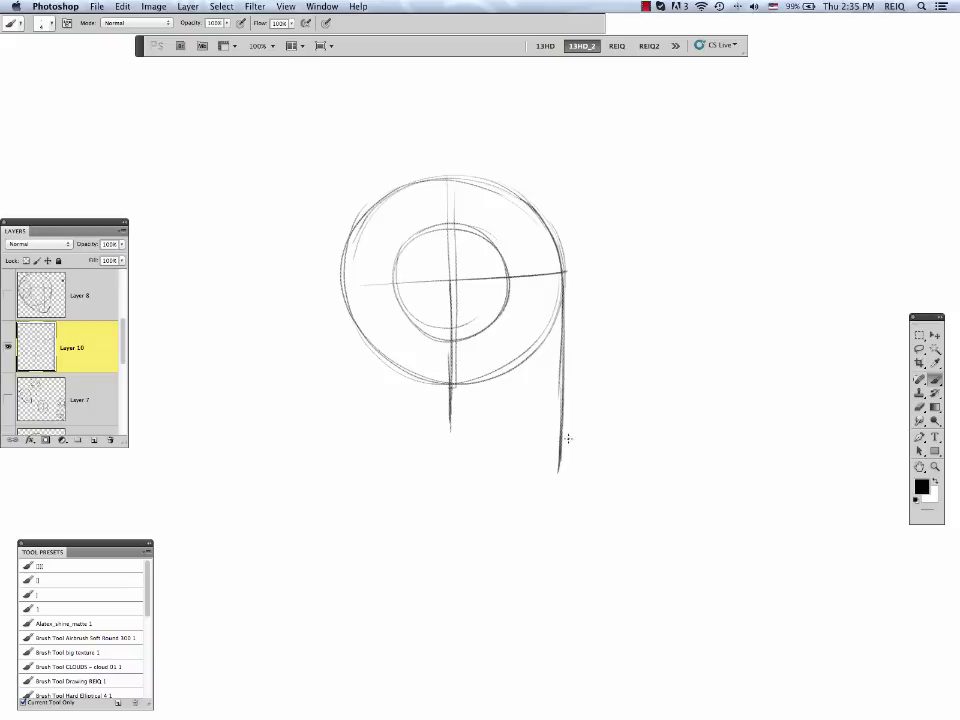
left_click_drag(484, 333, 556, 329)
left_click_drag(538, 375, 570, 375)
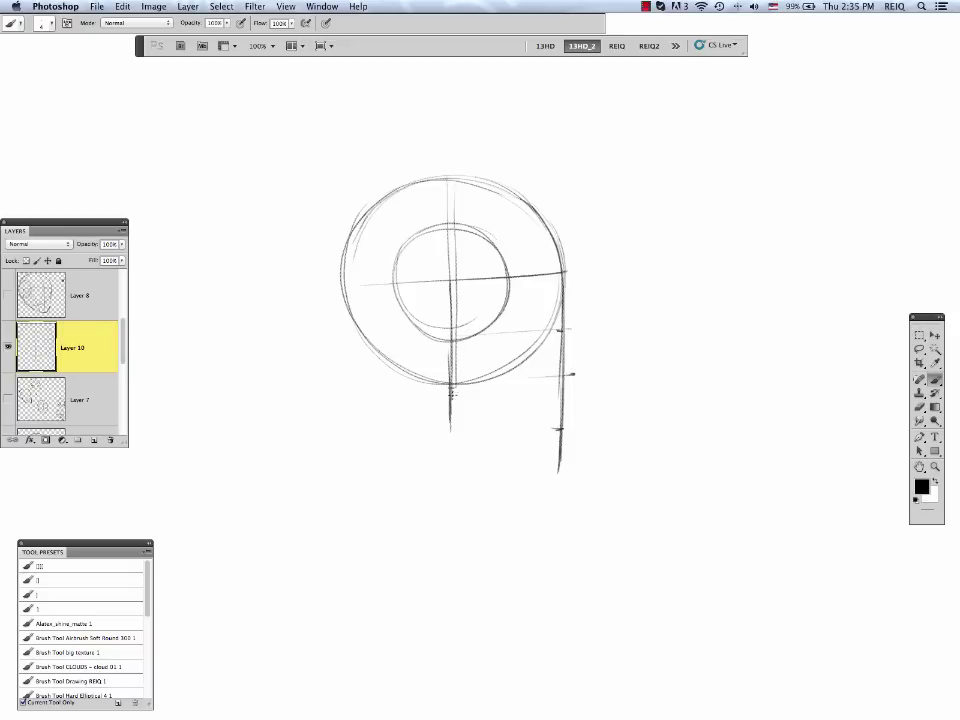
Draw the profile's jaw curve and back of the skull, and darken the forehead and face line, undoing unsatisfactory strokes.
left_click_drag(455, 397, 548, 427)
mouse_move(448, 352)
left_mouse_down()
mouse_move(450, 394)
mouse_move(447, 328)
mouse_move(375, 338)
mouse_move(345, 278)
mouse_move(356, 215)
left_mouse_up()
mouse_move(345, 300)
left_mouse_down()
mouse_move(420, 356)
mouse_move(346, 266)
mouse_move(404, 182)
mouse_move(503, 188)
mouse_move(531, 208)
left_mouse_up()
key("super+z")
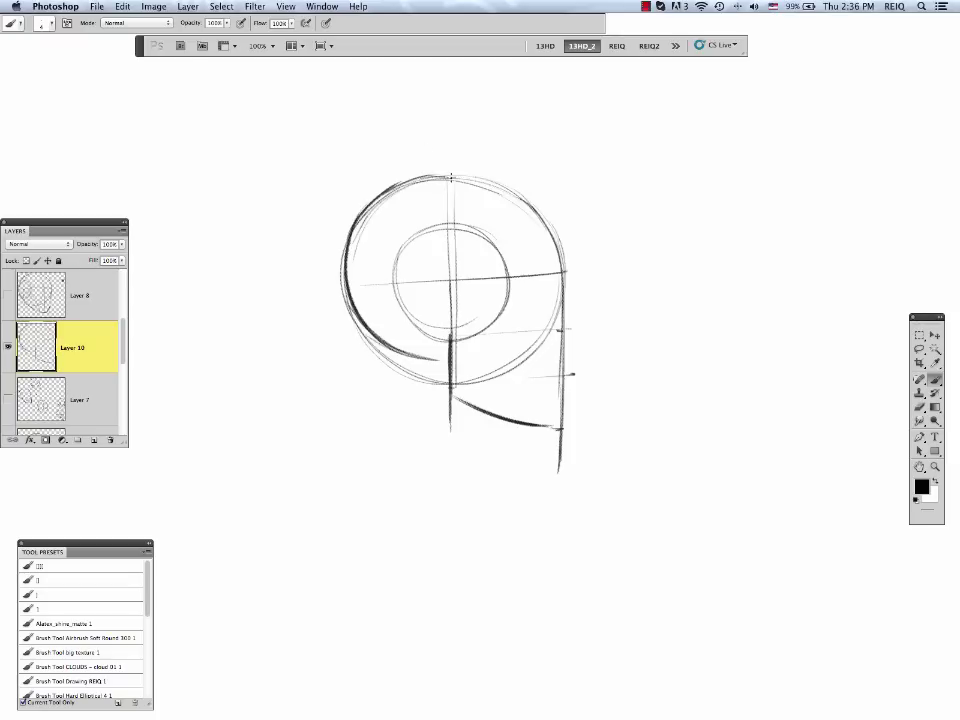
left_click_drag(451, 178, 535, 211)
key("super+z")
mouse_move(433, 174)
left_mouse_down()
mouse_move(474, 177)
mouse_move(540, 213)
mouse_move(563, 272)
mouse_move(558, 430)
left_mouse_up()
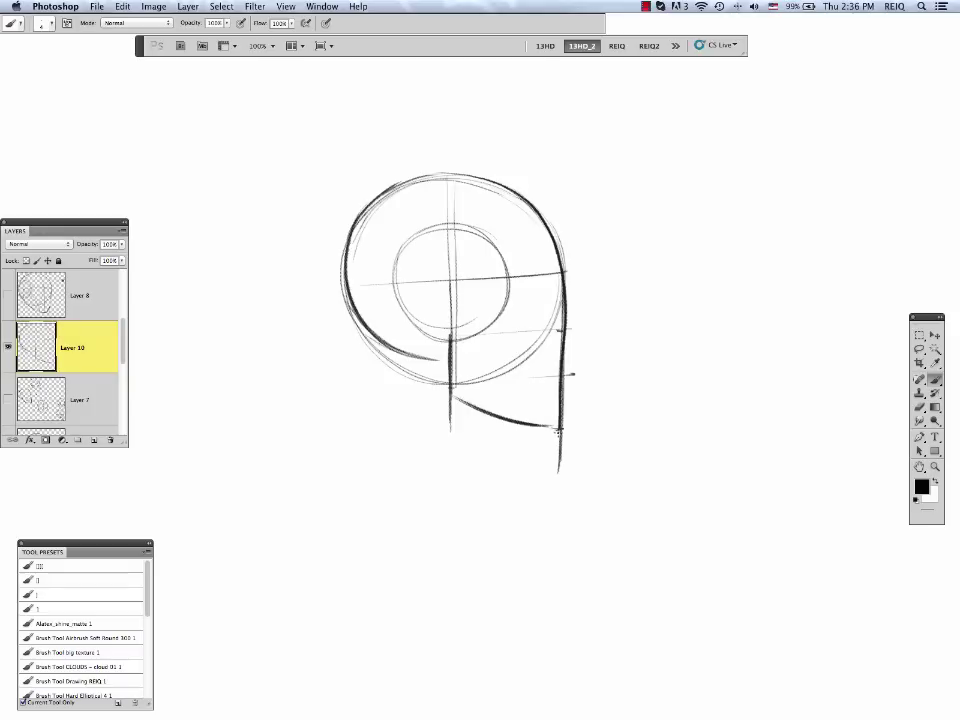
Thicken the profile's skull base, jaw and face line, and reinforce the top of the skull.
mouse_move(446, 361)
left_mouse_down()
mouse_move(449, 392)
mouse_move(395, 346)
mouse_move(345, 245)
left_mouse_up()
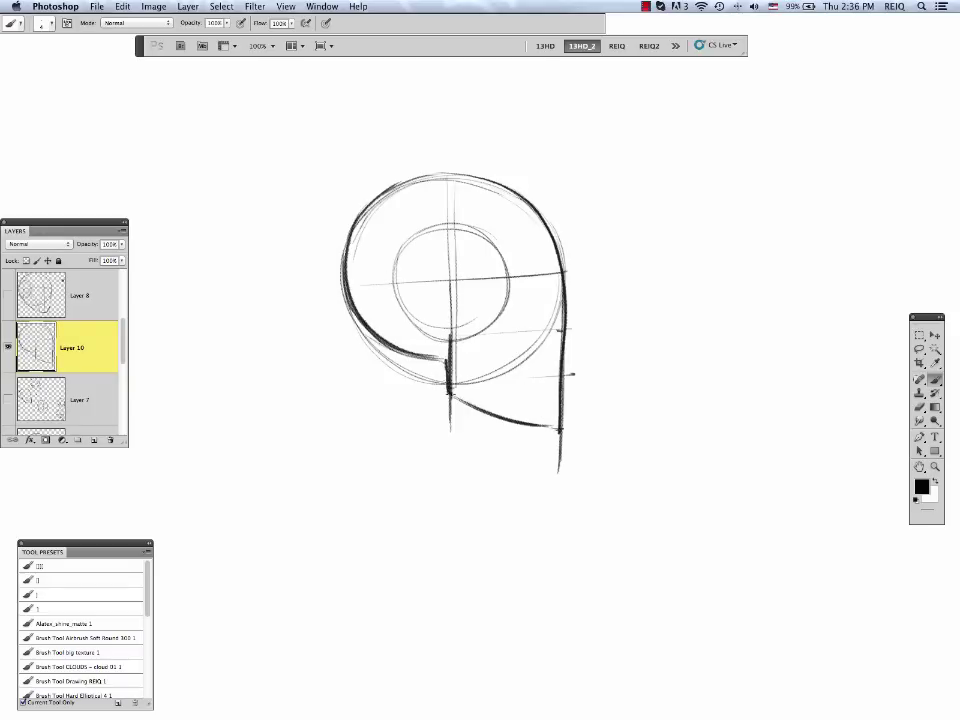
mouse_move(451, 394)
left_mouse_down()
mouse_move(470, 409)
mouse_move(551, 428)
left_mouse_up()
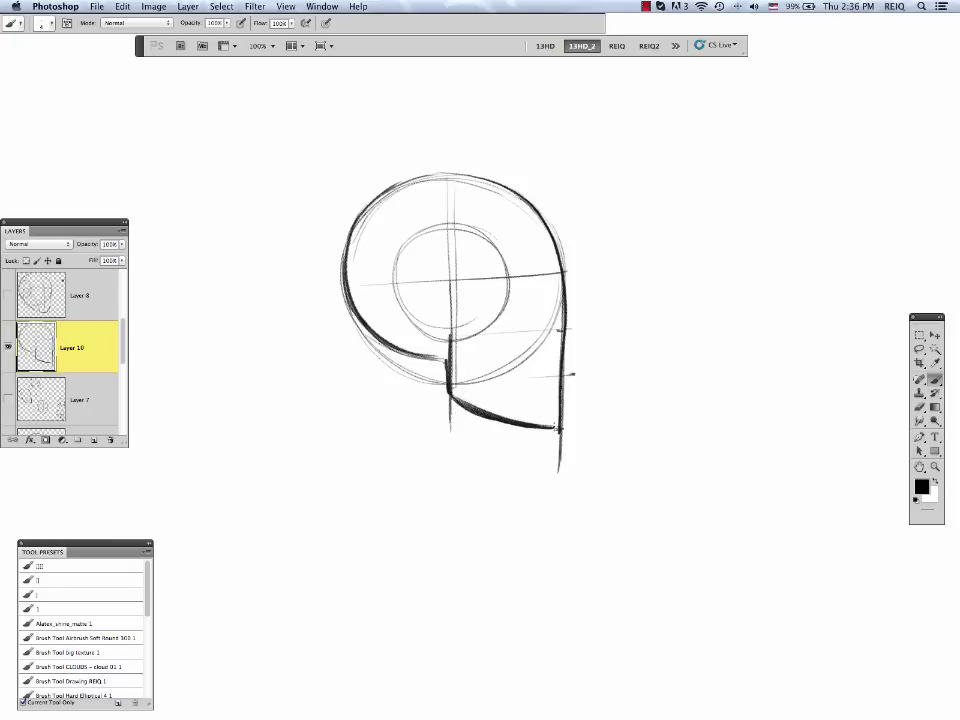
left_click_drag(563, 275, 559, 432)
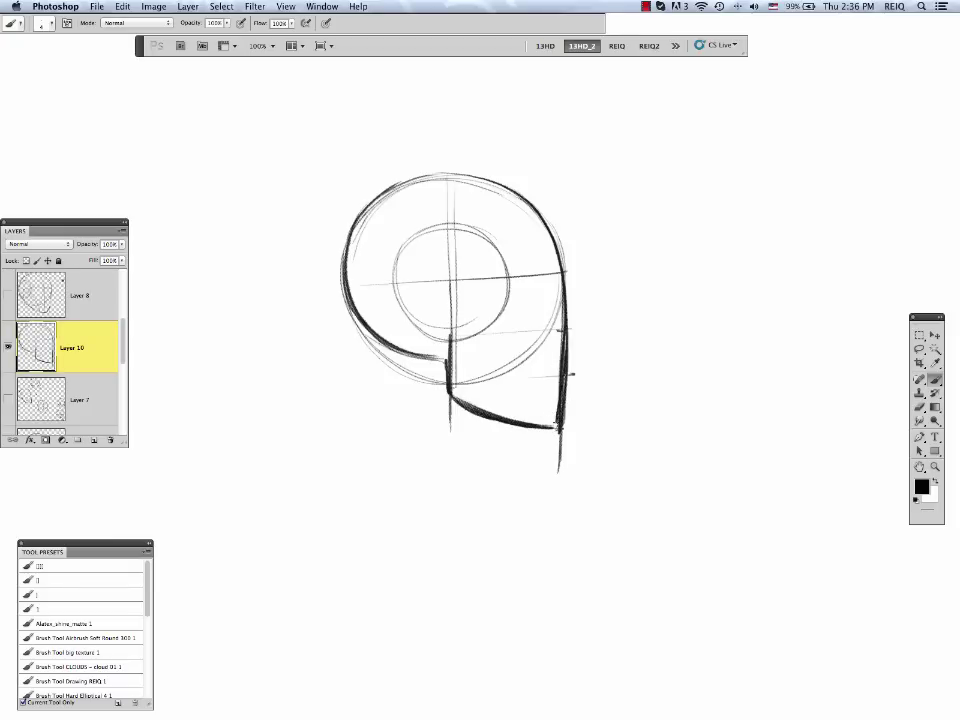
mouse_move(385, 182)
left_mouse_down()
mouse_move(435, 172)
mouse_move(512, 200)
left_mouse_up()
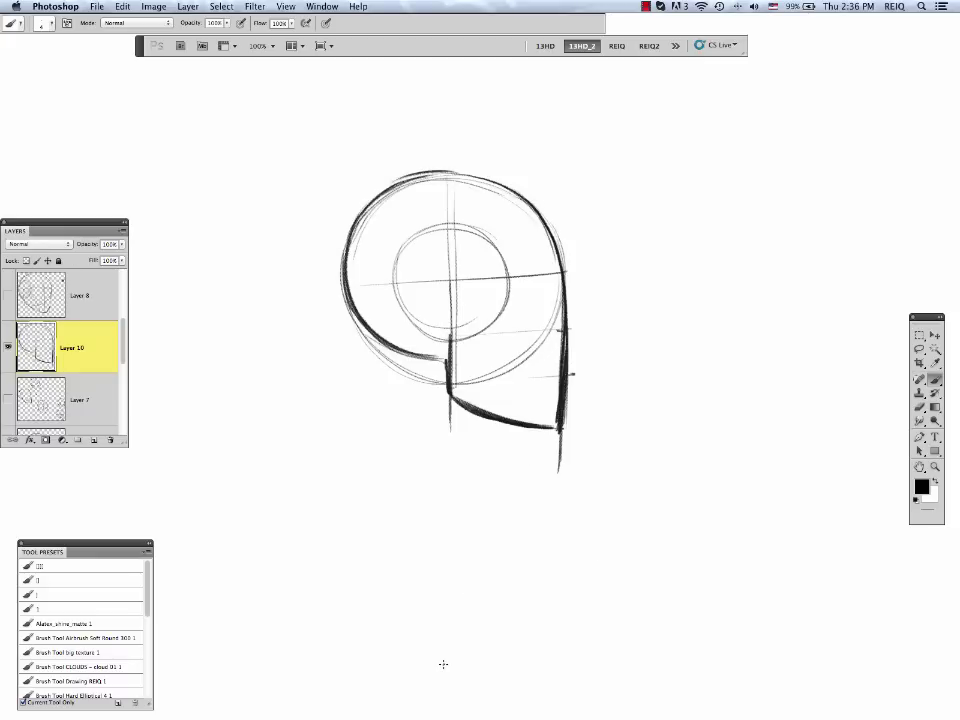
Sketch a smaller profile sphere to the right of the large one, with a vertical face line and a central vertical axis.
mouse_move(572, 332)
left_mouse_down()
mouse_move(392, 385)
mouse_move(455, 330)
left_mouse_up()
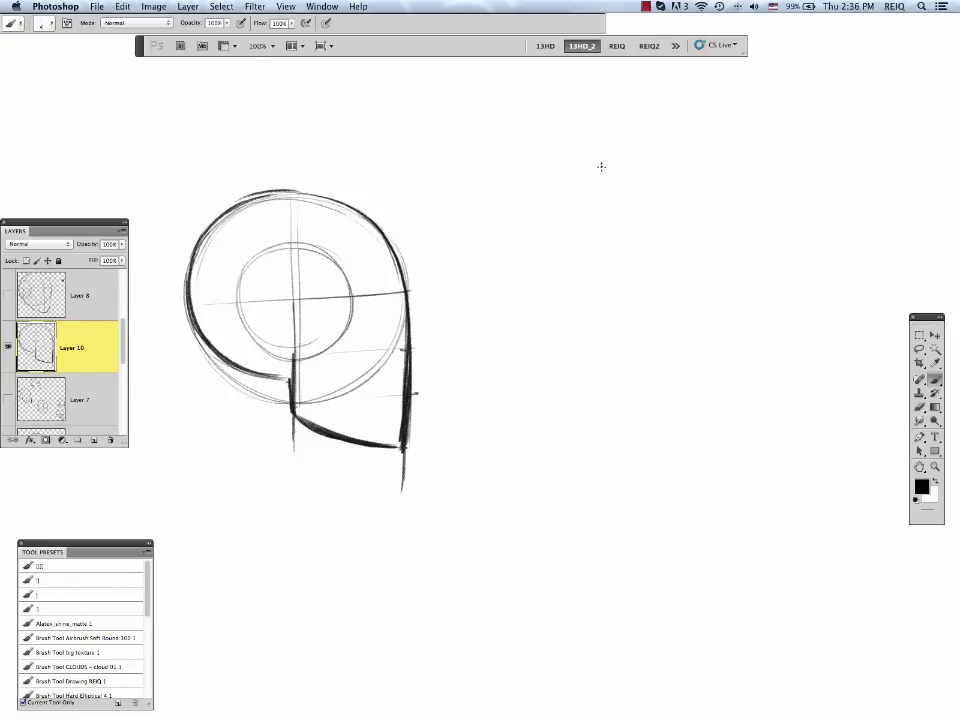
mouse_move(585, 166)
left_mouse_down()
mouse_move(559, 212)
mouse_move(656, 223)
mouse_move(559, 189)
left_mouse_up()
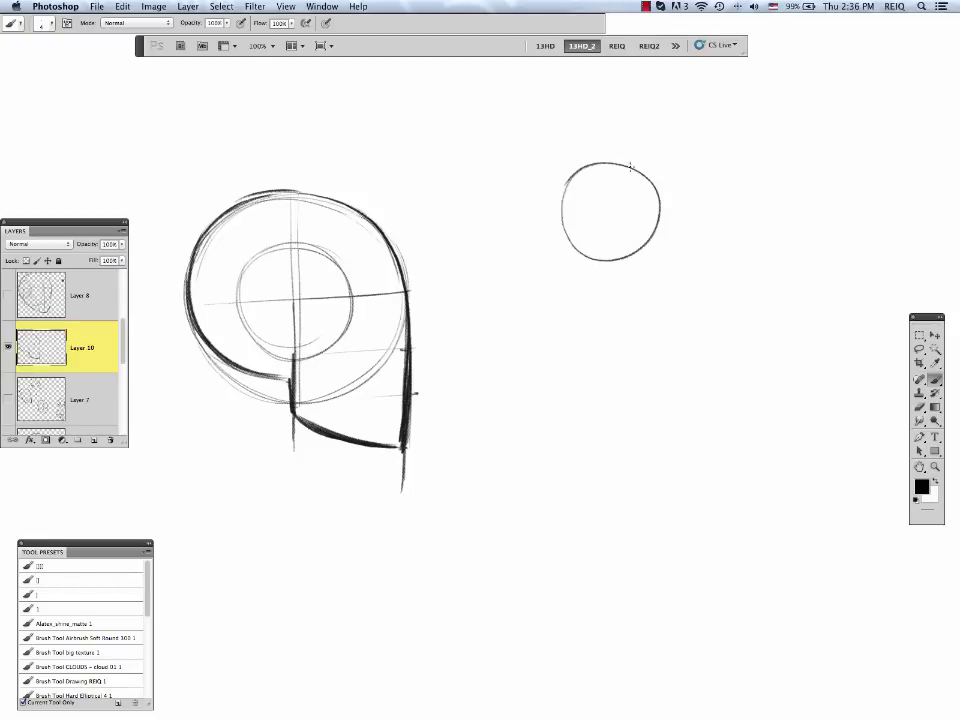
left_click_drag(655, 193, 656, 302)
left_click_drag(605, 228, 606, 262)
left_click_drag(606, 168, 606, 262)
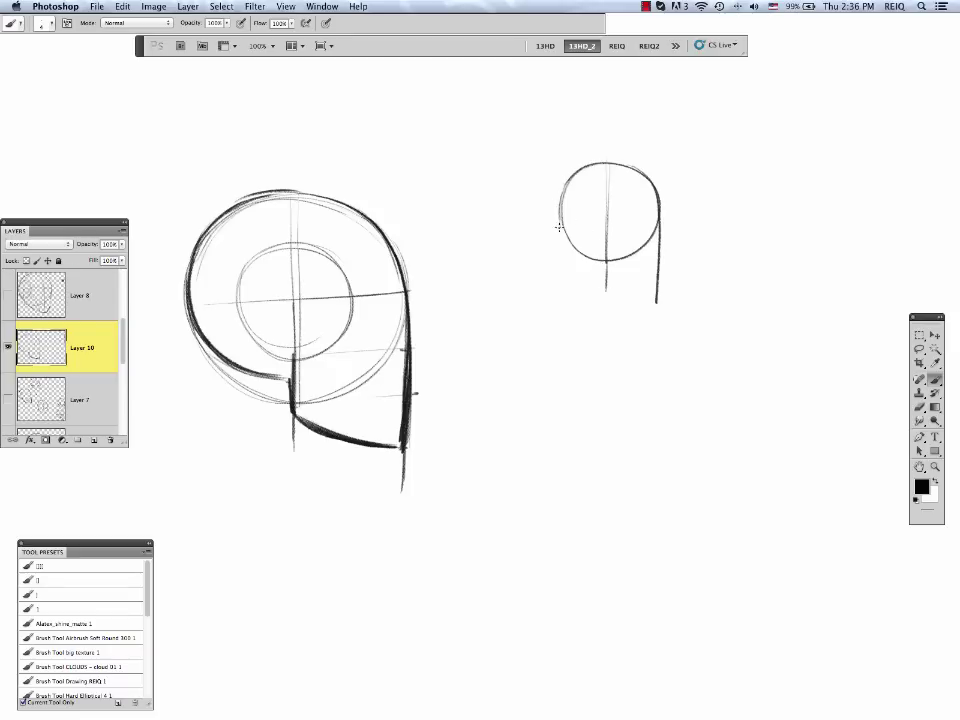
Draw the small profile's jaw curve from the back of the sphere to the chin and add the horizontal brow line.
mouse_move(562, 236)
left_mouse_down()
mouse_move(589, 268)
mouse_move(654, 300)
left_mouse_up()
left_click_drag(600, 270, 661, 302)
mouse_move(565, 228)
left_mouse_down()
mouse_move(569, 178)
mouse_move(645, 177)
mouse_move(658, 302)
left_mouse_up()
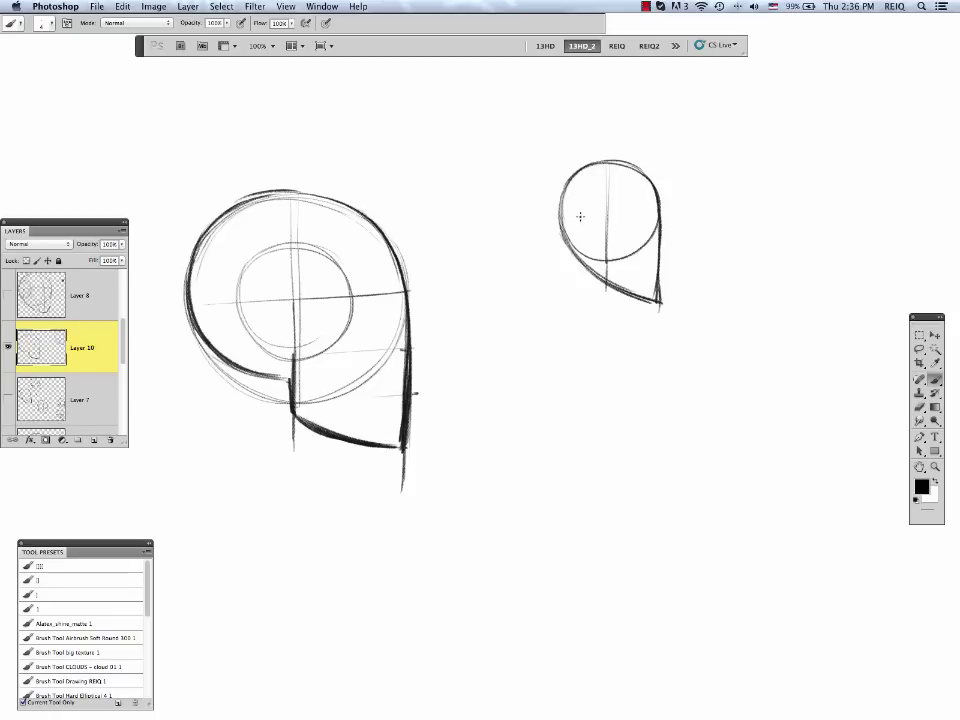
left_click_drag(580, 216, 657, 217)
Sketch a third profile head below and to the right of the small one, with a sphere, face line, jaw curve and darkened outline.
left_click_drag(655, 455, 507, 432)
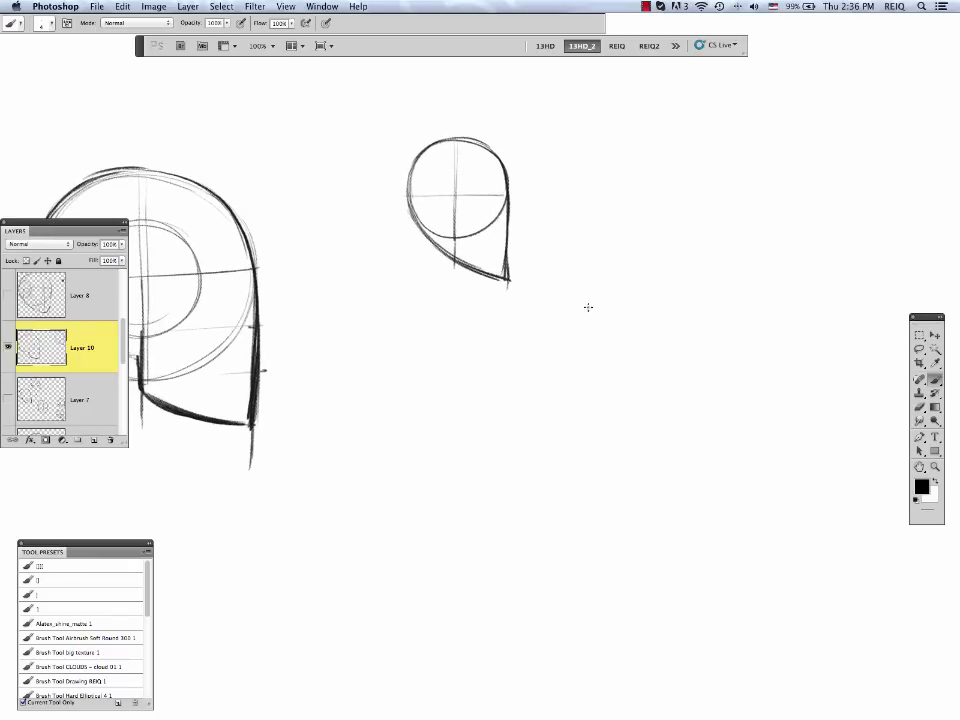
mouse_move(634, 311)
left_mouse_down()
mouse_move(656, 362)
mouse_move(630, 303)
left_mouse_up()
left_click_drag(537, 345, 545, 323)
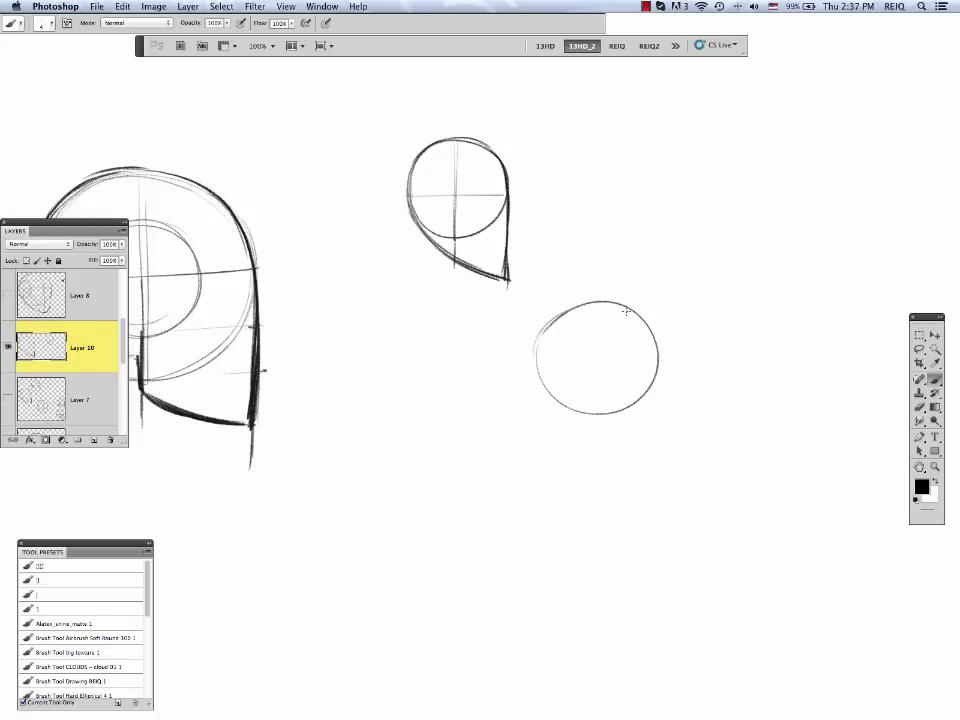
left_click_drag(648, 326, 657, 432)
mouse_move(545, 342)
left_mouse_down()
mouse_move(553, 396)
mouse_move(602, 435)
mouse_move(652, 448)
left_mouse_up()
left_click_drag(657, 350, 657, 447)
mouse_move(563, 404)
left_mouse_down()
mouse_move(542, 336)
mouse_move(622, 306)
left_mouse_up()
left_click_drag(657, 370, 654, 438)
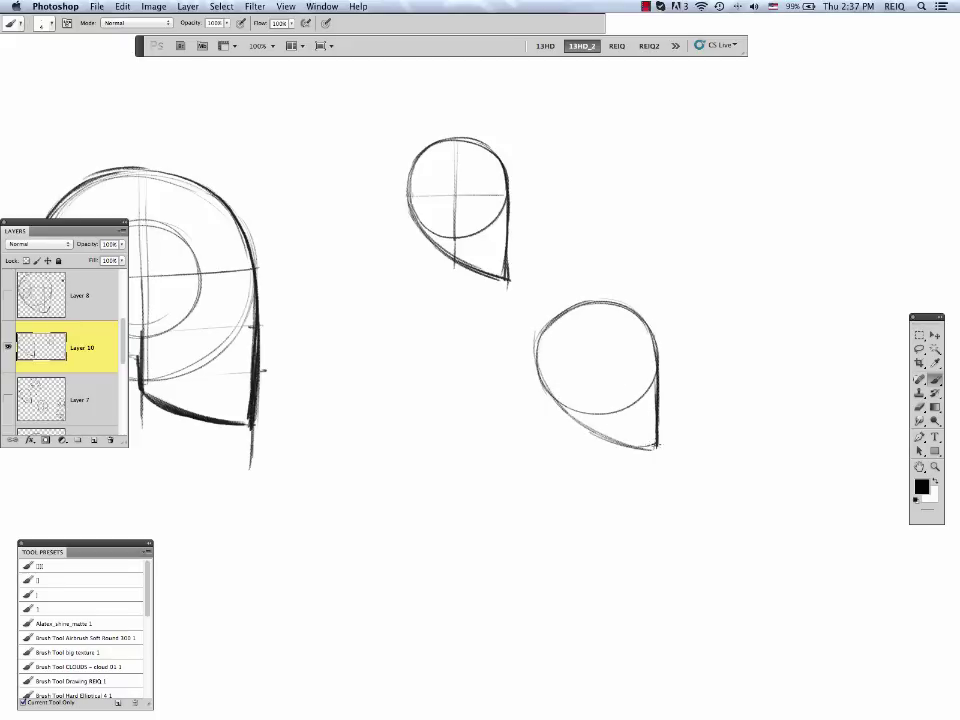
Draw the vertical axis and horizontal brow line through the third profile's sphere and add an inner circle around their crossing.
left_click_drag(586, 305, 596, 438)
left_click_drag(531, 362, 666, 362)
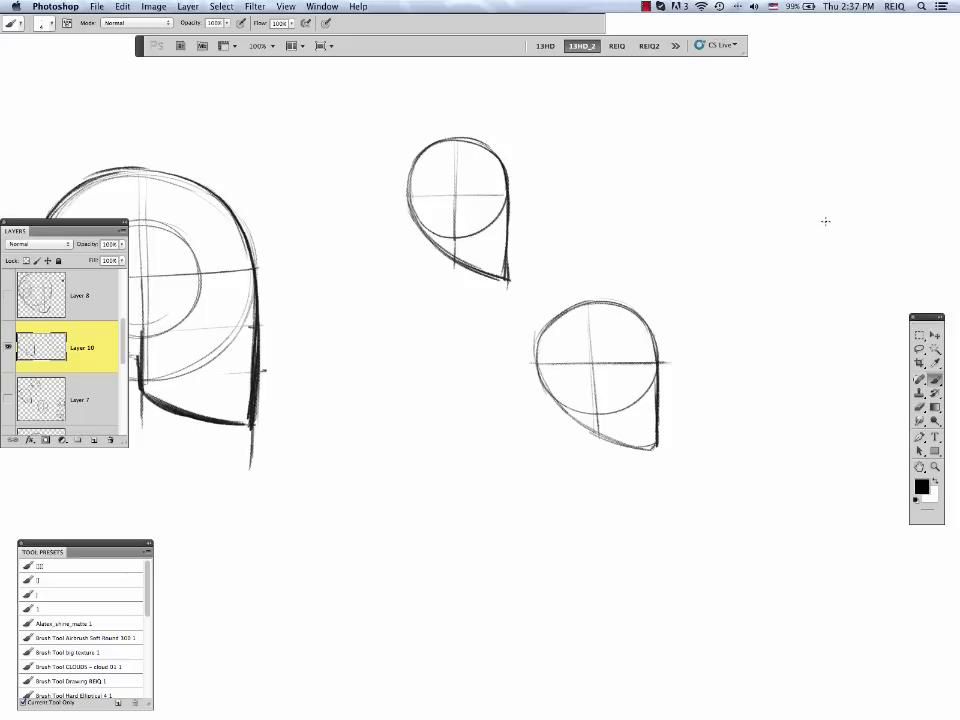
left_click_drag(513, 363, 607, 361)
left_click_drag(590, 301, 590, 366)
mouse_move(713, 281)
left_mouse_down()
mouse_move(803, 254)
mouse_move(777, 275)
left_mouse_up()
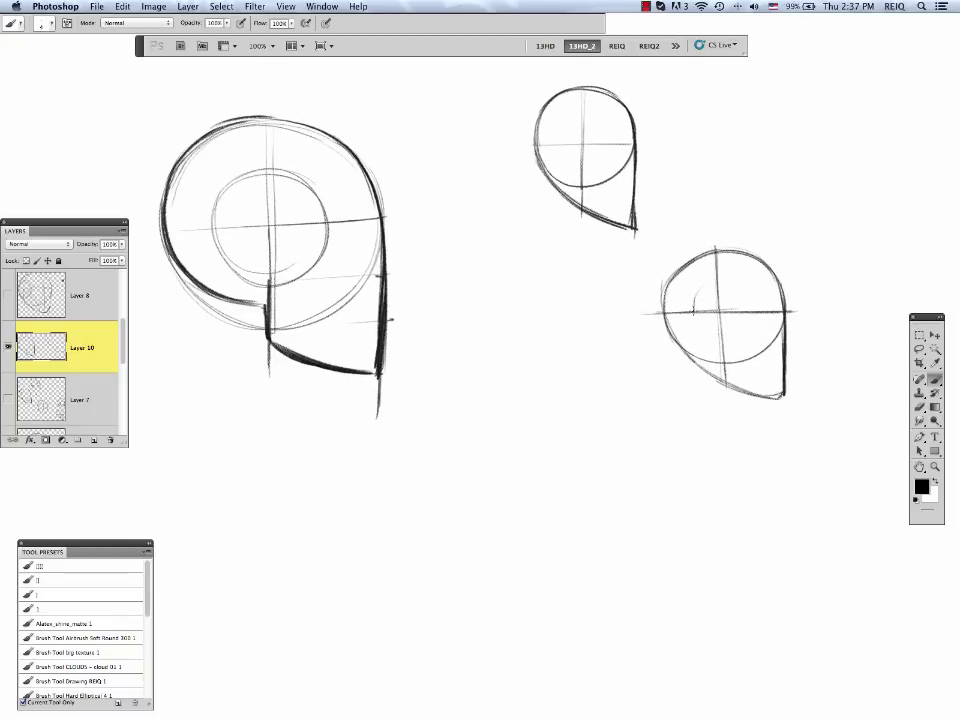
mouse_move(718, 336)
left_mouse_down()
mouse_move(746, 306)
mouse_move(703, 283)
mouse_move(690, 261)
mouse_move(736, 249)
left_mouse_up()
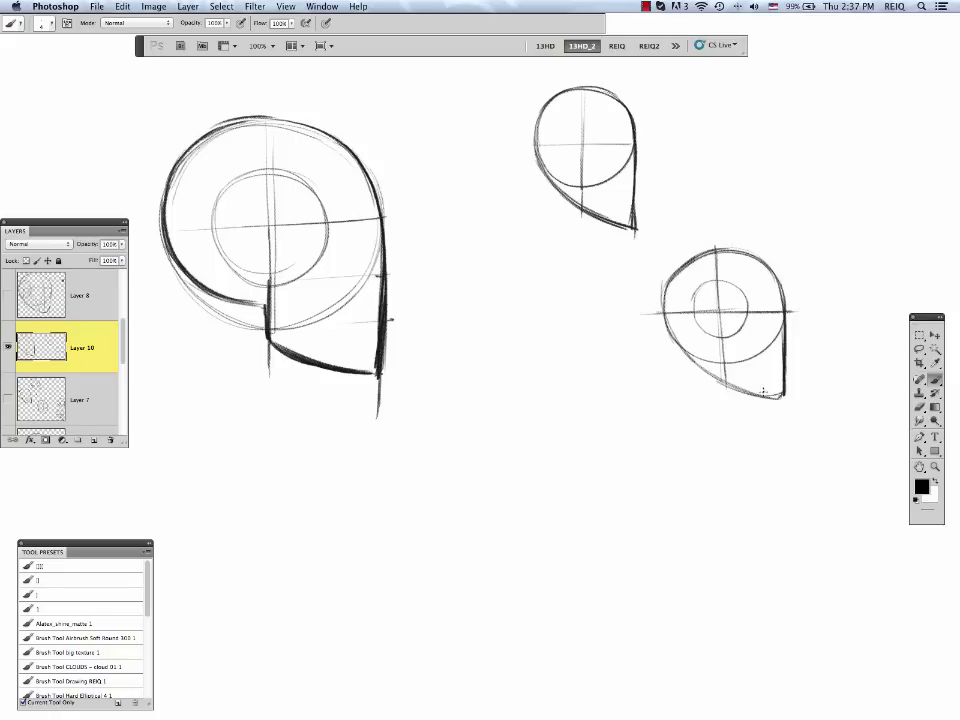
Draw a curved cheek line from the third profile's sphere centre to the chin and darken its brow line.
scroll(763, 390, "right", 5)
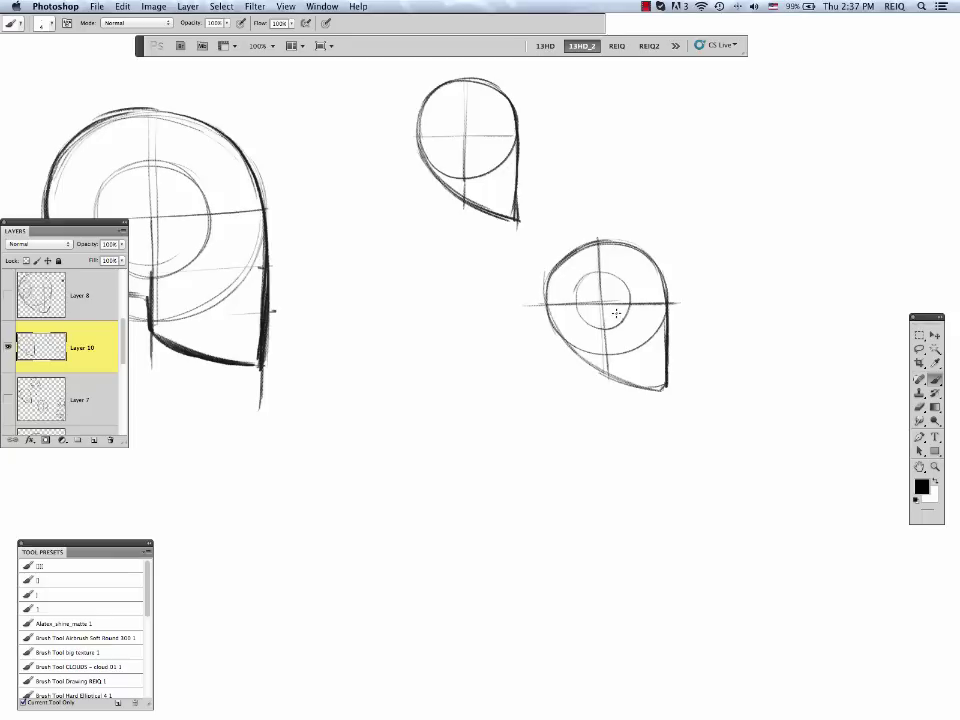
mouse_move(600, 302)
left_mouse_down()
mouse_move(645, 347)
mouse_move(660, 390)
left_mouse_up()
mouse_move(540, 304)
left_mouse_down()
mouse_move(672, 303)
mouse_move(556, 262)
mouse_move(566, 252)
mouse_move(636, 247)
mouse_move(664, 288)
mouse_move(666, 386)
left_mouse_up()
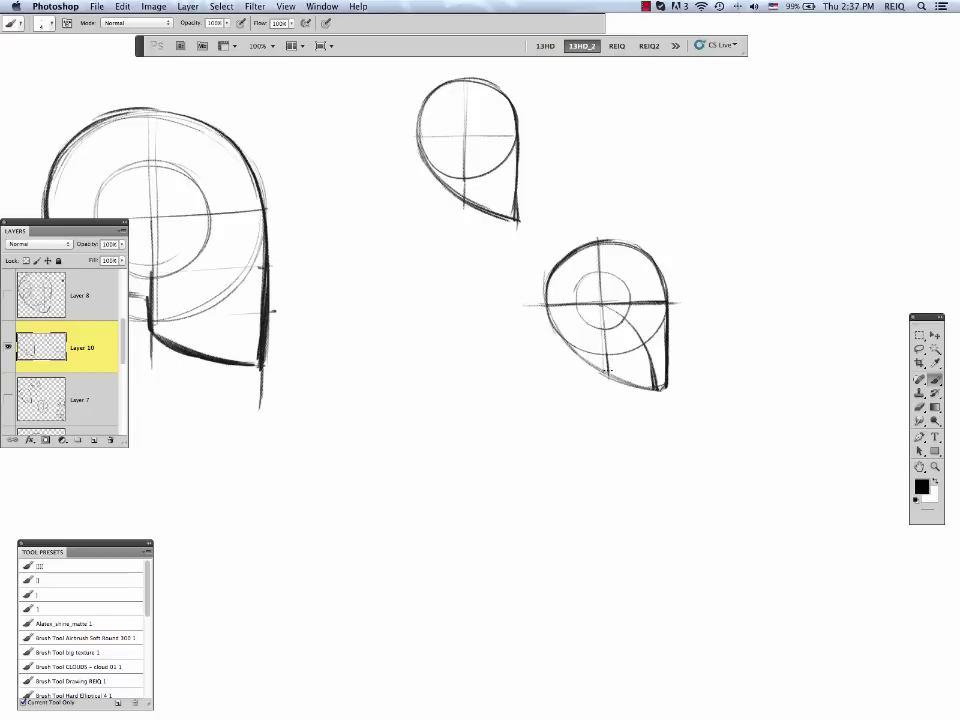
Darken the third profile's rear jaw edge and the skull outline around the back and top.
mouse_move(605, 331)
left_mouse_down()
mouse_move(607, 358)
mouse_move(651, 388)
mouse_move(606, 360)
mouse_move(605, 336)
mouse_move(593, 348)
mouse_move(604, 352)
left_mouse_up()
left_click_drag(557, 326, 582, 348)
mouse_move(546, 303)
left_mouse_down()
mouse_move(610, 367)
mouse_move(549, 318)
mouse_move(664, 275)
left_mouse_up()
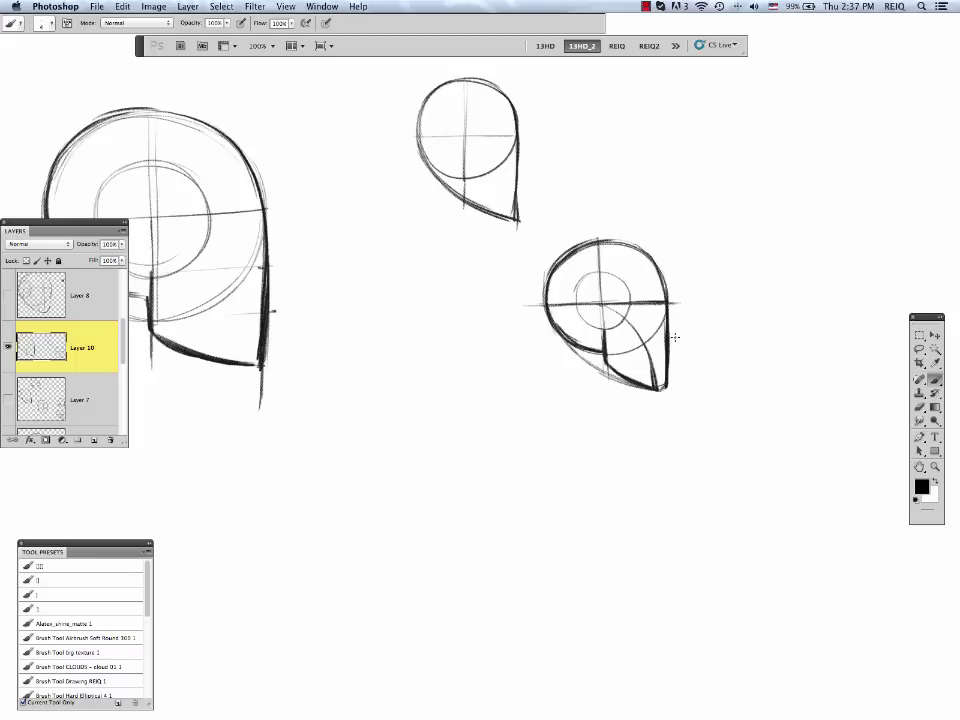
Add the cheek curve to the large profile and hatch its inner circle and side jaw plane.
left_click_drag(584, 468, 735, 474)
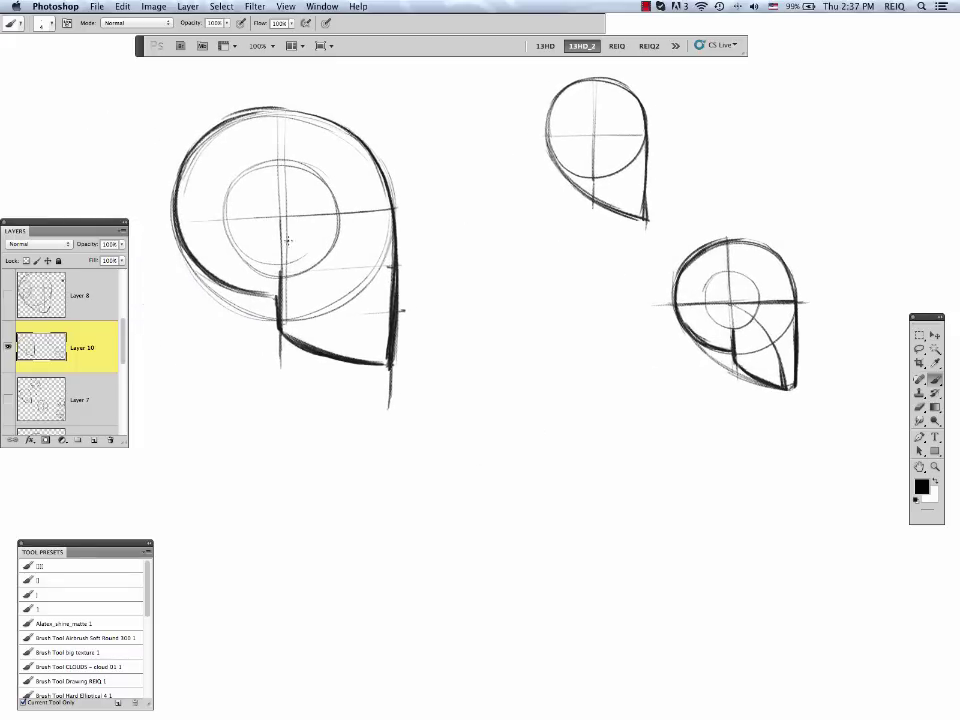
mouse_move(383, 368)
left_mouse_down()
mouse_move(307, 241)
mouse_move(297, 296)
mouse_move(342, 271)
mouse_move(344, 288)
mouse_move(336, 354)
left_mouse_up()
mouse_move(246, 175)
left_mouse_down()
mouse_move(225, 218)
mouse_move(293, 196)
mouse_move(314, 213)
mouse_move(301, 276)
left_mouse_up()
Sketch a tilted three-quarter sphere below the profiles with a curved brow line and a face centre line extending to the chin.
left_click_drag(558, 481, 478, 415)
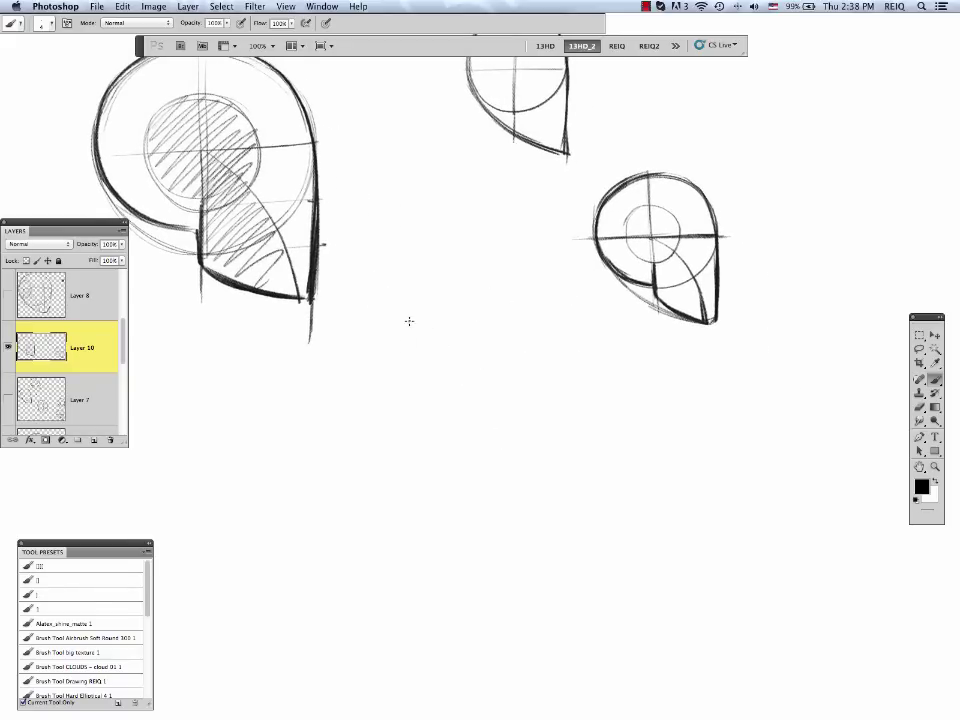
mouse_move(448, 306)
left_mouse_down()
mouse_move(549, 420)
mouse_move(463, 306)
mouse_move(445, 380)
left_mouse_up()
mouse_move(549, 293)
left_mouse_down()
mouse_move(554, 379)
mouse_move(514, 405)
left_mouse_up()
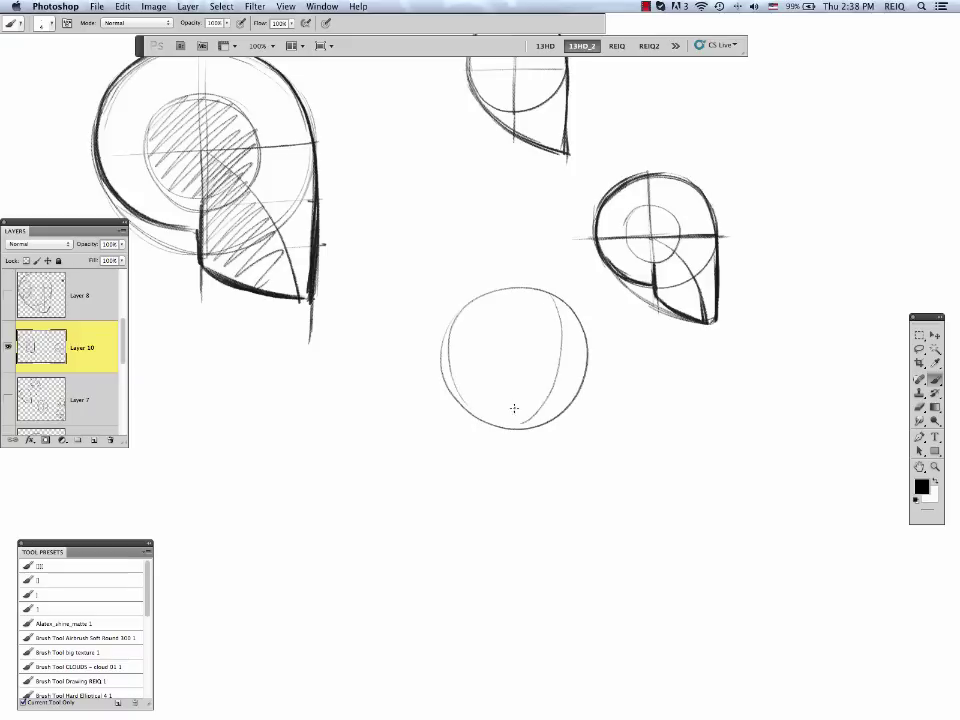
mouse_move(445, 343)
left_mouse_down()
mouse_move(504, 329)
mouse_move(580, 374)
left_mouse_up()
mouse_move(557, 295)
left_mouse_down()
mouse_move(551, 381)
mouse_move(557, 351)
mouse_move(525, 452)
left_mouse_up()
left_click_drag(540, 408, 510, 487)
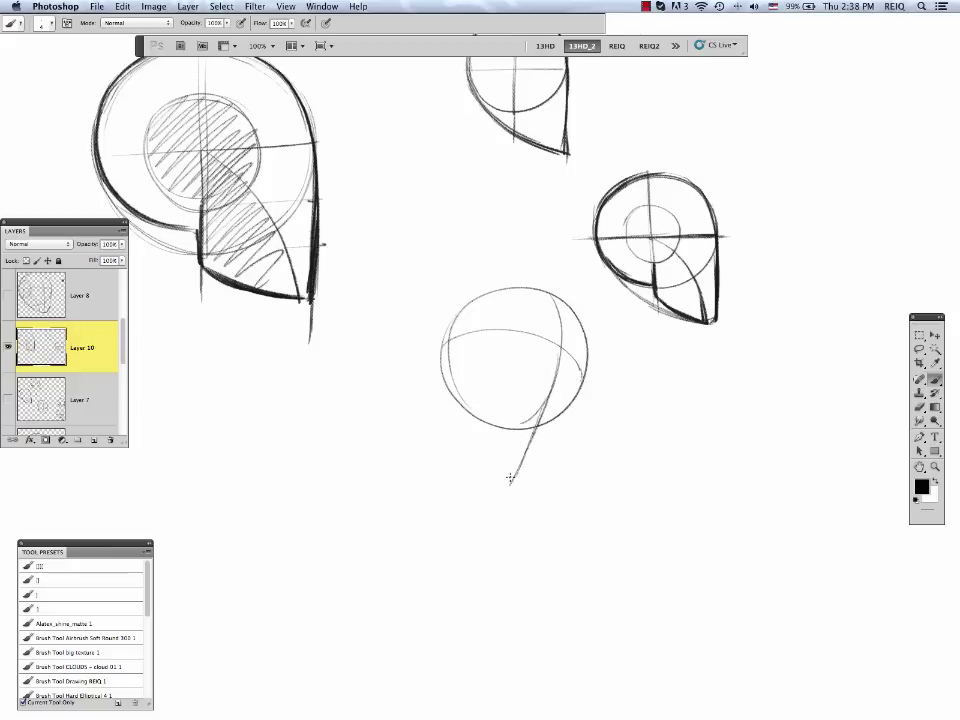
Draw both jaw sides of the tilted head from the sphere's edges down to the chin and thicken them.
mouse_move(444, 340)
left_mouse_down()
mouse_move(454, 420)
mouse_move(500, 472)
left_mouse_up()
left_click_drag(455, 418, 508, 479)
left_click_drag(443, 376, 455, 419)
mouse_move(440, 346)
left_mouse_down()
mouse_move(470, 441)
mouse_move(518, 481)
left_mouse_up()
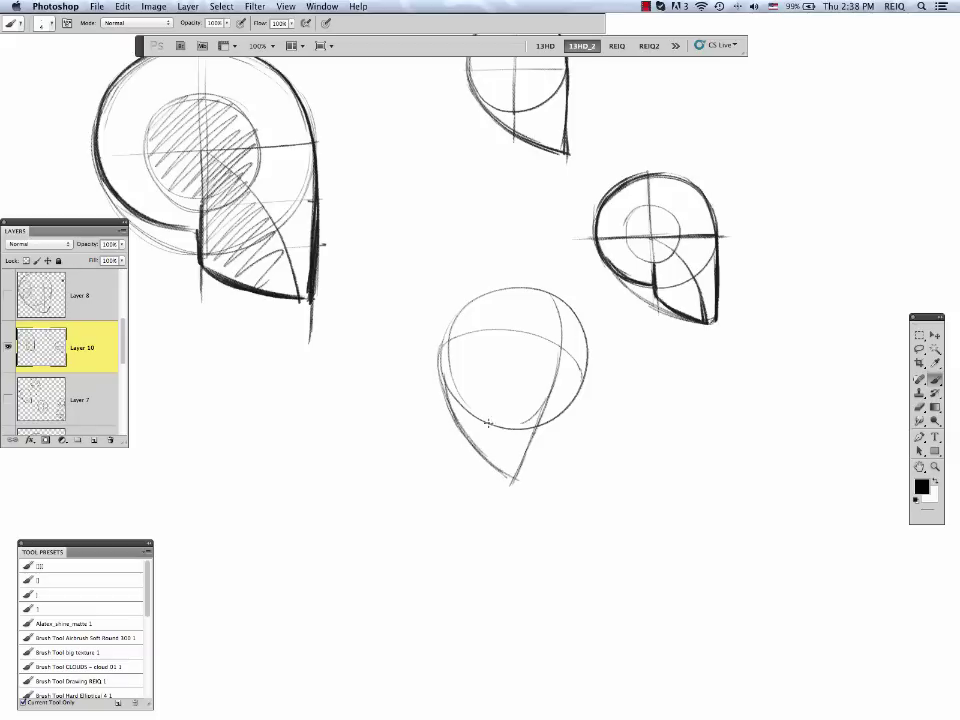
mouse_move(584, 366)
left_mouse_down()
mouse_move(561, 427)
mouse_move(557, 417)
mouse_move(519, 486)
left_mouse_up()
left_click_drag(564, 417, 521, 484)
left_click_drag(577, 394, 527, 476)
left_click_drag(559, 429, 527, 477)
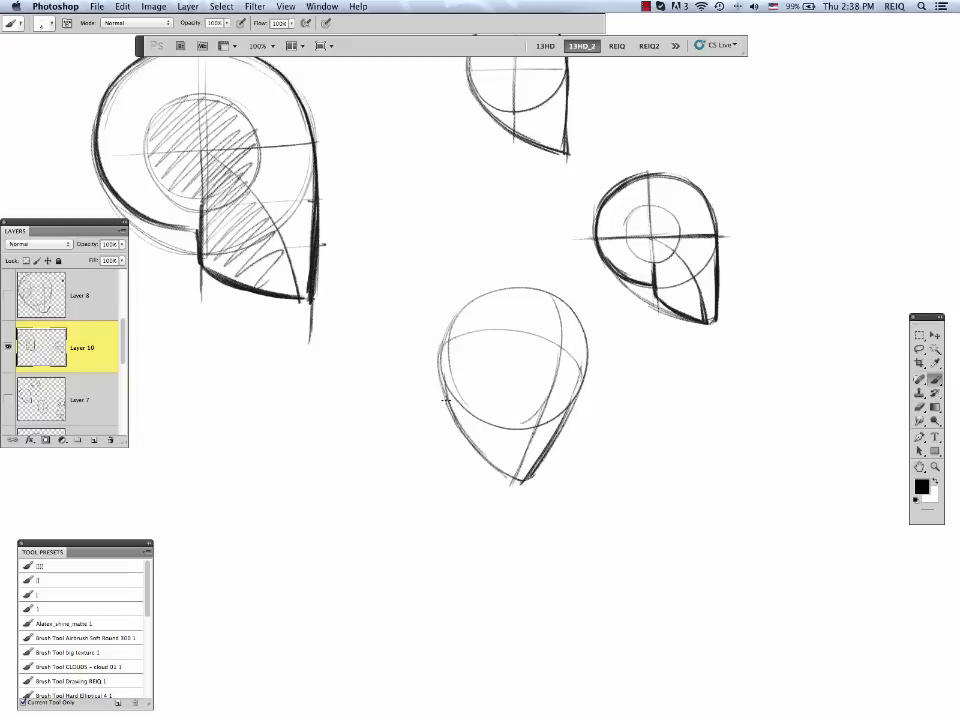
Cut the tilted head's side plane with a slanted line and reinforce the skull and jaw outline.
left_click_drag(447, 400, 472, 297)
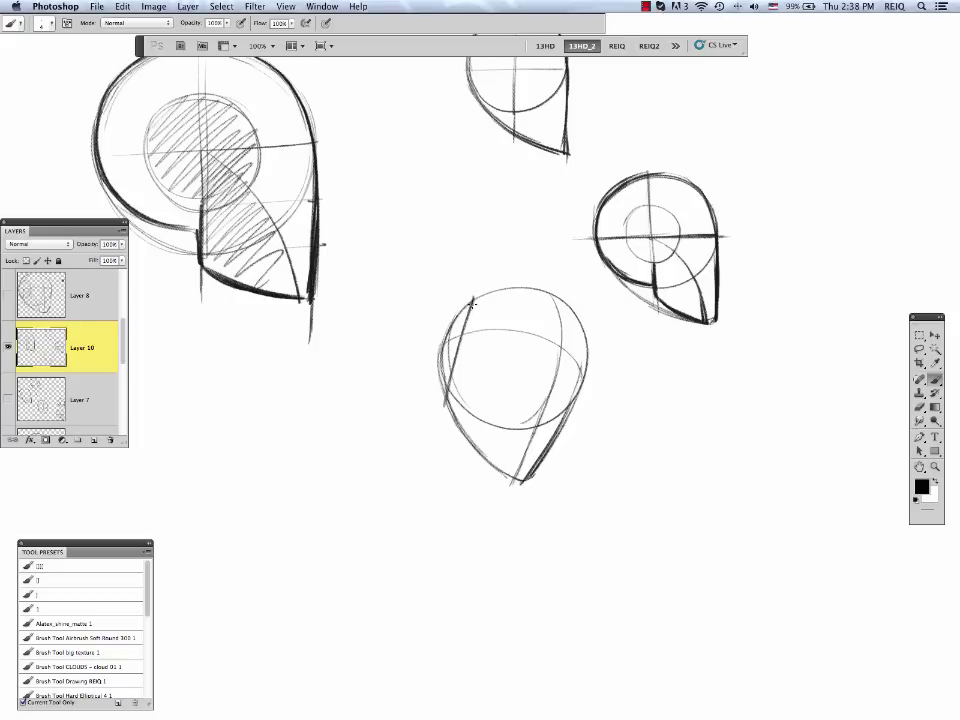
mouse_move(474, 292)
left_mouse_down()
mouse_move(506, 289)
mouse_move(550, 293)
left_mouse_up()
left_click_drag(586, 334, 531, 474)
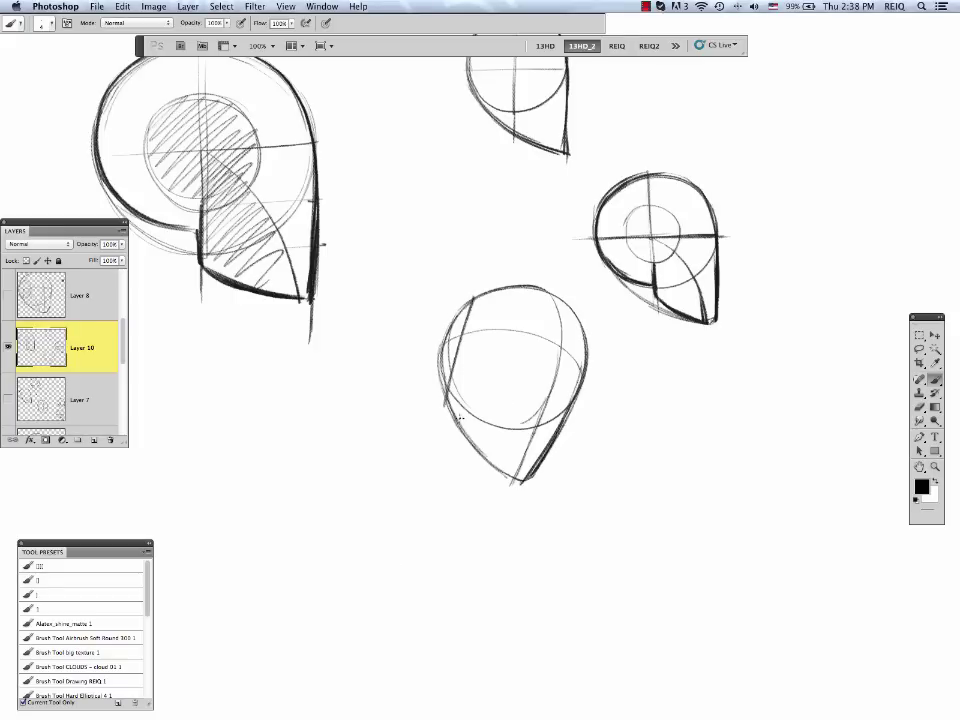
mouse_move(444, 399)
left_mouse_down()
mouse_move(467, 439)
mouse_move(519, 481)
left_mouse_up()
left_click_drag(448, 410, 492, 463)
left_click_drag(475, 290, 445, 405)
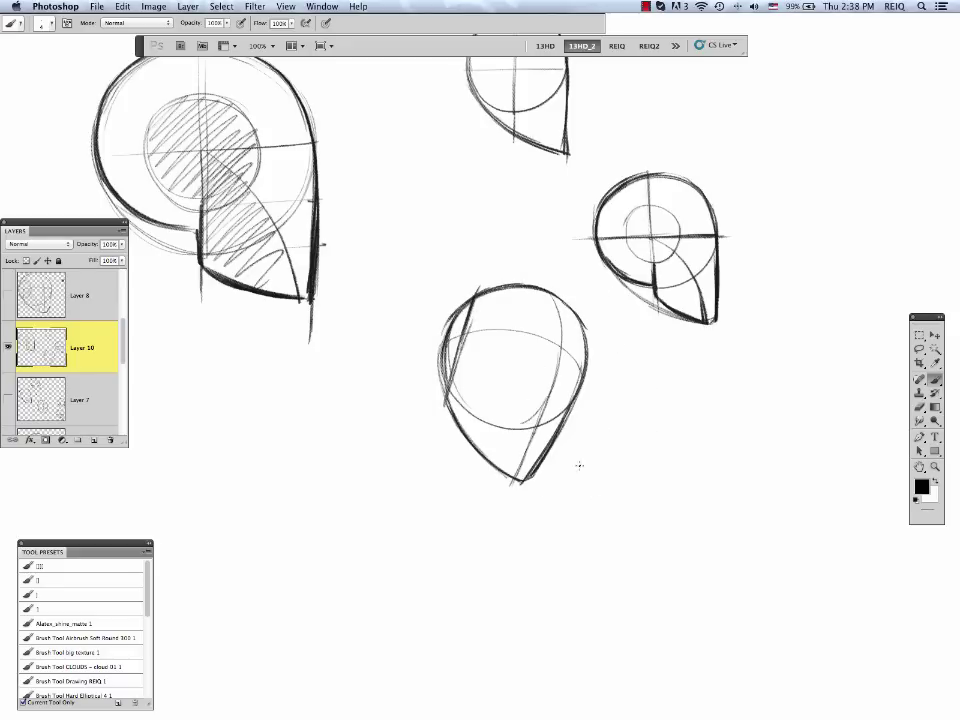
Sketch a small three-quarter head between the large and small profiles, with a sphere, face centre line and tapered jaw.
scroll(653, 499, "up", 3)
scroll(653, 499, "left", 1)
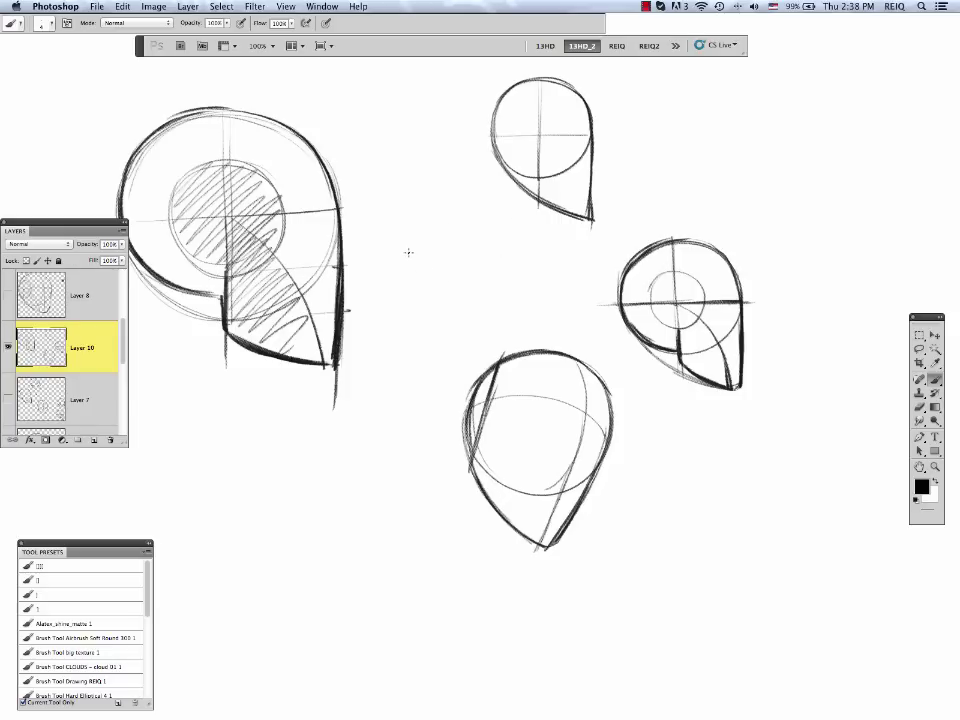
mouse_move(408, 229)
left_mouse_down()
mouse_move(451, 293)
mouse_move(491, 226)
mouse_move(419, 213)
mouse_move(429, 285)
mouse_move(496, 259)
mouse_move(430, 205)
mouse_move(478, 218)
mouse_move(471, 326)
left_mouse_up()
left_click_drag(409, 232, 455, 317)
left_click_drag(496, 229, 484, 312)
left_click_drag(493, 262, 468, 327)
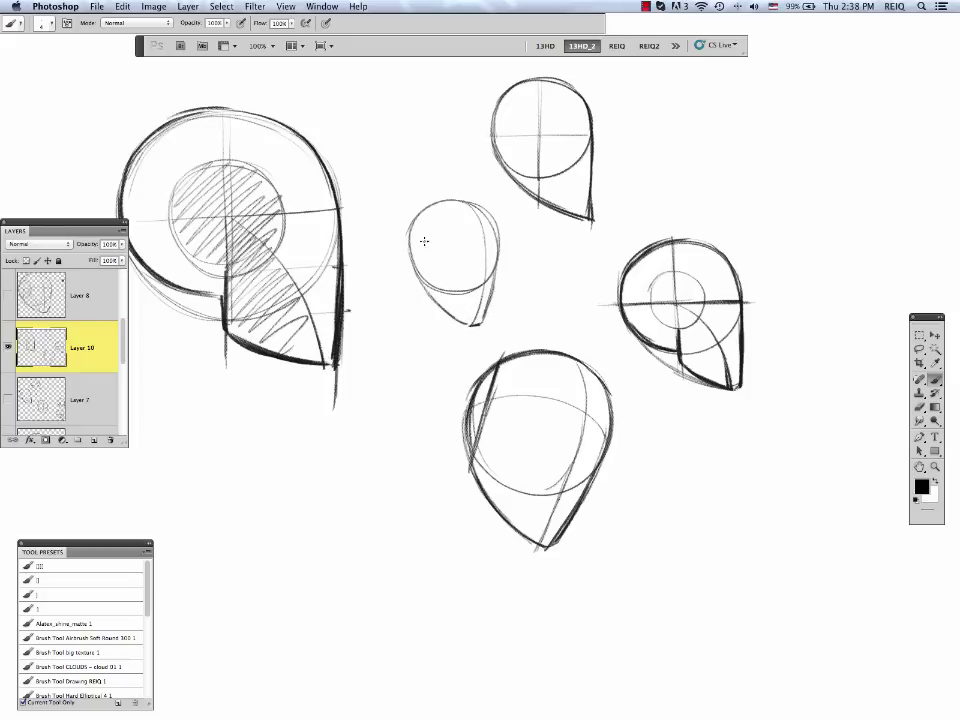
Add a side oval with crossed axes and a cheek curve to the small three-quarter head, and reinforce its face lines.
mouse_move(424, 232)
left_mouse_down()
mouse_move(422, 288)
mouse_move(439, 244)
left_mouse_up()
mouse_move(421, 249)
left_mouse_down()
mouse_move(445, 274)
mouse_move(427, 220)
mouse_move(454, 297)
mouse_move(423, 231)
mouse_move(431, 277)
mouse_move(441, 248)
mouse_move(434, 224)
mouse_move(408, 233)
mouse_move(413, 268)
mouse_move(409, 233)
mouse_move(428, 208)
left_mouse_up()
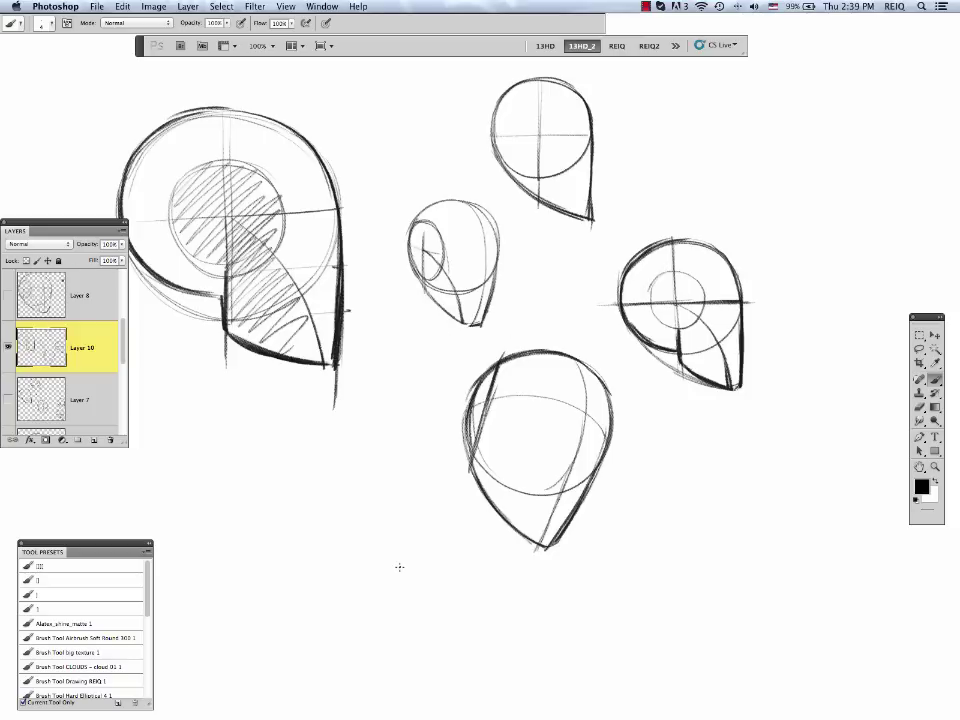
left_click_drag(497, 236, 482, 323)
left_click_drag(484, 213, 486, 307)
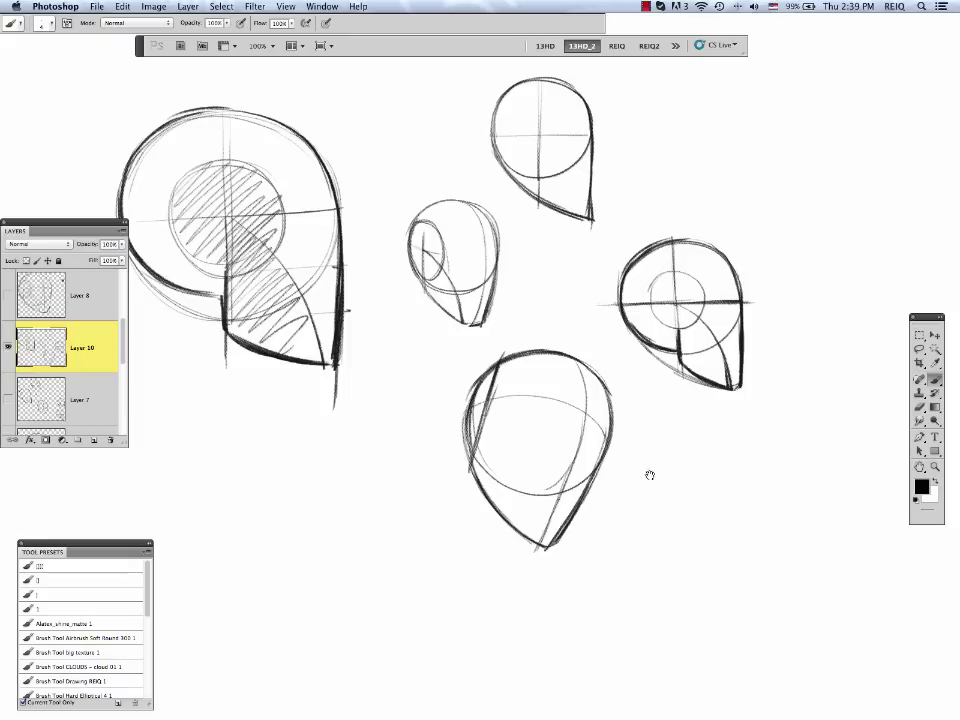
Draw an ear behind the small upper profile's axis and project guide lines from its top and base to place the nose.
scroll(646, 480, "up", 3)
mouse_move(635, 504)
left_mouse_down()
mouse_move(571, 486)
mouse_move(602, 492)
left_mouse_up()
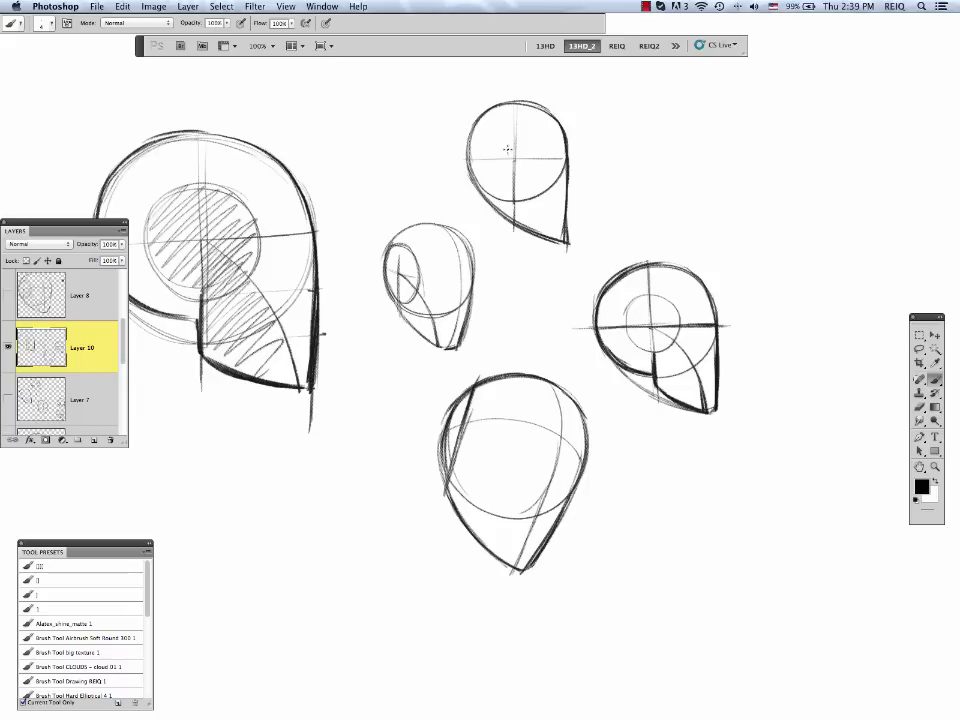
mouse_move(513, 159)
left_mouse_down()
mouse_move(503, 152)
mouse_move(497, 162)
mouse_move(508, 161)
mouse_move(514, 185)
mouse_move(499, 154)
left_mouse_up()
left_click_drag(517, 153, 580, 155)
left_click_drag(510, 184, 582, 186)
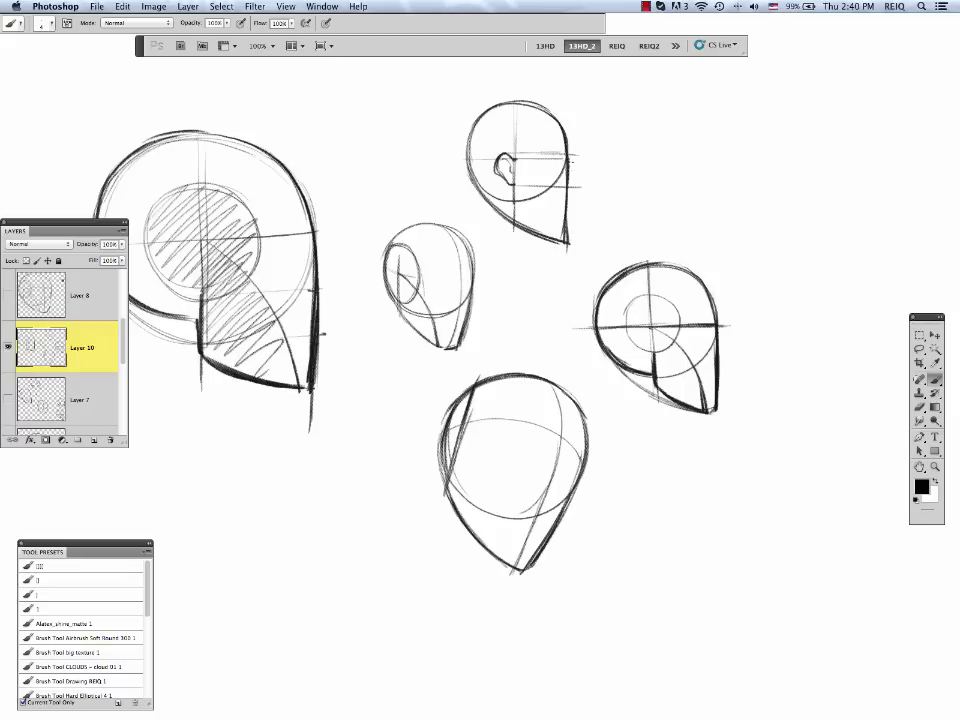
left_click_drag(568, 160, 577, 188)
mouse_move(649, 328)
left_mouse_down()
mouse_move(641, 322)
mouse_move(630, 343)
mouse_move(653, 354)
mouse_move(642, 322)
mouse_move(635, 338)
mouse_move(650, 327)
mouse_move(692, 357)
mouse_move(723, 357)
left_mouse_up()
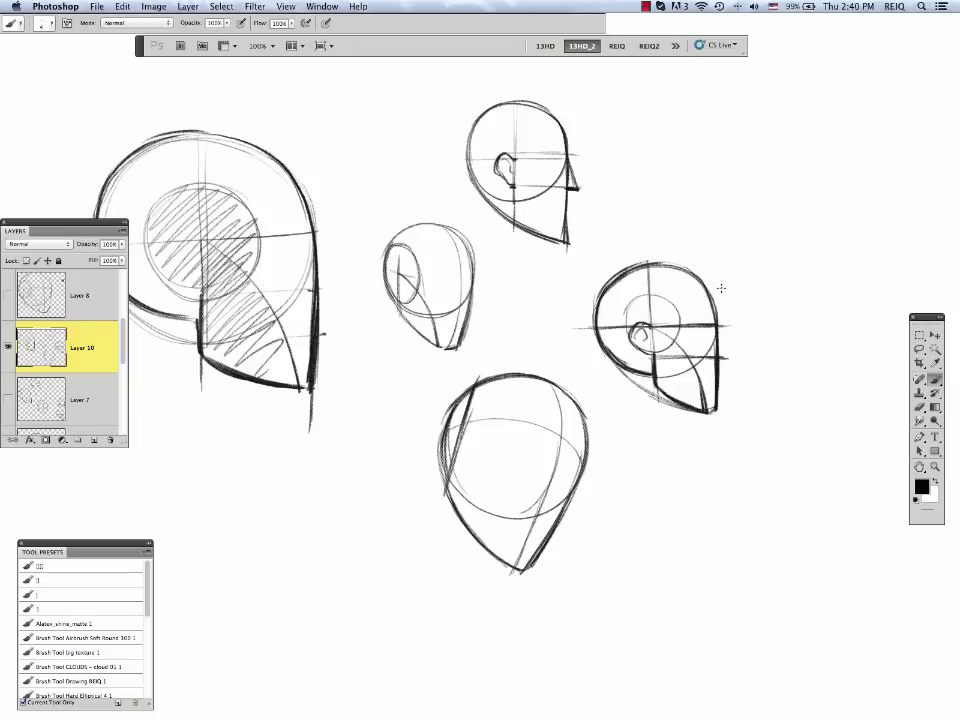
key("super+alt+z")
key("super+alt+z")
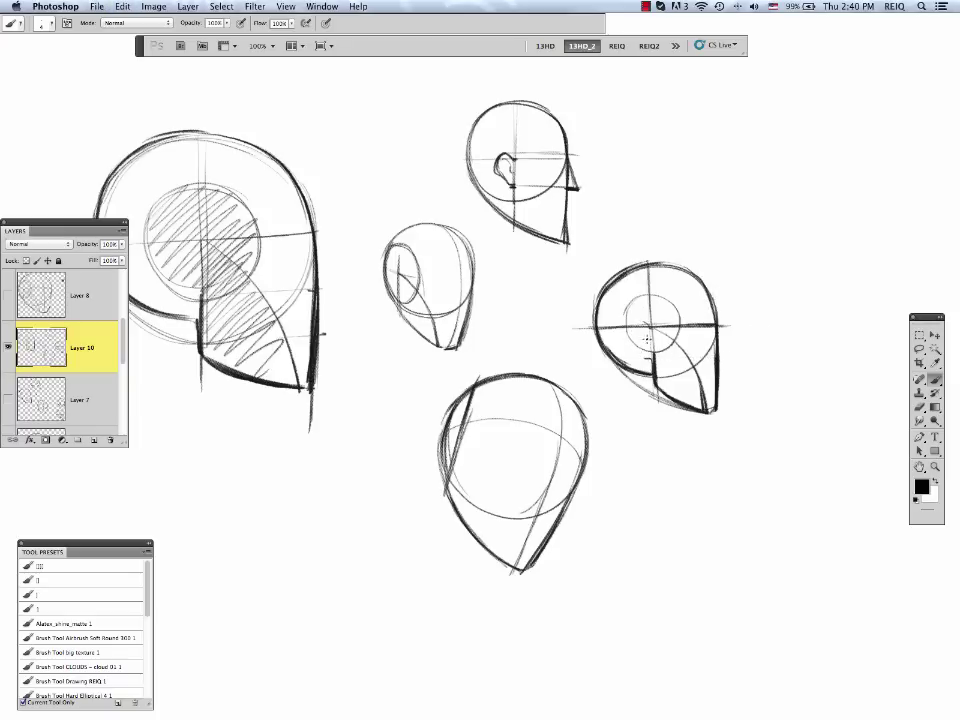
Draw an ear on the third profile and a guide line from its base, with a nose wedge below the brow.
mouse_move(649, 339)
left_mouse_down()
mouse_move(646, 327)
mouse_move(630, 346)
mouse_move(650, 358)
mouse_move(649, 330)
mouse_move(706, 360)
mouse_move(733, 361)
left_mouse_up()
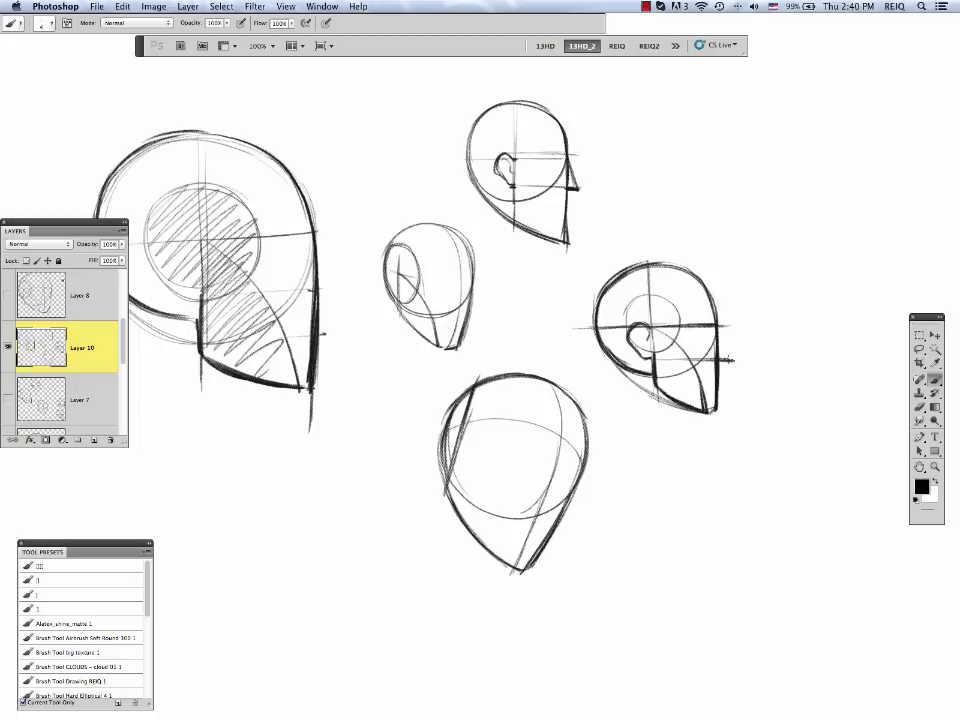
left_click_drag(666, 360, 730, 361)
left_click_drag(718, 328, 731, 358)
Sketch a larger three-quarter head above the third profile, with a sphere, side oval, face centre line and jaw planes.
mouse_move(694, 417)
left_mouse_down()
mouse_move(733, 431)
mouse_move(778, 484)
left_mouse_up()
mouse_move(669, 338)
left_mouse_down()
mouse_move(780, 349)
mouse_move(701, 296)
mouse_move(594, 360)
mouse_move(595, 396)
mouse_move(557, 422)
left_mouse_up()
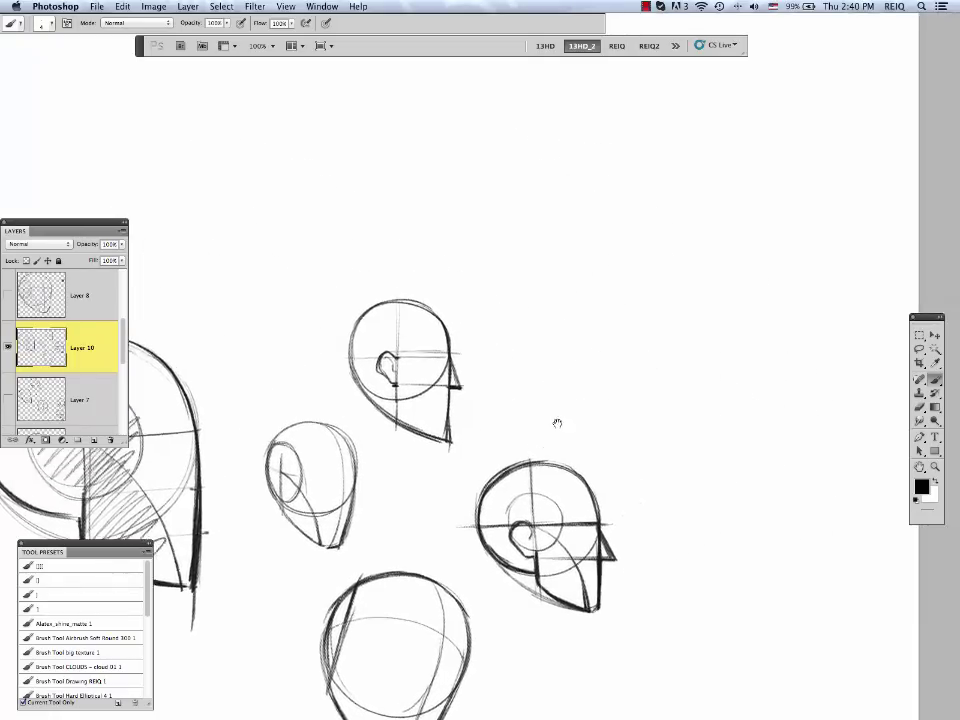
mouse_move(533, 227)
left_mouse_down()
mouse_move(580, 341)
mouse_move(655, 338)
mouse_move(697, 257)
mouse_move(535, 207)
left_mouse_up()
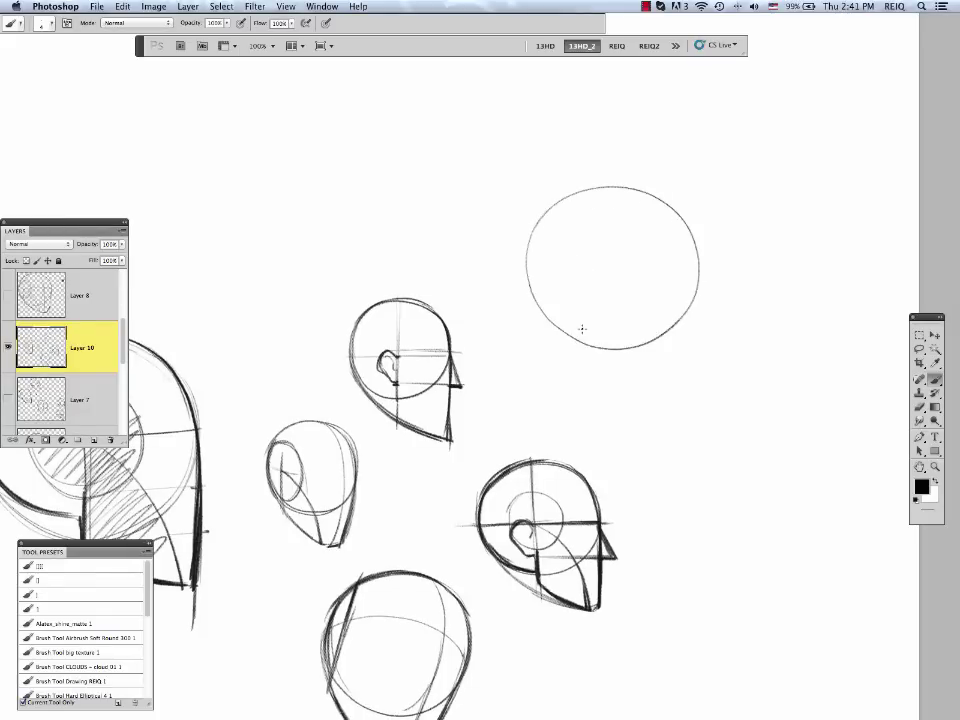
left_click_drag(638, 192, 650, 231)
mouse_move(541, 304)
left_mouse_down()
mouse_move(569, 201)
mouse_move(642, 326)
mouse_move(614, 410)
left_mouse_up()
mouse_move(564, 197)
left_mouse_down()
mouse_move(585, 260)
mouse_move(564, 366)
mouse_move(611, 422)
left_mouse_up()
mouse_move(692, 302)
left_mouse_down()
mouse_move(648, 413)
mouse_move(583, 404)
left_mouse_up()
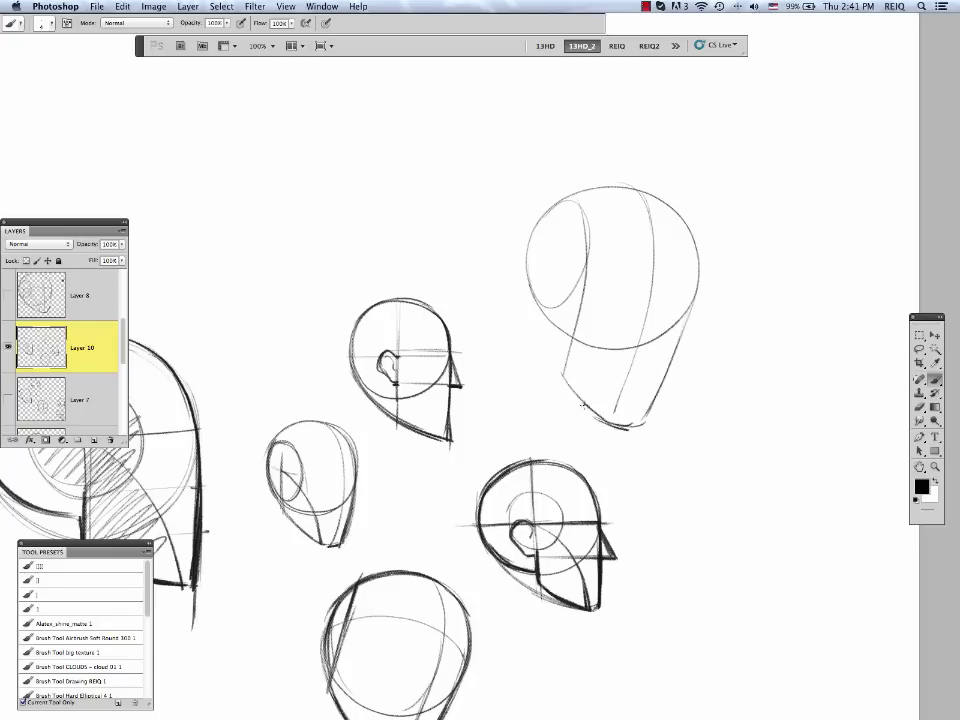
Draw the side oval's axes and an ear on the new three-quarter head, and carry the brow line across the face.
left_click_drag(565, 213, 545, 294)
left_click_drag(541, 254, 589, 286)
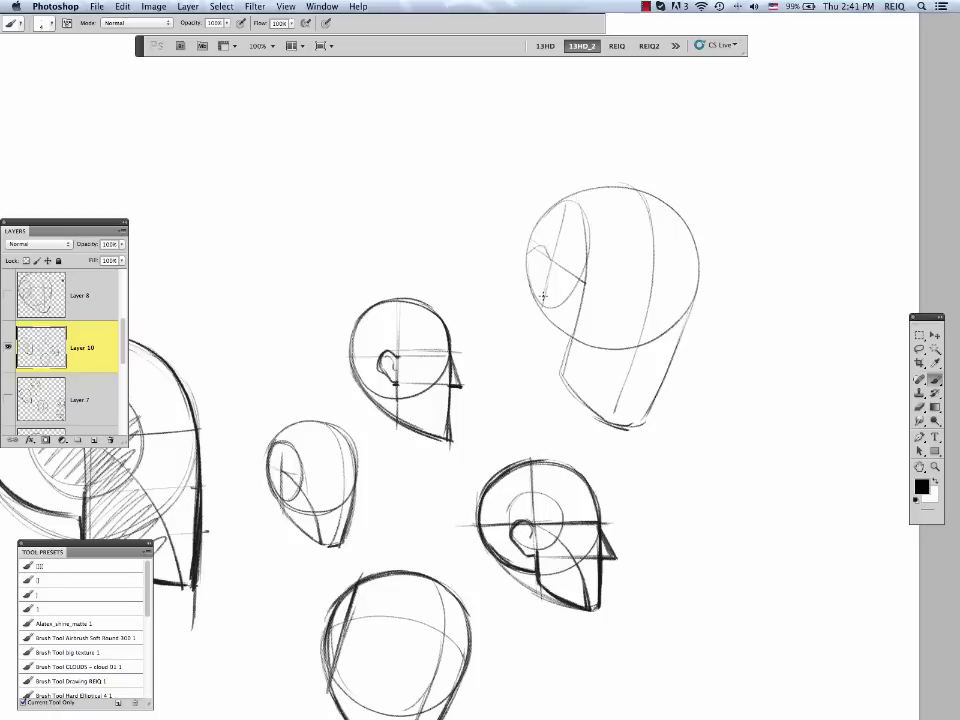
mouse_move(543, 277)
left_mouse_down()
mouse_move(540, 246)
mouse_move(551, 266)
mouse_move(587, 285)
mouse_move(700, 297)
left_mouse_up()
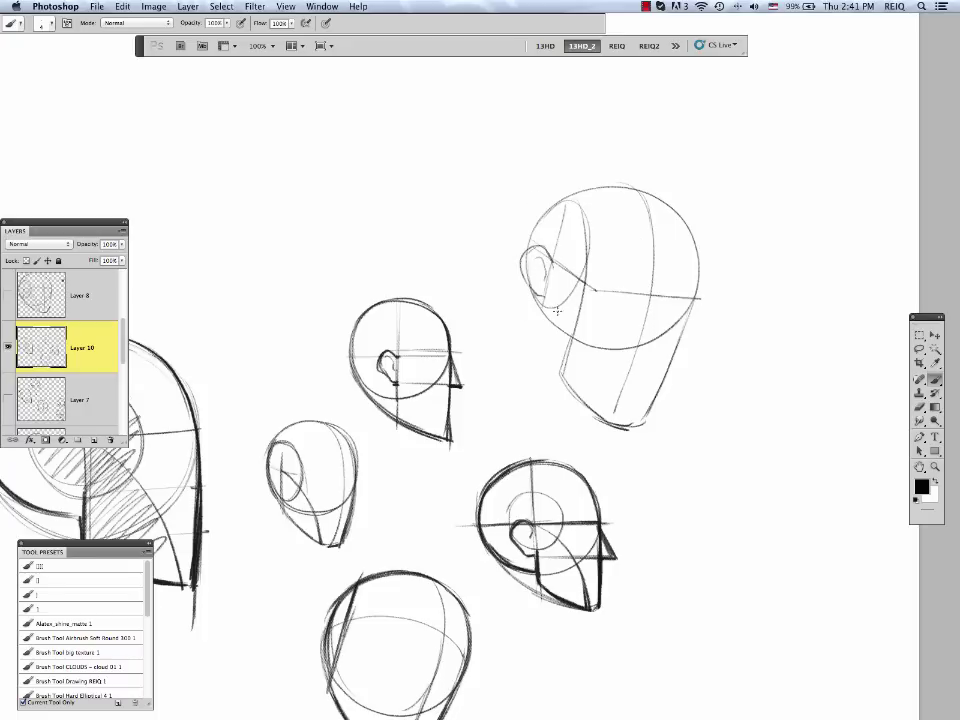
Project the nose base line across the three-quarter head, draw the nose wedge and reinforce the brow line.
left_click_drag(575, 337, 685, 349)
mouse_move(667, 297)
left_mouse_down()
mouse_move(648, 349)
mouse_move(638, 354)
mouse_move(651, 306)
mouse_move(674, 296)
mouse_move(649, 355)
left_mouse_up()
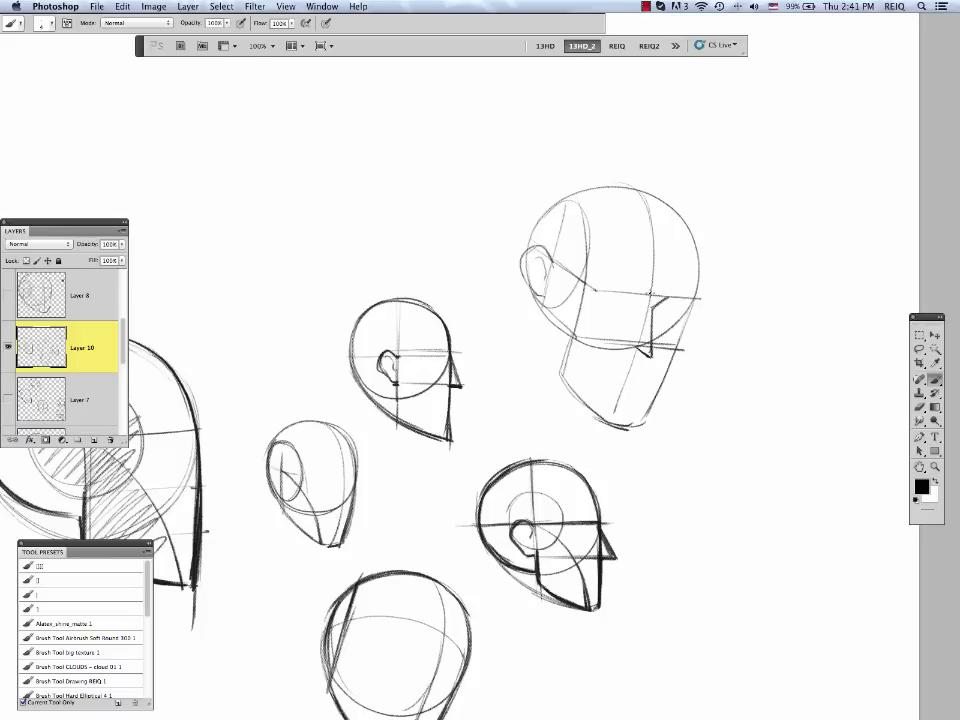
mouse_move(652, 294)
left_mouse_down()
mouse_move(640, 301)
mouse_move(698, 300)
left_mouse_up()
mouse_move(663, 362)
left_mouse_down()
mouse_move(726, 349)
mouse_move(699, 403)
mouse_move(658, 407)
mouse_move(577, 343)
left_mouse_up()
Draw two eye circles with pupils, spaced by a third circle of eye width, in the empty area above the heads.
left_click_drag(786, 578, 701, 358)
left_click_drag(667, 156, 706, 369)
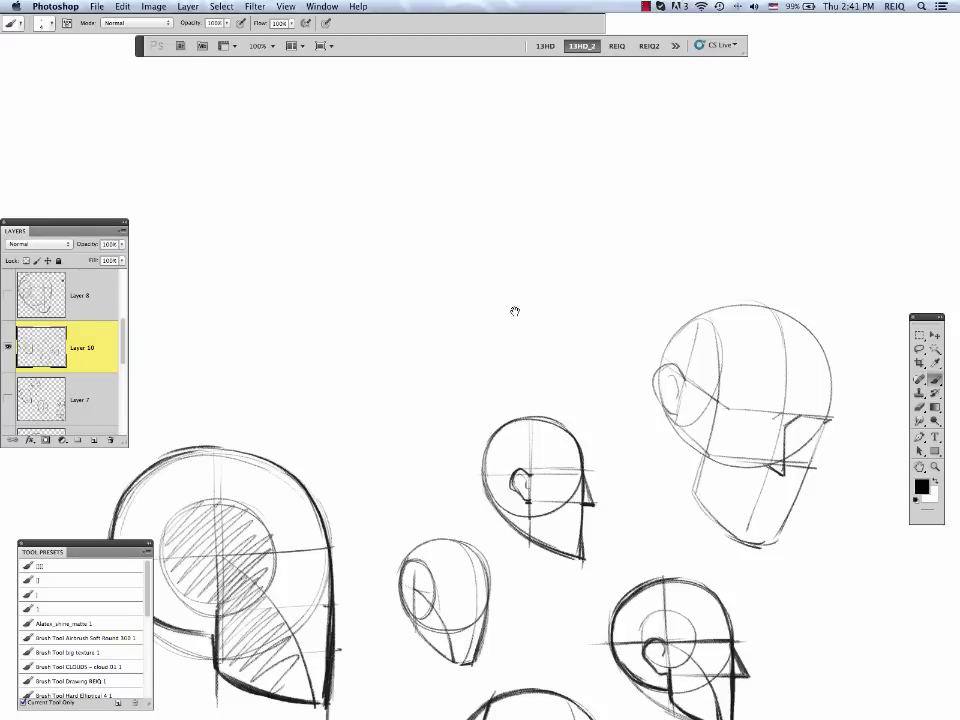
mouse_move(514, 317)
left_mouse_down()
mouse_move(527, 422)
mouse_move(512, 467)
left_mouse_up()
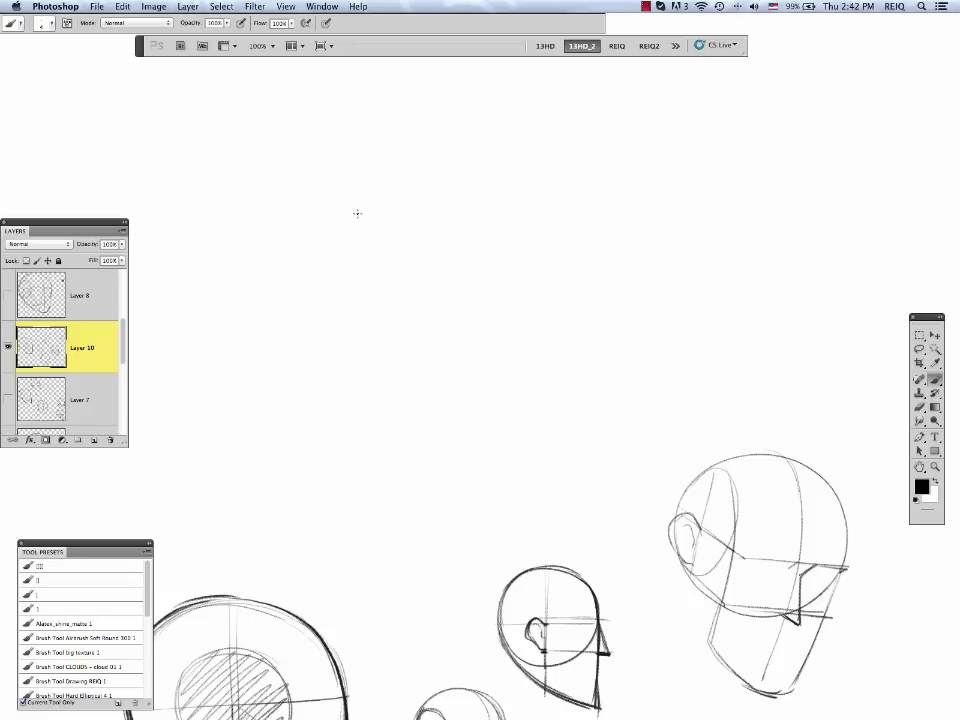
mouse_move(356, 212)
left_mouse_down()
mouse_move(388, 233)
mouse_move(407, 219)
mouse_move(402, 198)
mouse_move(367, 190)
mouse_move(355, 208)
mouse_move(444, 231)
mouse_move(462, 210)
mouse_move(439, 187)
mouse_move(412, 197)
mouse_move(463, 197)
mouse_move(473, 222)
mouse_move(501, 224)
mouse_move(526, 203)
mouse_move(507, 177)
mouse_move(468, 188)
mouse_move(465, 213)
mouse_move(464, 203)
mouse_move(497, 206)
left_mouse_up()
key("super+z")
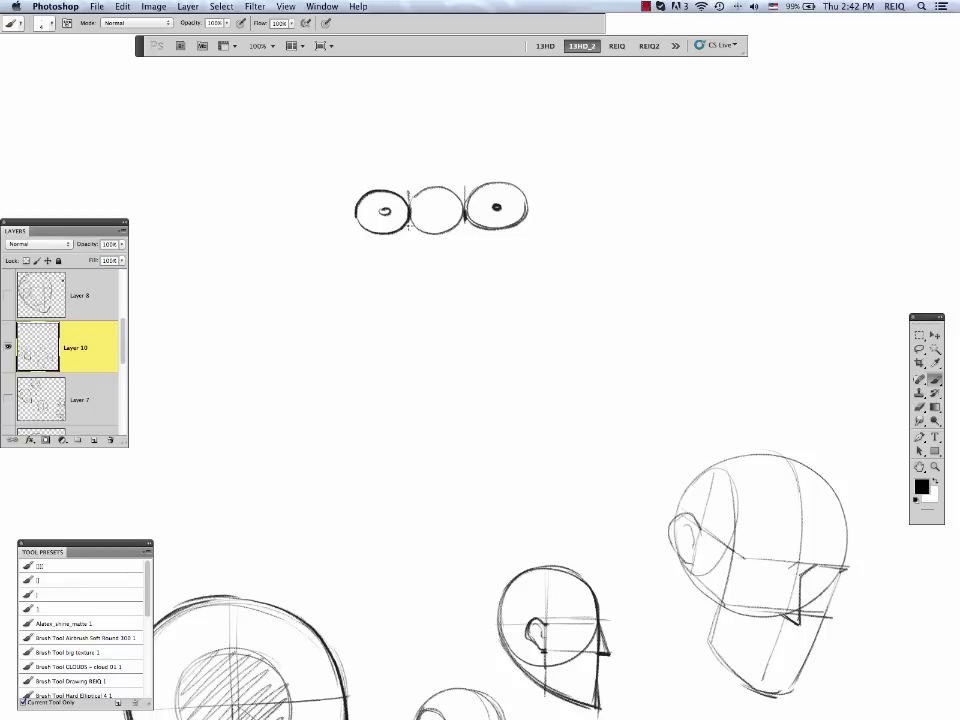
Drop vertical guides from the inner eye corners, mark the nose width between them and fill in the pupils.
left_click_drag(408, 228, 414, 315)
mouse_move(464, 228)
left_mouse_down()
mouse_move(469, 320)
mouse_move(414, 304)
mouse_move(466, 305)
mouse_move(415, 306)
left_mouse_up()
left_click_drag(384, 211, 385, 212)
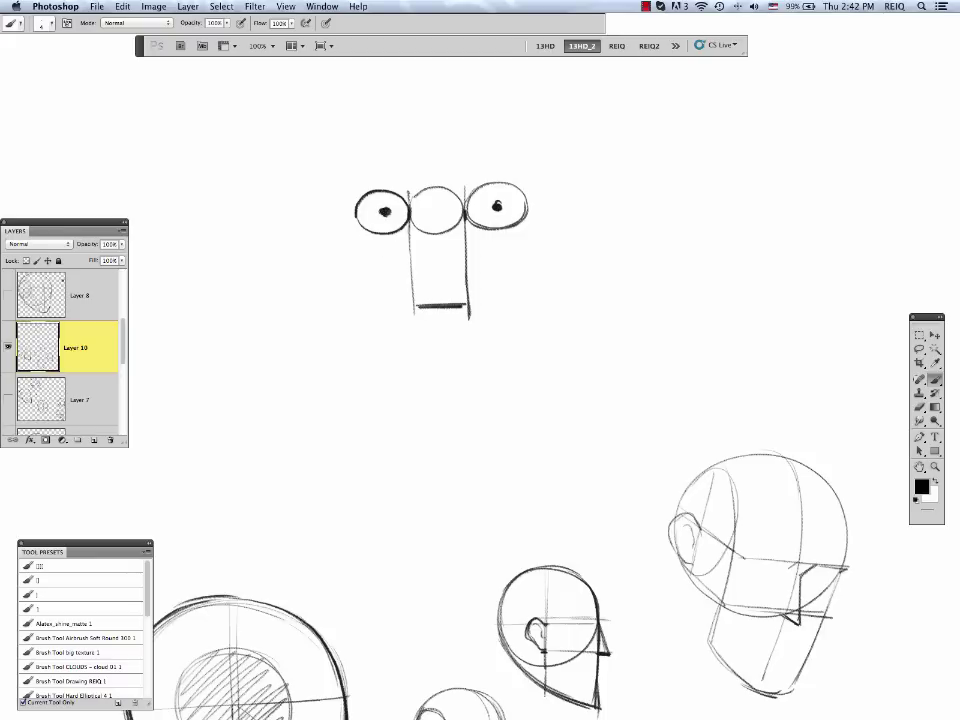
Drop vertical guides from both pupils and draw the mouth line between them.
left_click_drag(385, 212, 392, 357)
left_click_drag(497, 207, 501, 367)
left_click_drag(393, 342, 497, 343)
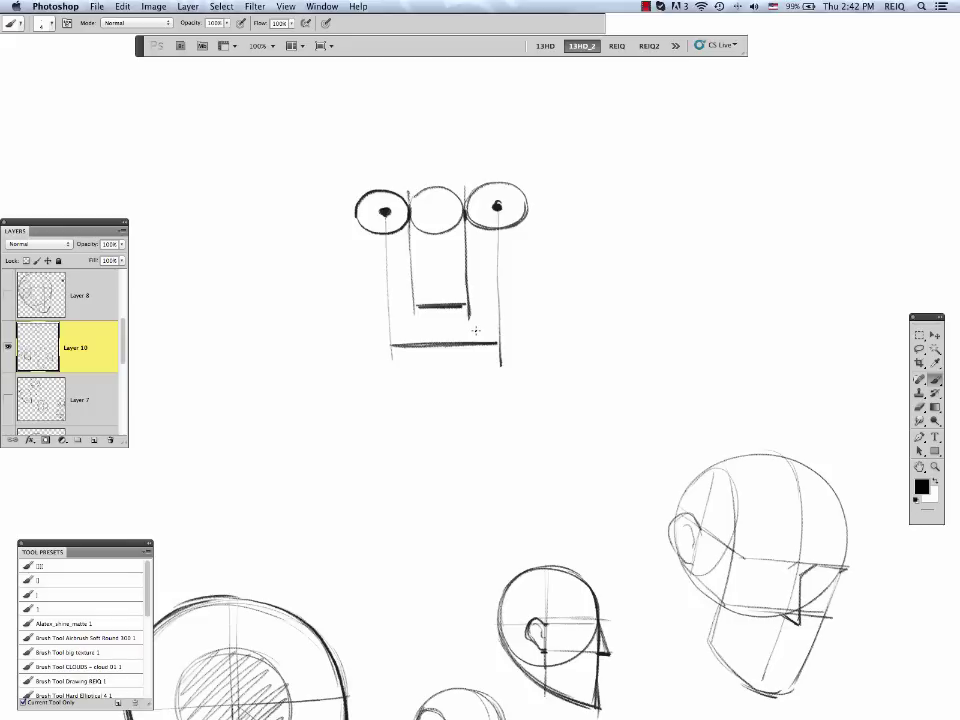
Darken the nose-width guides and the first pupil-to-mouth guide in the eye, nose and mouth diagram.
left_click_drag(411, 228, 413, 305)
left_click_drag(465, 200, 470, 304)
left_click_drag(412, 224, 415, 308)
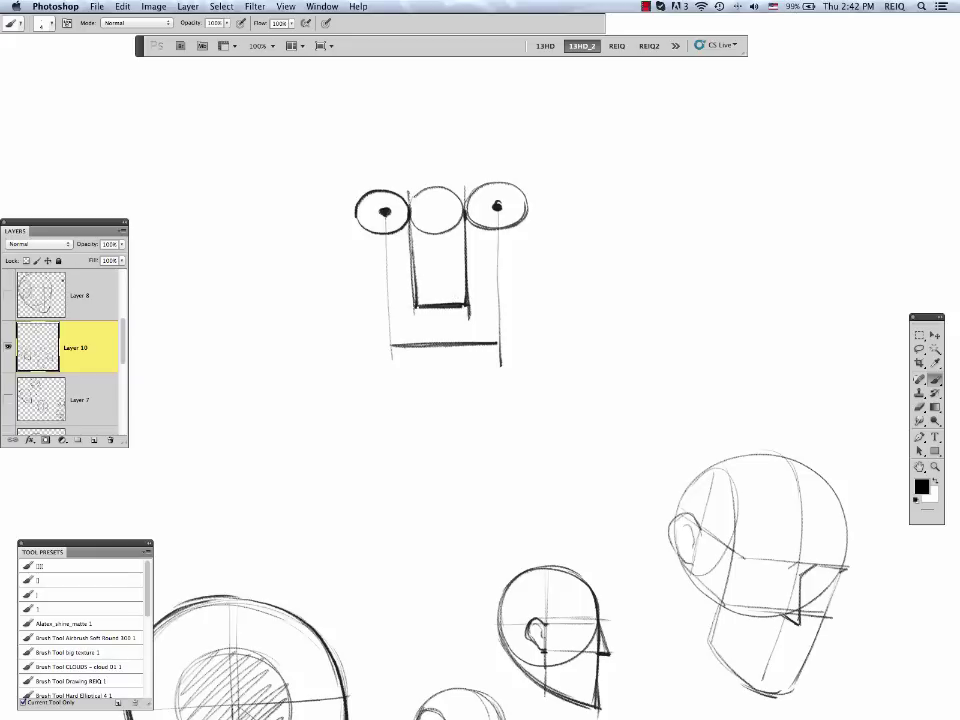
mouse_move(466, 219)
left_mouse_down()
mouse_move(467, 285)
mouse_move(498, 348)
left_mouse_up()
left_click_drag(389, 222, 390, 346)
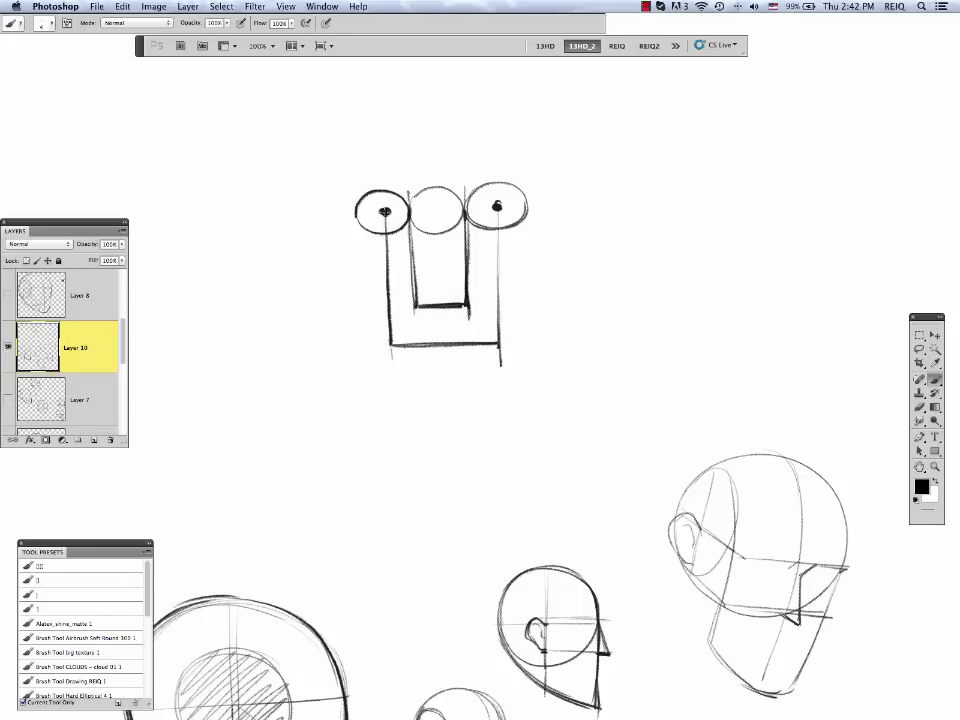
Draw iris circles around both pupils and shade a small lower-lip triangle beneath the mouth line.
left_click_drag(490, 200, 491, 199)
left_click_drag(376, 208, 377, 208)
left_click_drag(397, 345, 472, 345)
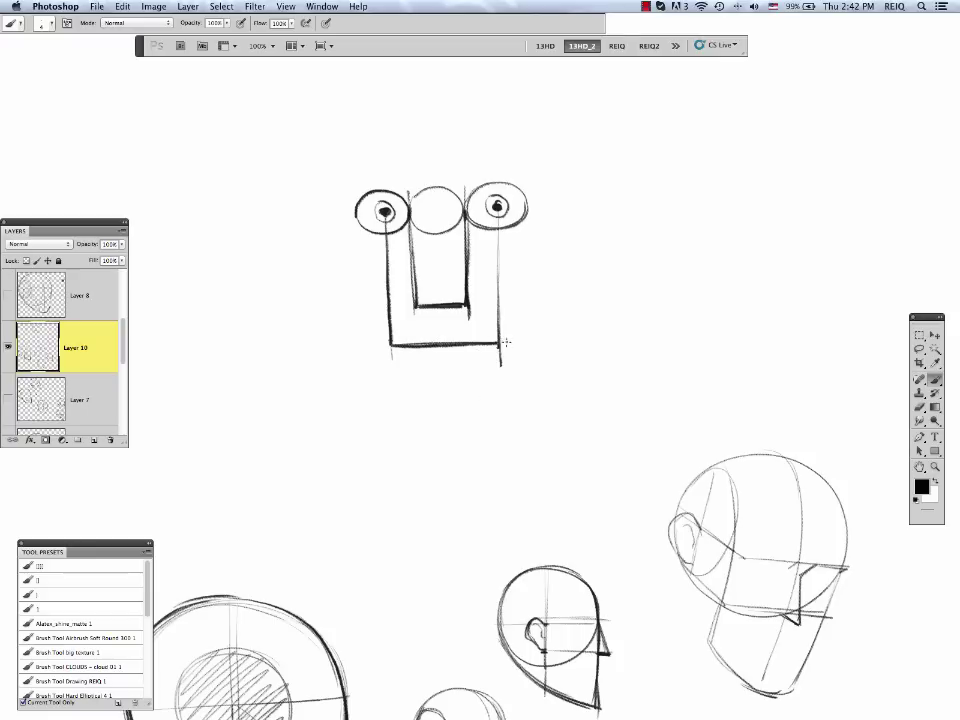
left_click_drag(506, 343, 529, 341)
key("ctrl+z")
mouse_move(436, 358)
left_mouse_down()
mouse_move(446, 358)
mouse_move(424, 361)
left_mouse_up()
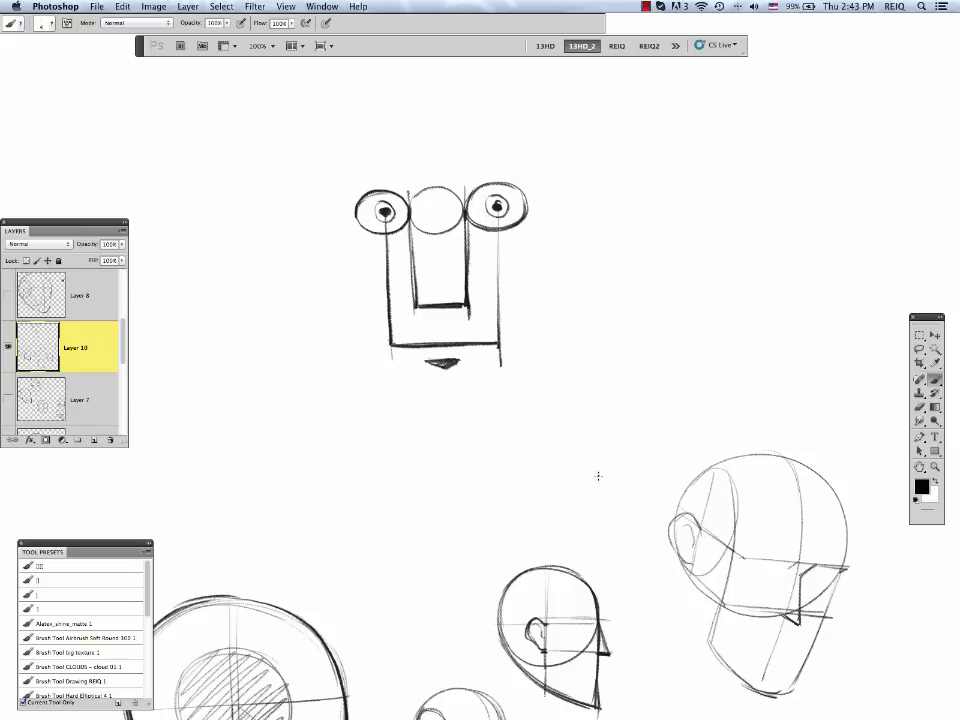
Draw two level eye dashes and a centred mouth dash below them in the empty area beside the eye diagram.
left_click_drag(610, 396, 475, 412)
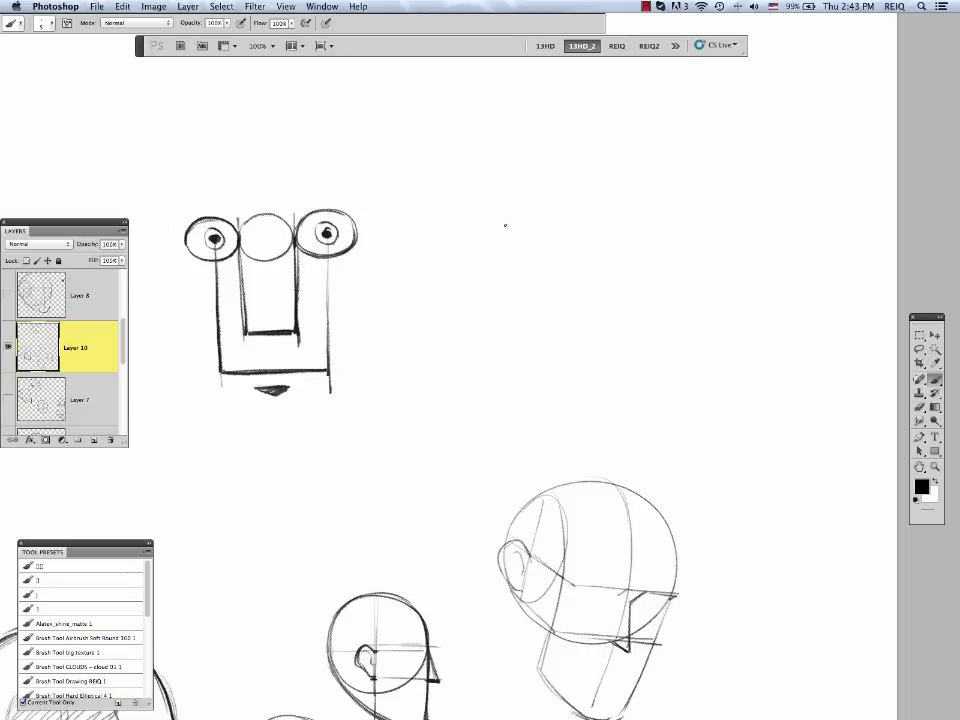
left_click_drag(499, 227, 548, 227)
left_click_drag(621, 227, 674, 227)
left_click_drag(564, 318, 606, 319)
key("super+z")
left_click_drag(563, 343, 621, 342)
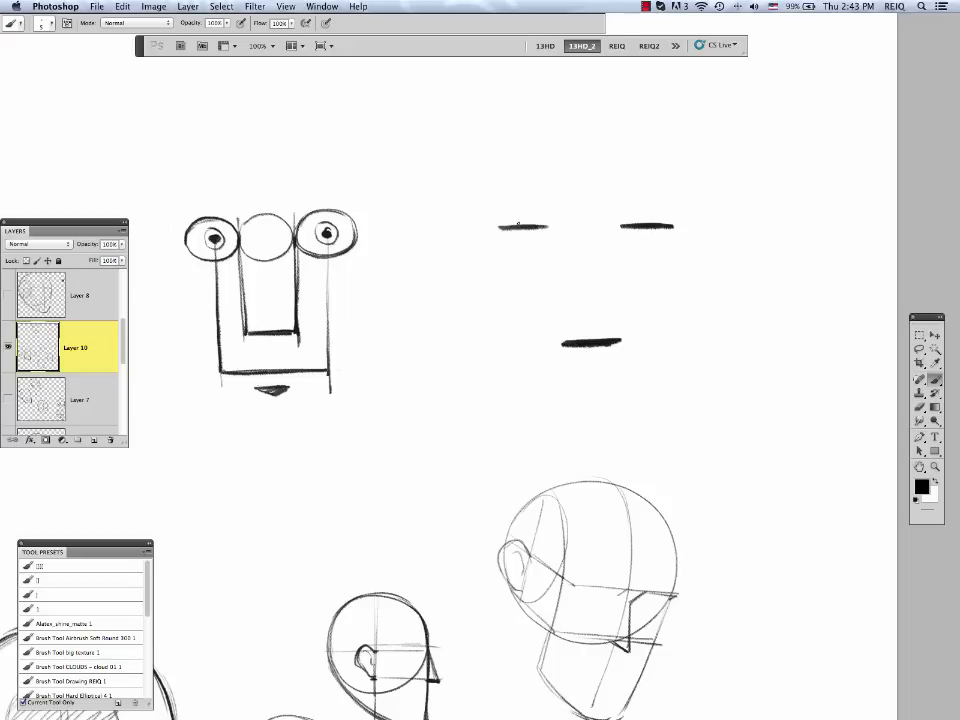
left_click_drag(497, 227, 545, 227)
Connect the eye and mouth dashes into an inverted triangle with a line across the top and a vertical centre line.
left_click_drag(652, 229, 593, 340)
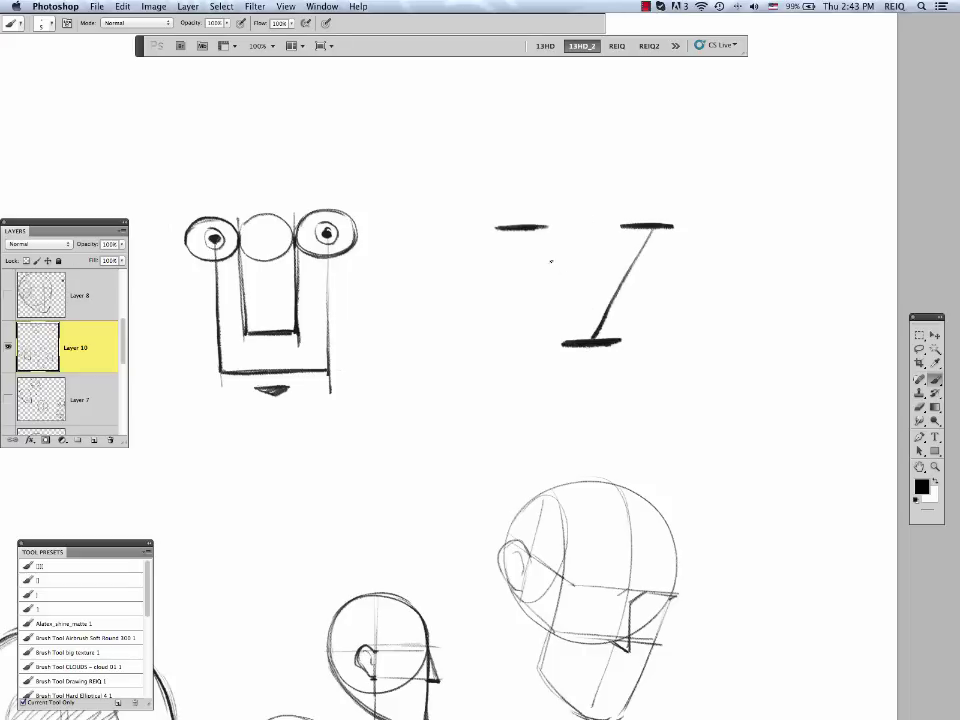
left_click_drag(529, 251, 587, 338)
mouse_move(532, 227)
left_mouse_down()
mouse_move(622, 226)
mouse_move(586, 357)
left_mouse_up()
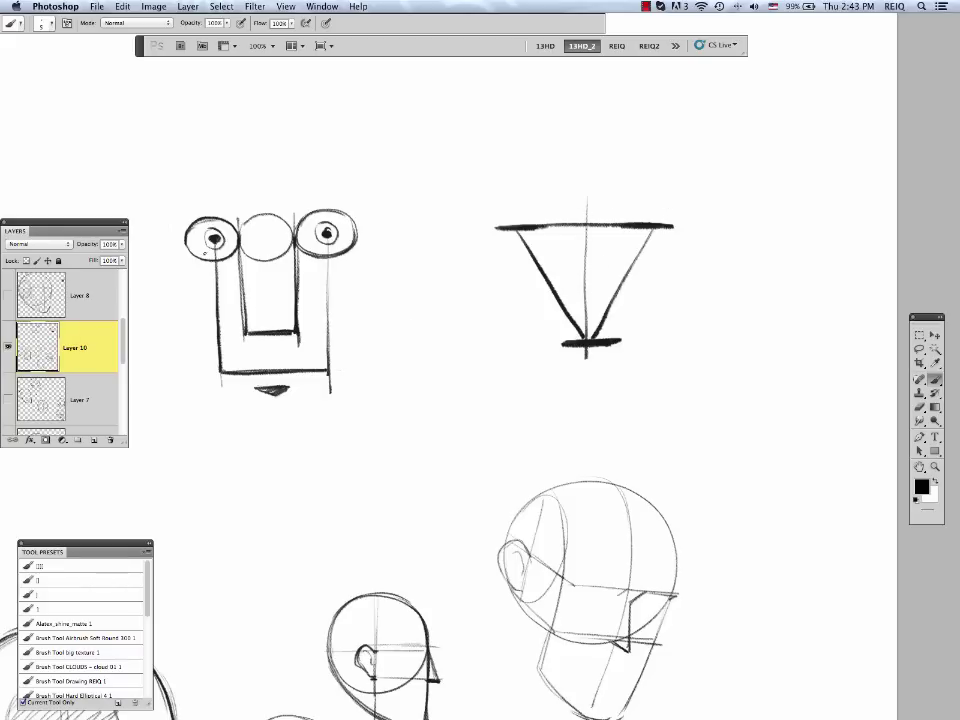
Add a nose line, two small circles under the eye dashes and a lower-lip mark to the inverted triangle.
mouse_move(213, 240)
left_mouse_down()
mouse_move(265, 386)
mouse_move(326, 233)
mouse_move(211, 241)
left_mouse_up()
key("super+z")
left_click_drag(541, 292, 623, 291)
left_click_drag(518, 240, 535, 231)
left_click_drag(648, 229, 646, 231)
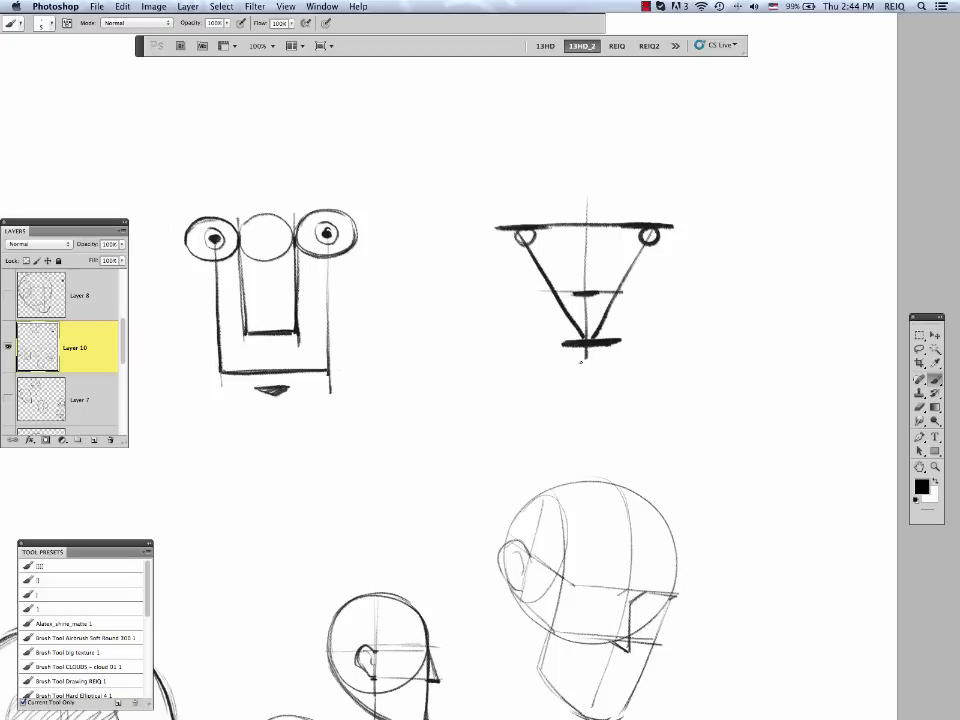
left_click_drag(577, 358, 601, 357)
Place the eye and mouth dashes on the large three-quarter head and connect them with triangle lines.
left_click_drag(652, 490, 636, 326)
left_click_drag(574, 407, 500, 224)
scroll(556, 424, "down", 2)
scroll(580, 440, "right", 4)
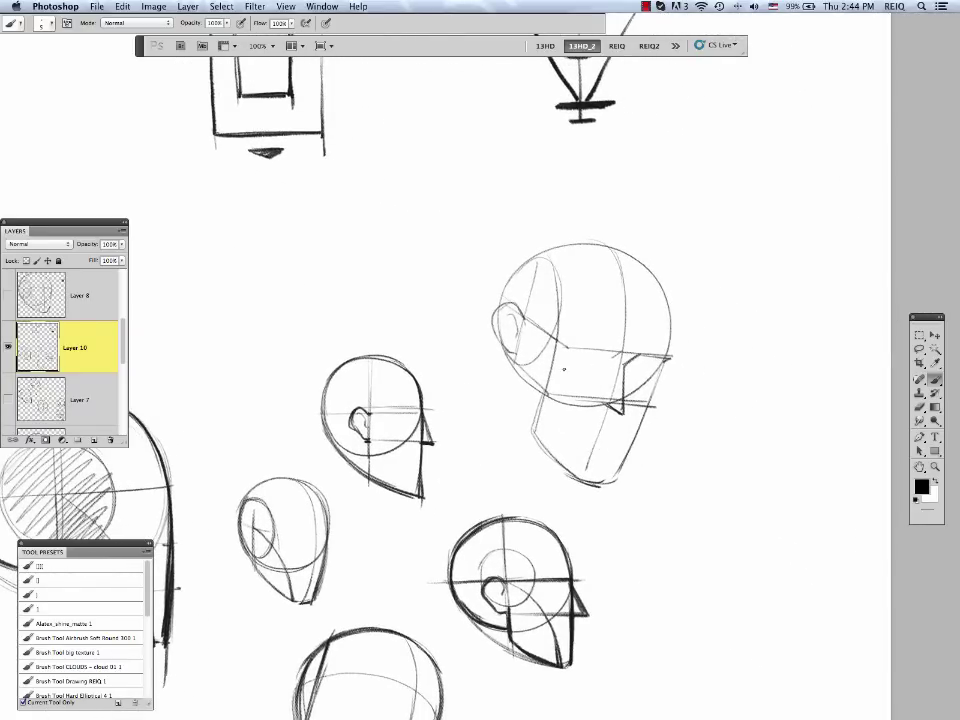
left_click_drag(570, 362, 656, 372)
left_click_drag(612, 418, 598, 446)
mouse_move(583, 366)
left_mouse_down()
mouse_move(597, 442)
mouse_move(613, 444)
left_mouse_up()
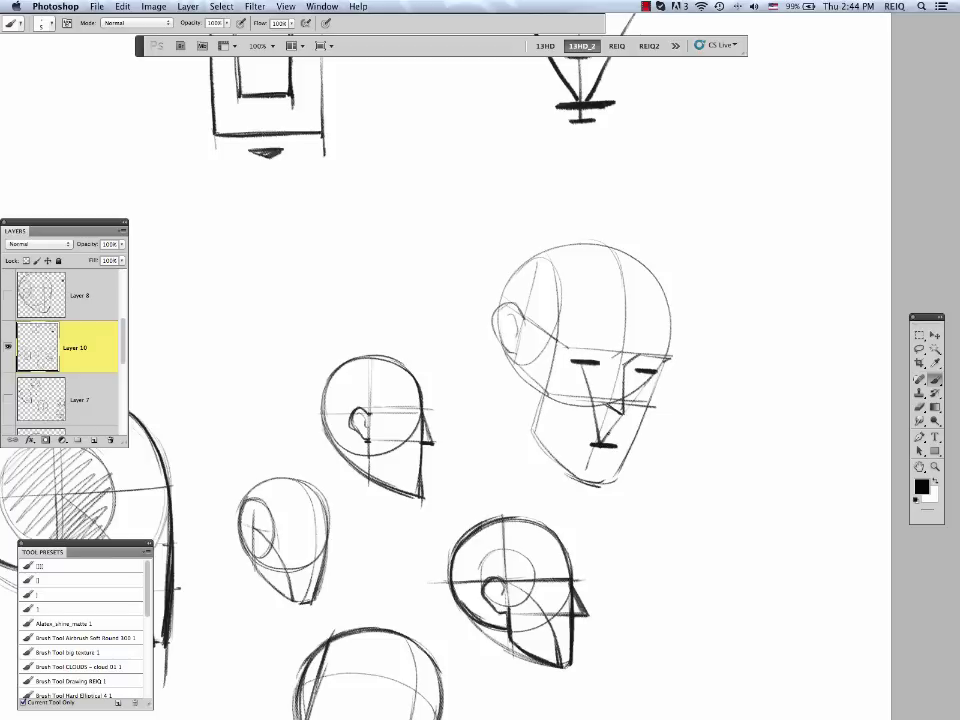
left_click_drag(638, 390, 606, 442)
Thicken the eye dashes on the three-quarter head and add a lower-lip mark under the mouth.
left_click_drag(572, 363, 601, 364)
left_click_drag(637, 372, 659, 374)
left_click_drag(568, 360, 596, 361)
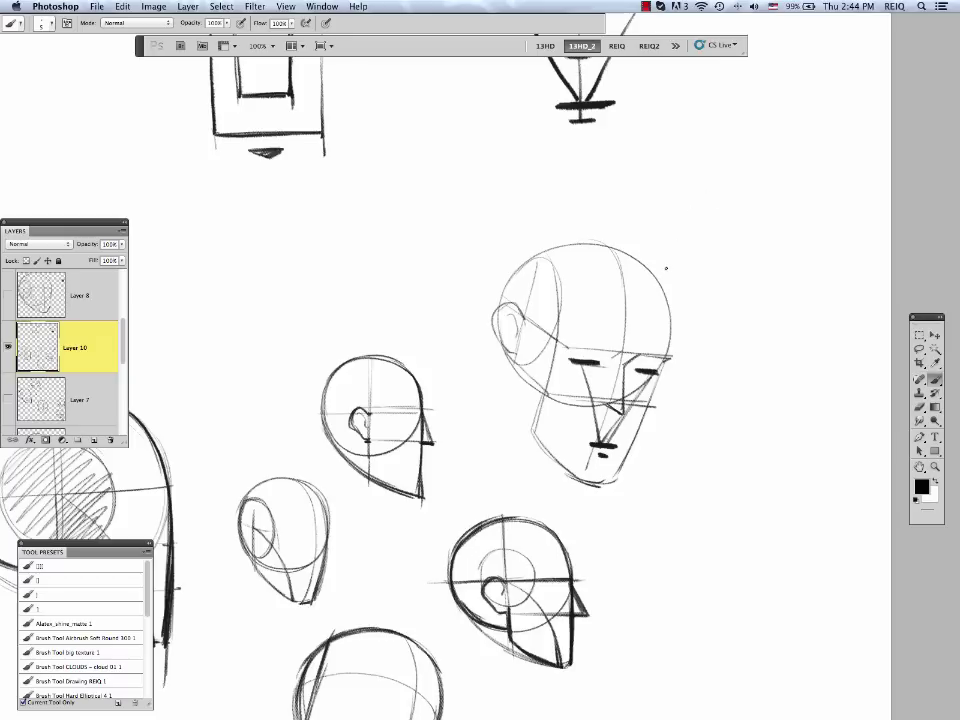
Mark the inner eye ends on the inverted triangle and retrace the nose-width guides in the eye diagram.
scroll(678, 274, "up", 5)
scroll(688, 456, "down", 4)
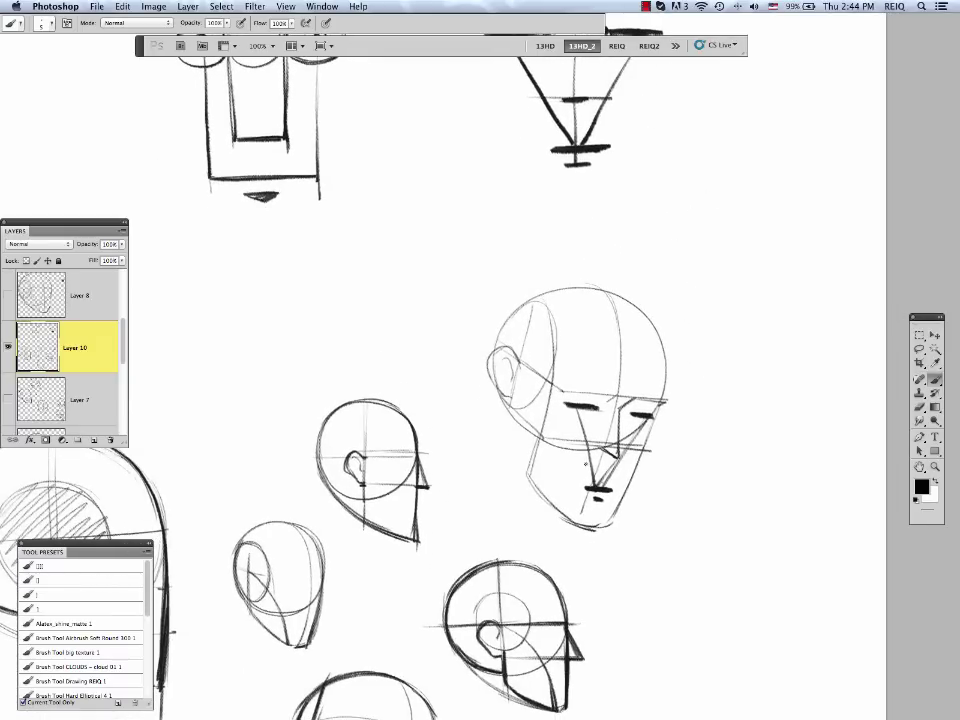
scroll(629, 395, "up", 2)
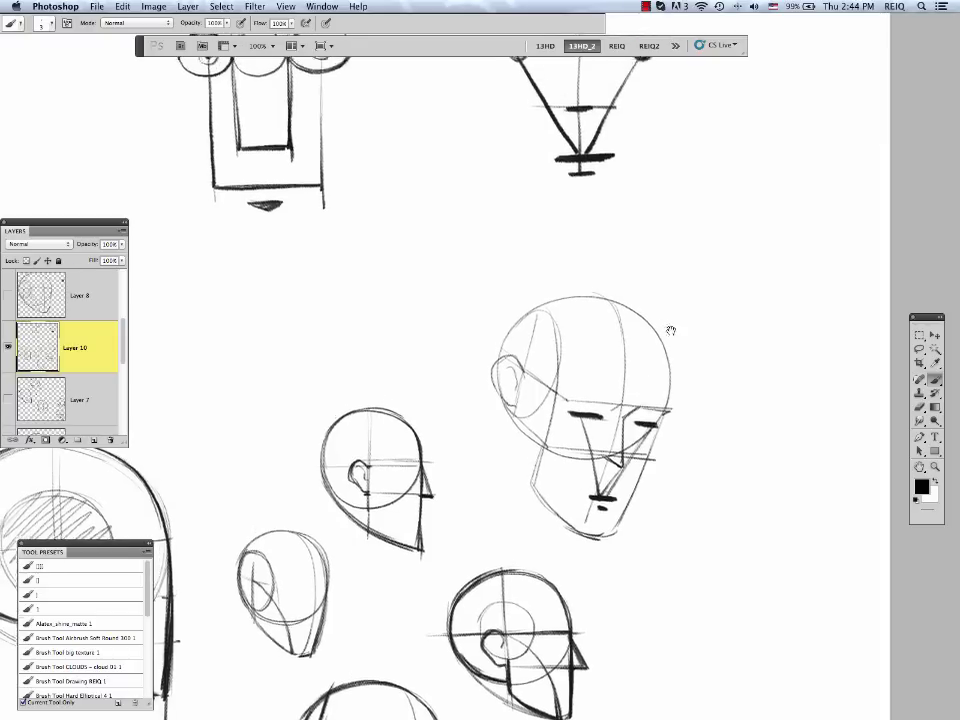
scroll(615, 355, "up", 5)
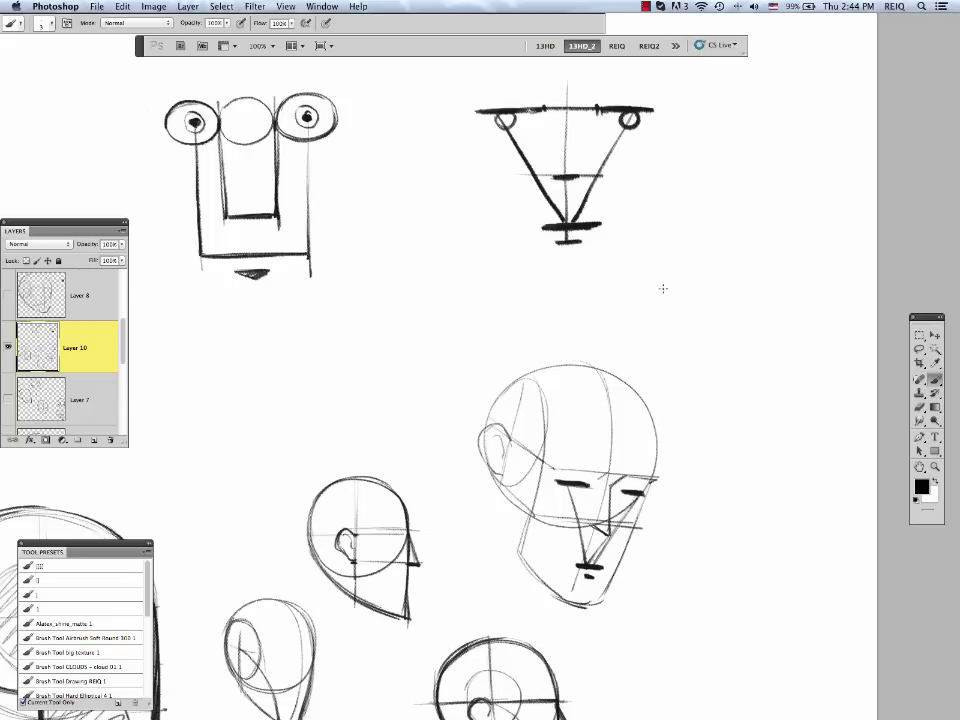
scroll(624, 364, "up", 10)
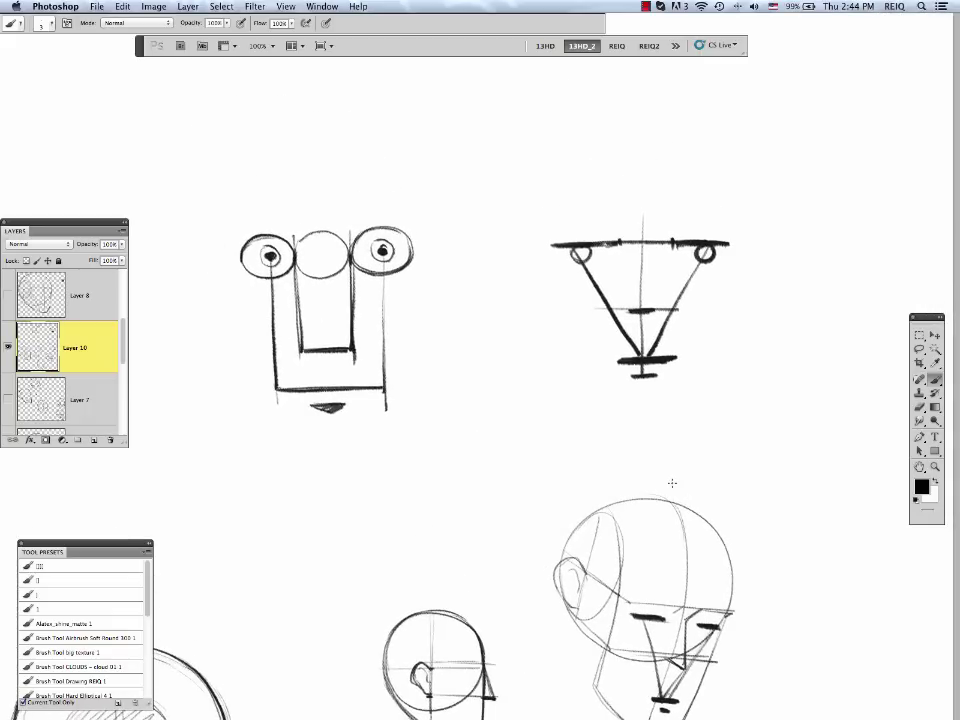
left_click(270, 257)
scroll(607, 519, "down", 5)
scroll(607, 519, "left", 5)
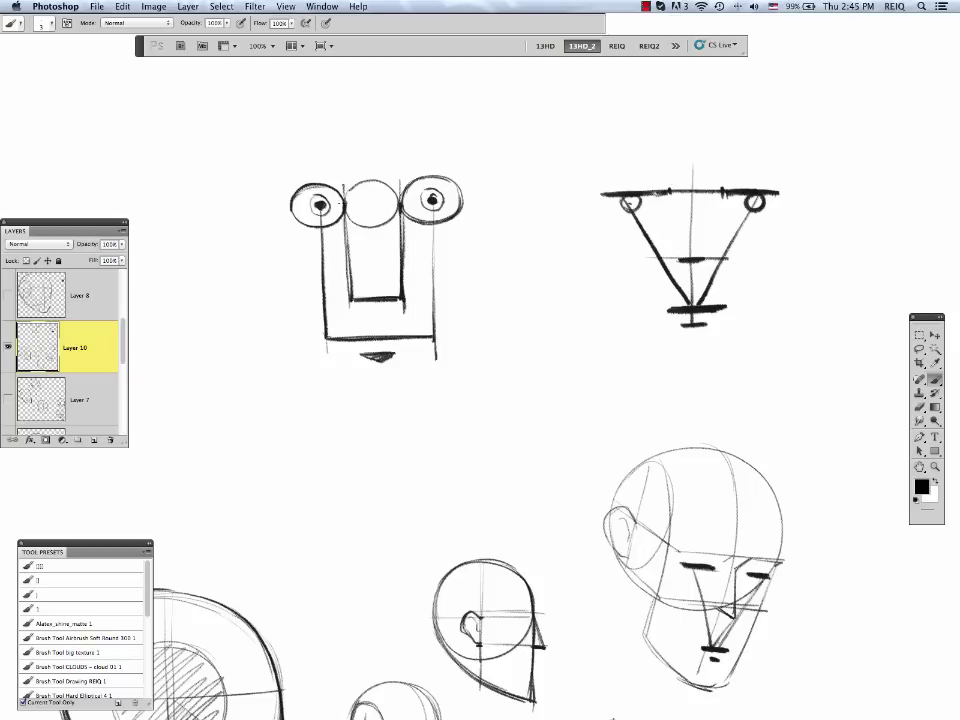
left_click_drag(403, 204, 402, 299)
left_click_drag(347, 214, 345, 298)
On the three-quarter head at 200%, drop guides from the inner eye corners and draw the nose base between them.
scroll(526, 395, "down", 5)
scroll(526, 395, "right", 2)
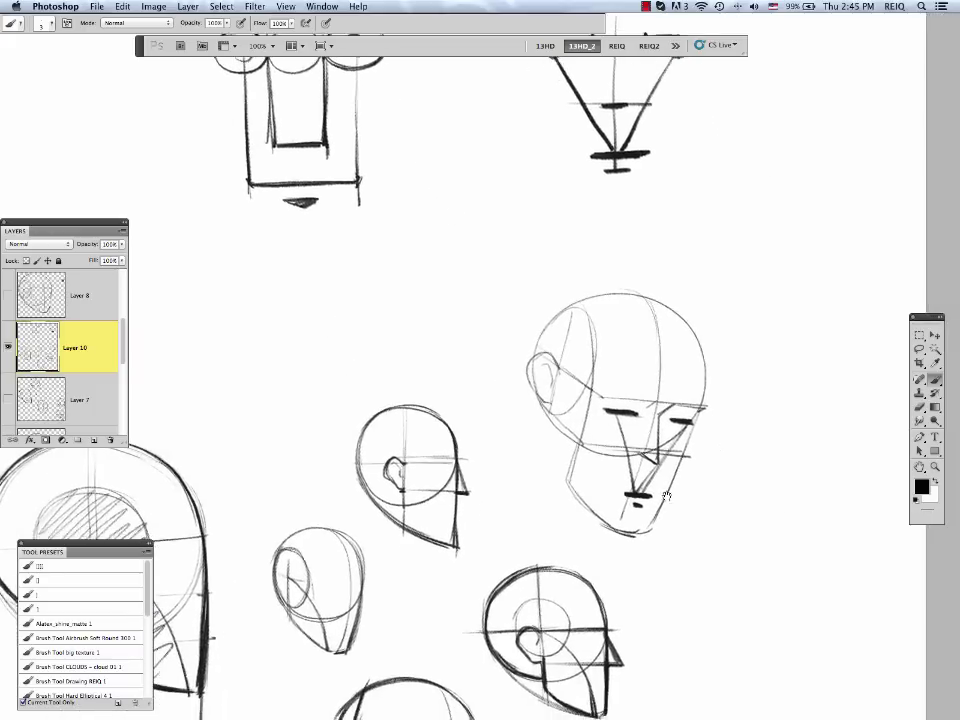
scroll(600, 470, "down", 2)
scroll(600, 470, "right", 2)
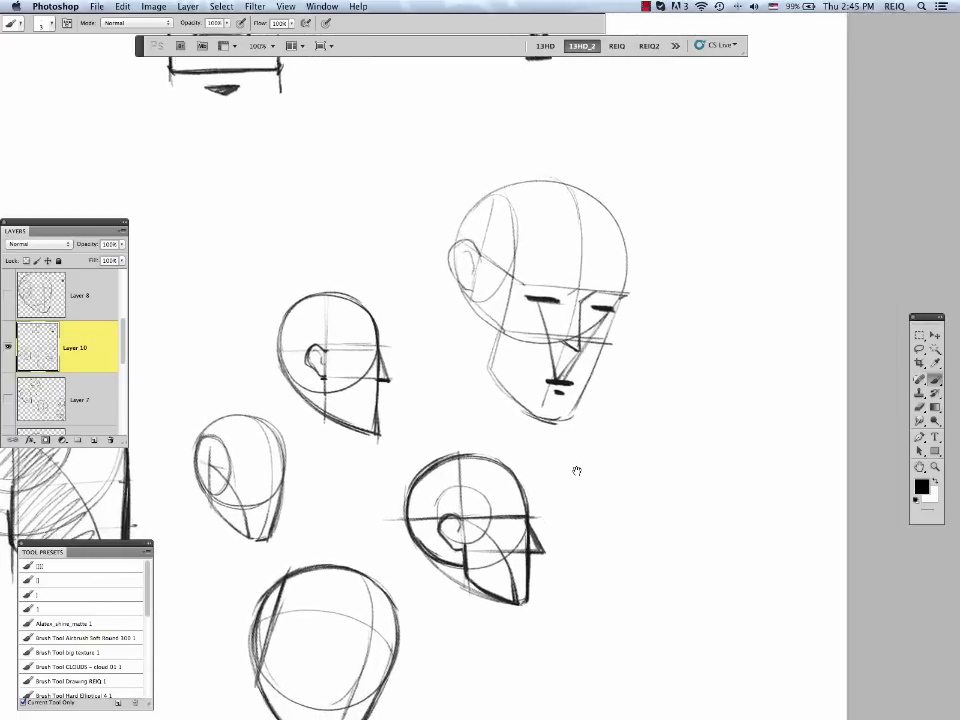
key("z")
mouse_move(667, 396)
left_mouse_down()
mouse_move(692, 450)
mouse_move(692, 441)
left_mouse_up()
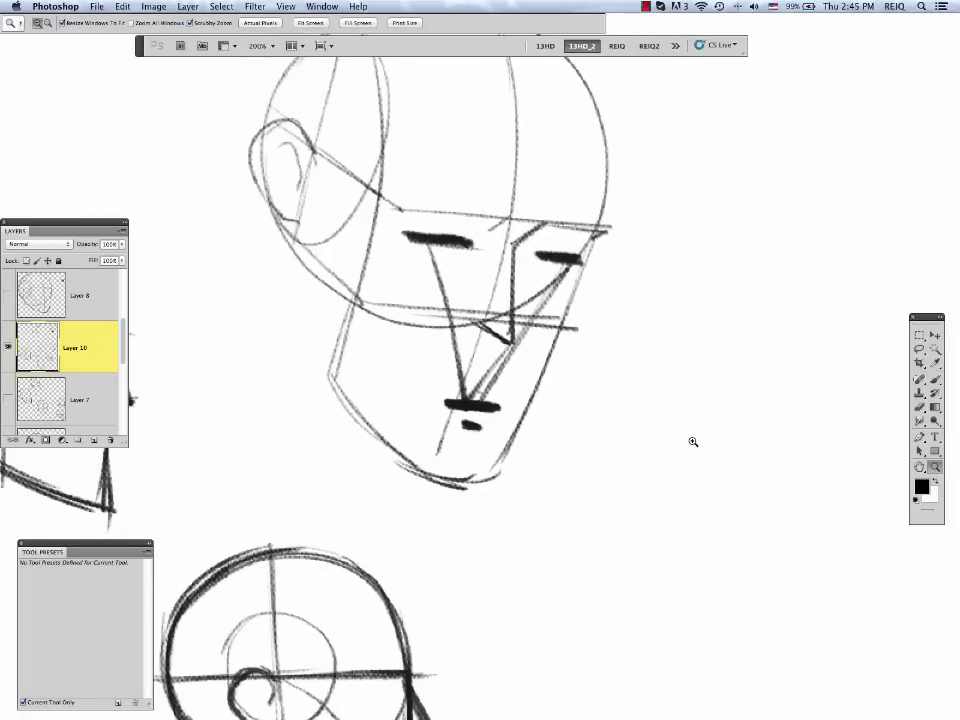
key("b")
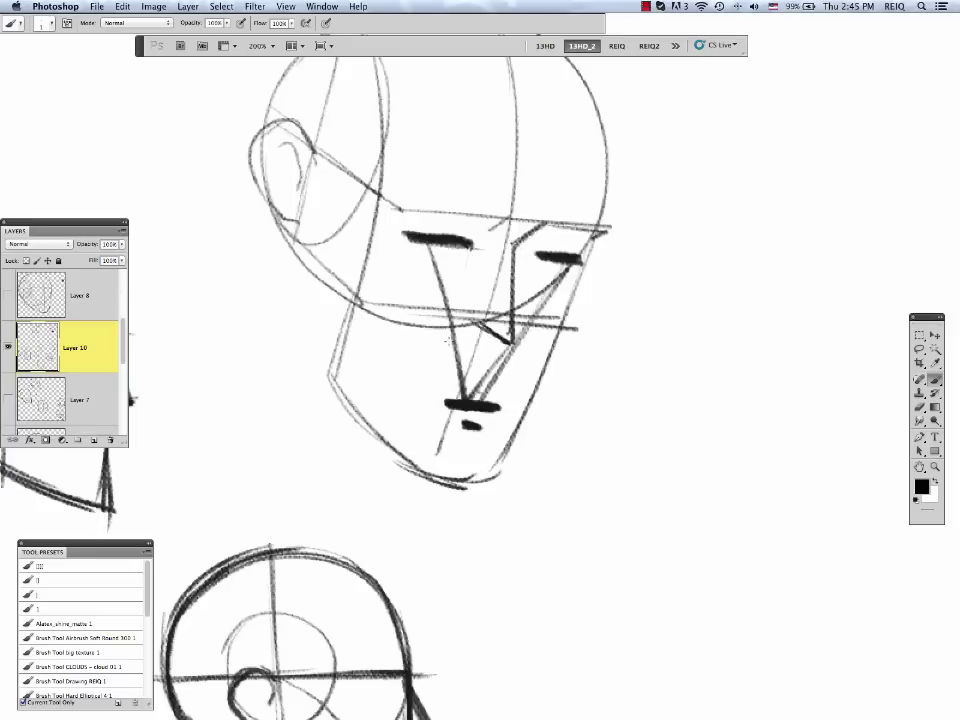
left_click_drag(444, 368, 436, 398)
left_click_drag(532, 257, 496, 400)
left_click_drag(462, 316, 503, 342)
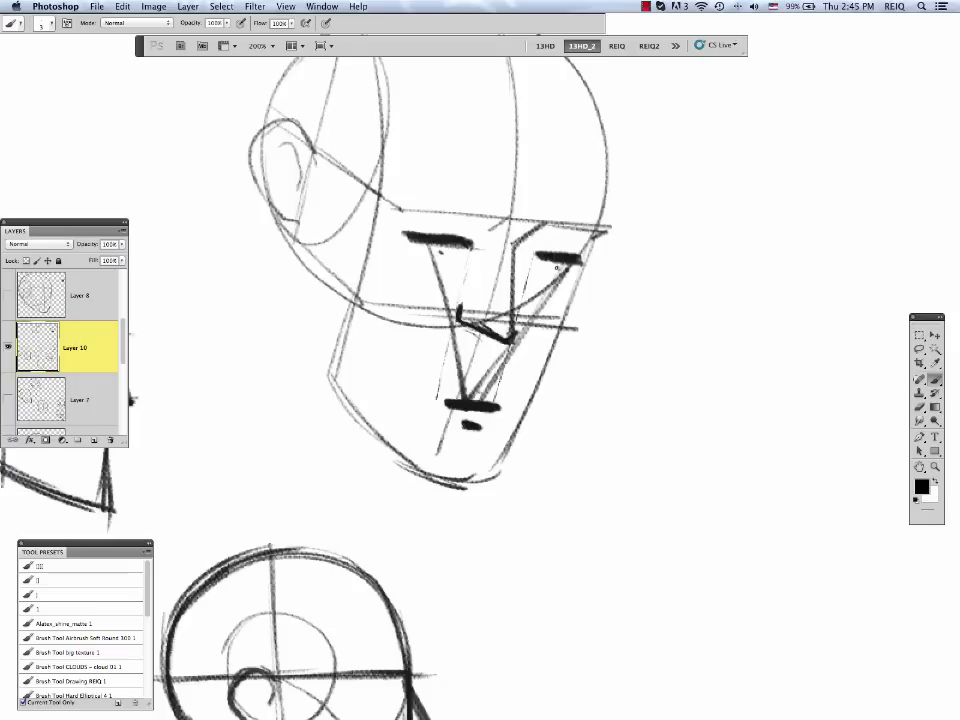
Mark the pupils on the three-quarter head, drop guides from them and extend the mouth line to those guides.
left_click(560, 268)
left_click_drag(421, 331, 416, 395)
left_click_drag(517, 384, 504, 434)
left_click_drag(537, 331, 509, 418)
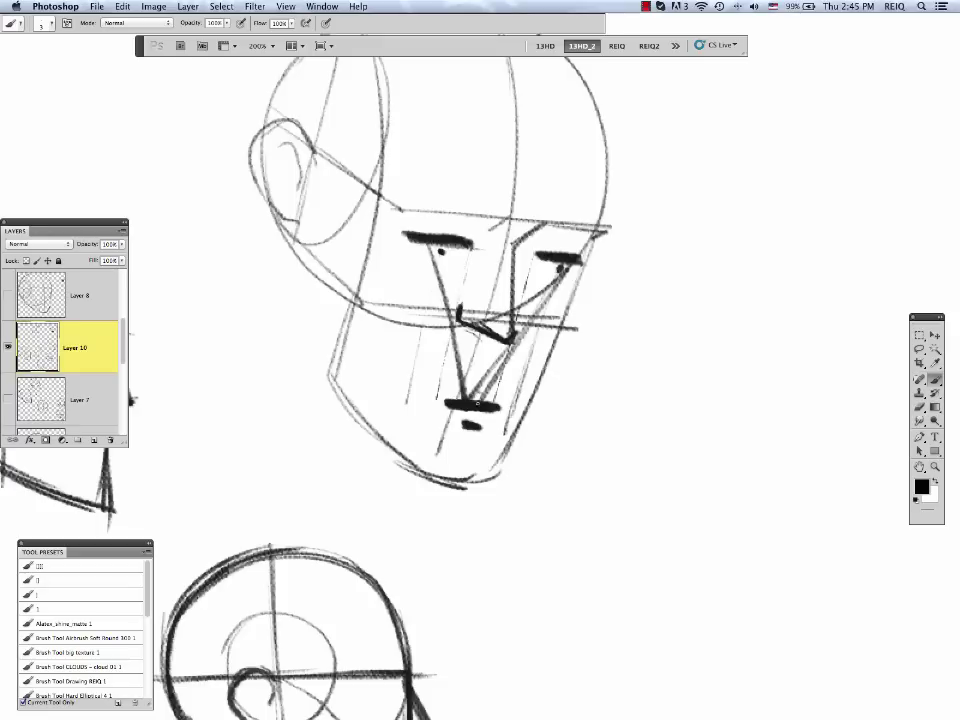
mouse_move(414, 384)
left_mouse_down()
mouse_move(458, 402)
mouse_move(413, 380)
left_mouse_up()
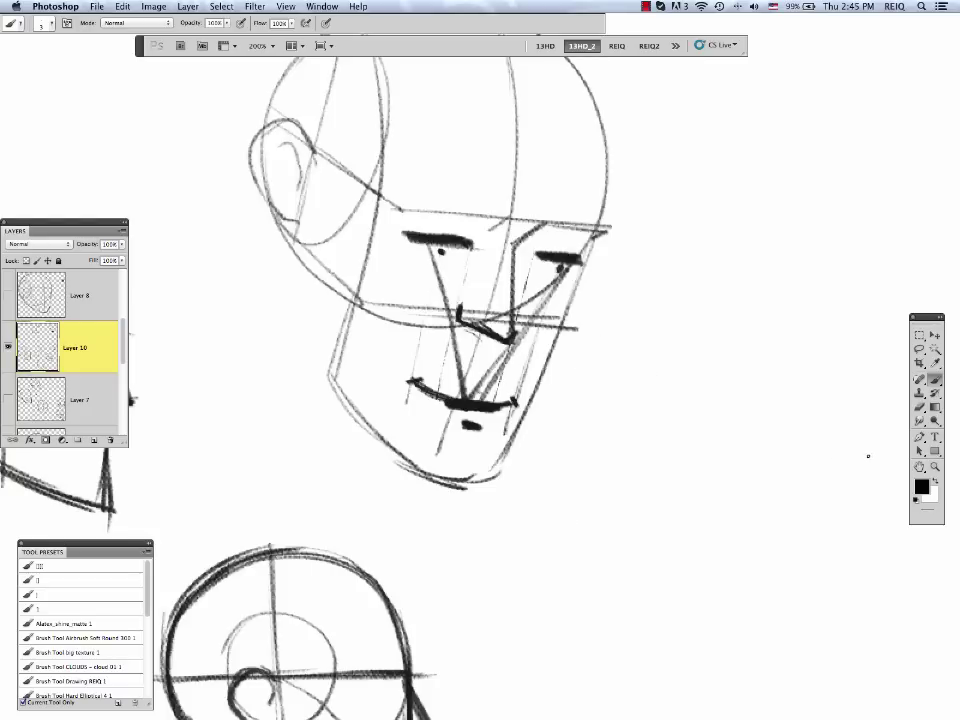
left_click(935, 468)
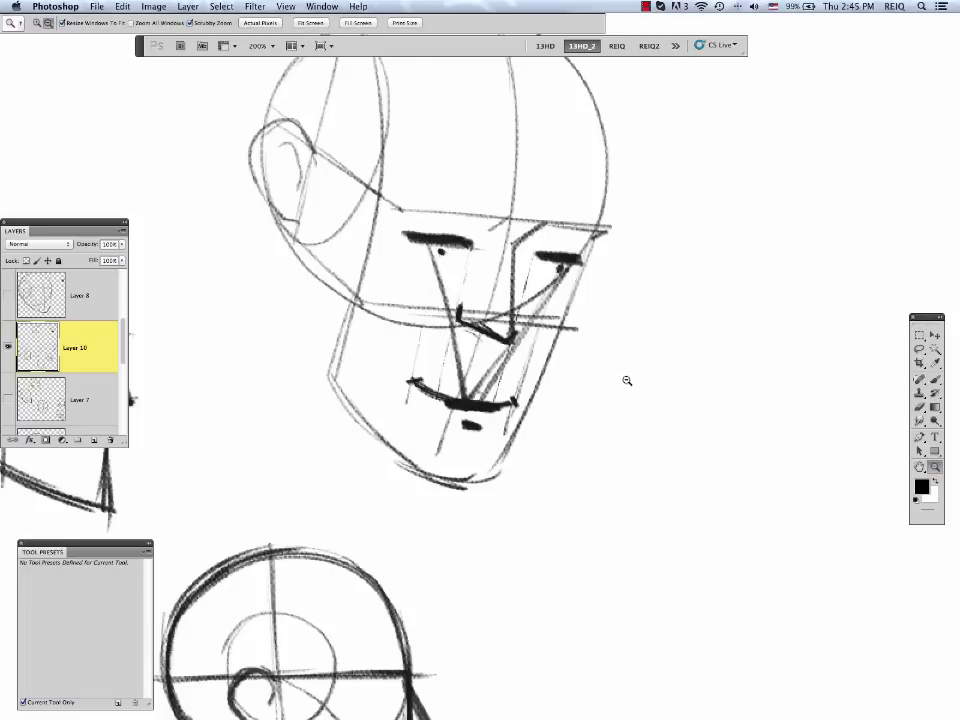
left_click(628, 384, "alt")
left_click_drag(653, 525, 703, 547)
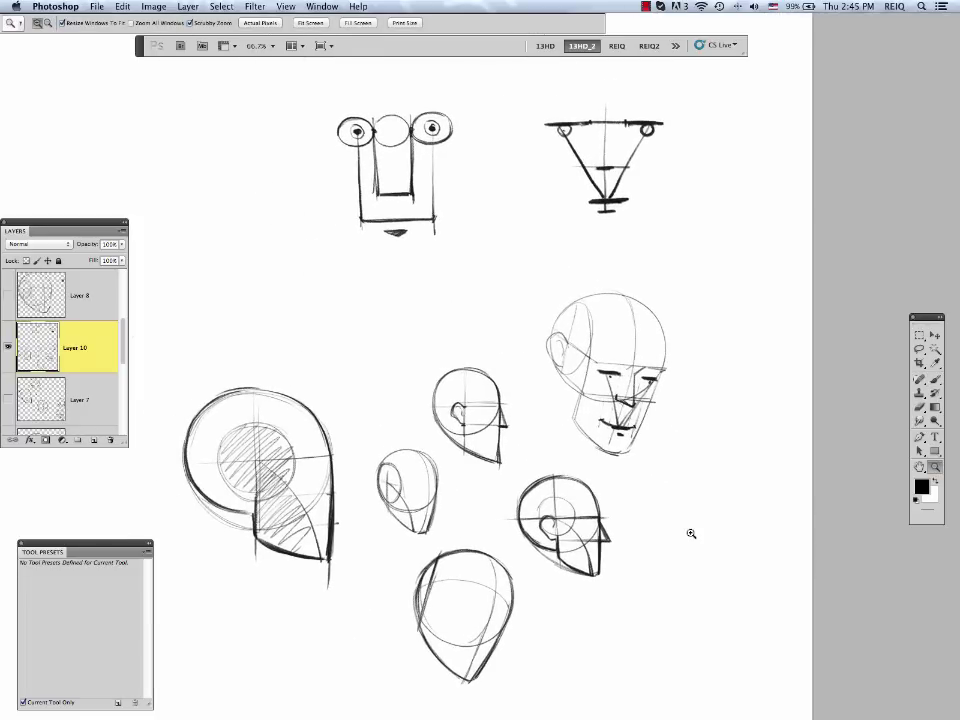
left_click(645, 500)
left_click_drag(647, 504, 719, 497)
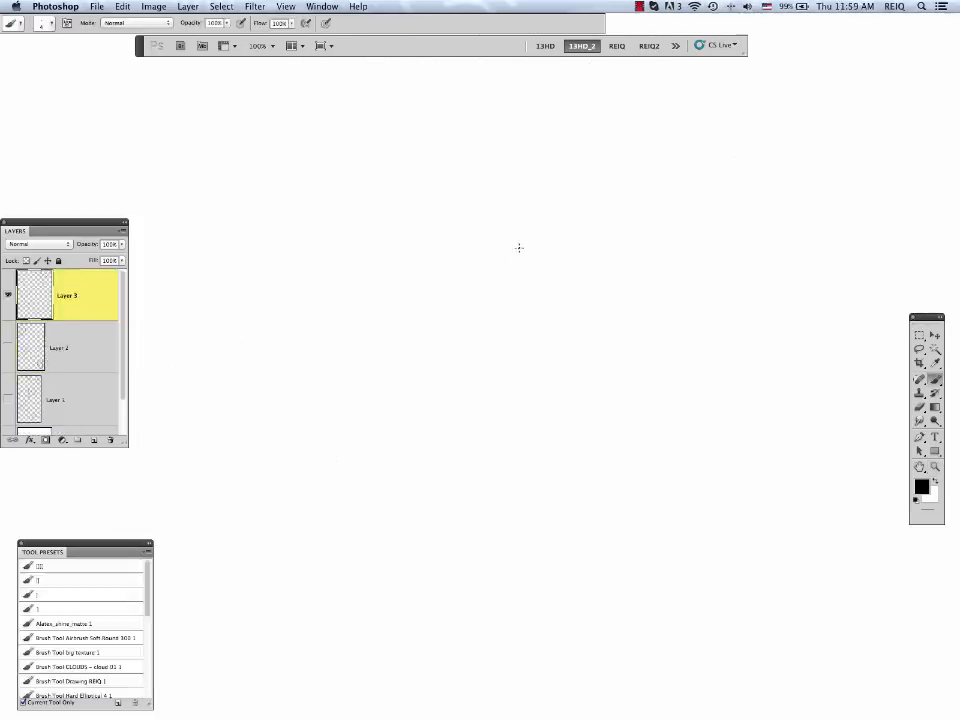
Sketch a head sphere on the blank canvas and draw two crossing contour curves over its surface for a tilted head.
left_click_drag(414, 292, 414, 257)
left_click_drag(490, 199, 468, 348)
mouse_move(528, 355)
left_mouse_down()
mouse_move(570, 240)
mouse_move(574, 274)
mouse_move(426, 227)
mouse_move(540, 214)
left_mouse_up()
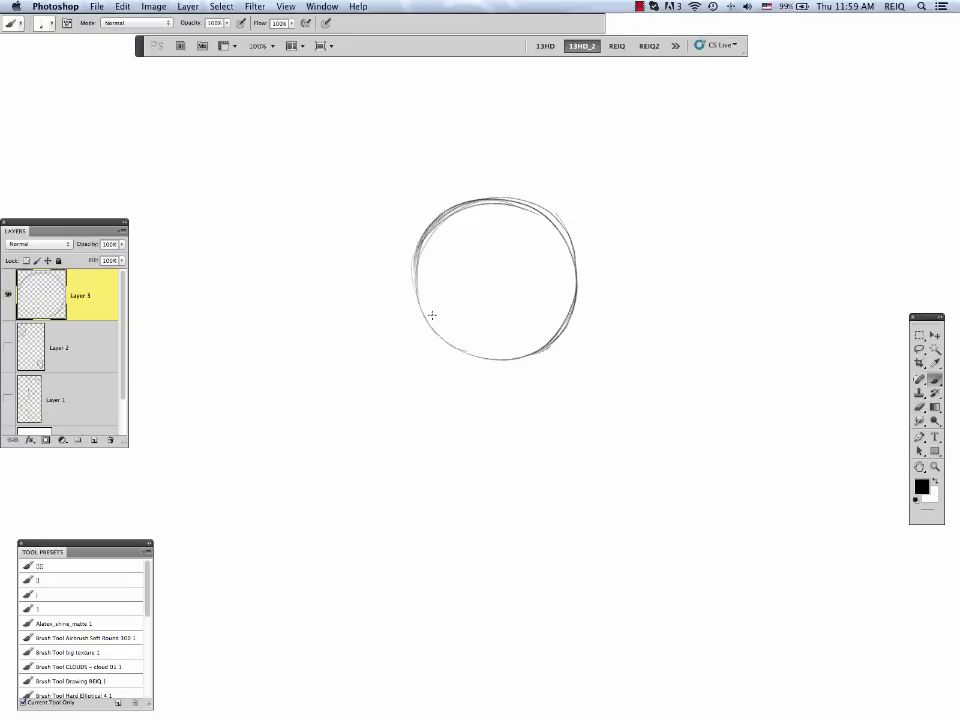
mouse_move(433, 317)
left_mouse_down()
mouse_move(560, 232)
mouse_move(430, 318)
mouse_move(484, 331)
left_mouse_up()
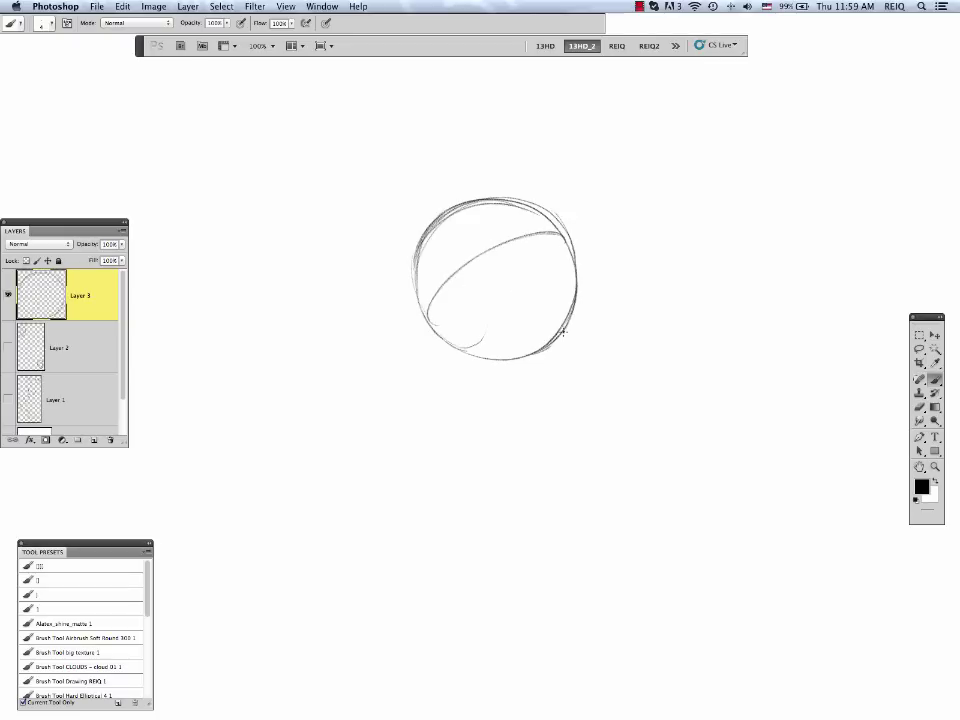
mouse_move(563, 332)
left_mouse_down()
mouse_move(461, 328)
mouse_move(421, 246)
left_mouse_up()
mouse_move(424, 236)
left_mouse_down()
mouse_move(461, 349)
mouse_move(422, 311)
mouse_move(441, 338)
left_mouse_up()
key("super+z")
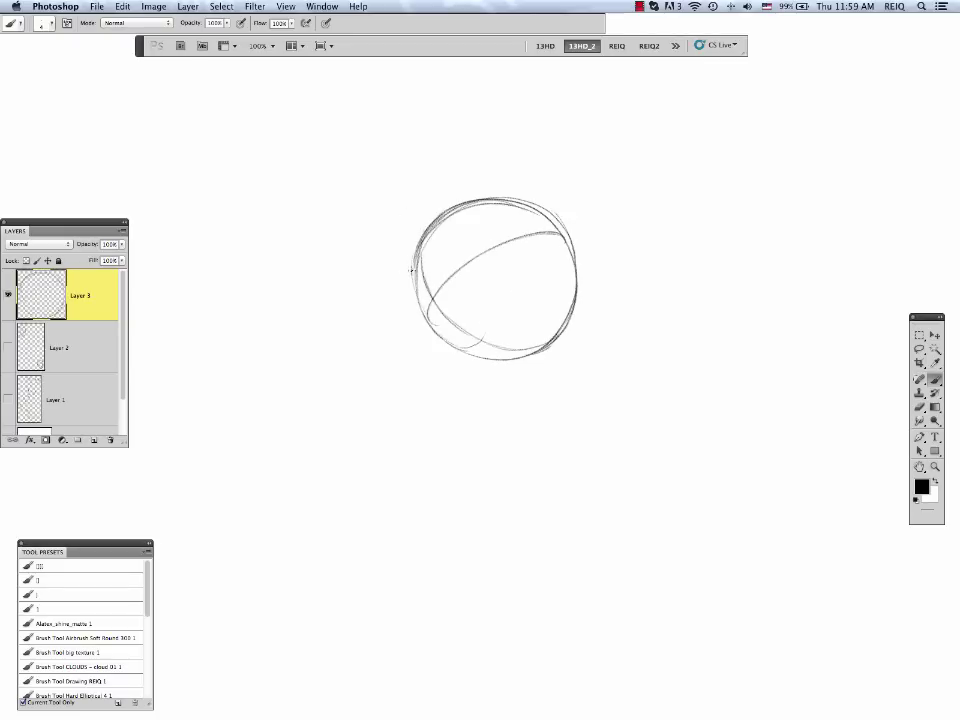
Add the side oval to the tilted sphere and block in the sloping face edge, jaw underside and neck.
mouse_move(411, 270)
left_mouse_down()
mouse_move(462, 332)
mouse_move(425, 265)
mouse_move(450, 214)
mouse_move(558, 267)
mouse_move(605, 328)
left_mouse_up()
left_click_drag(566, 241, 619, 322)
mouse_move(434, 300)
left_mouse_down()
mouse_move(496, 363)
mouse_move(519, 371)
left_mouse_up()
mouse_move(562, 240)
left_mouse_down()
mouse_move(595, 297)
mouse_move(594, 352)
left_mouse_up()
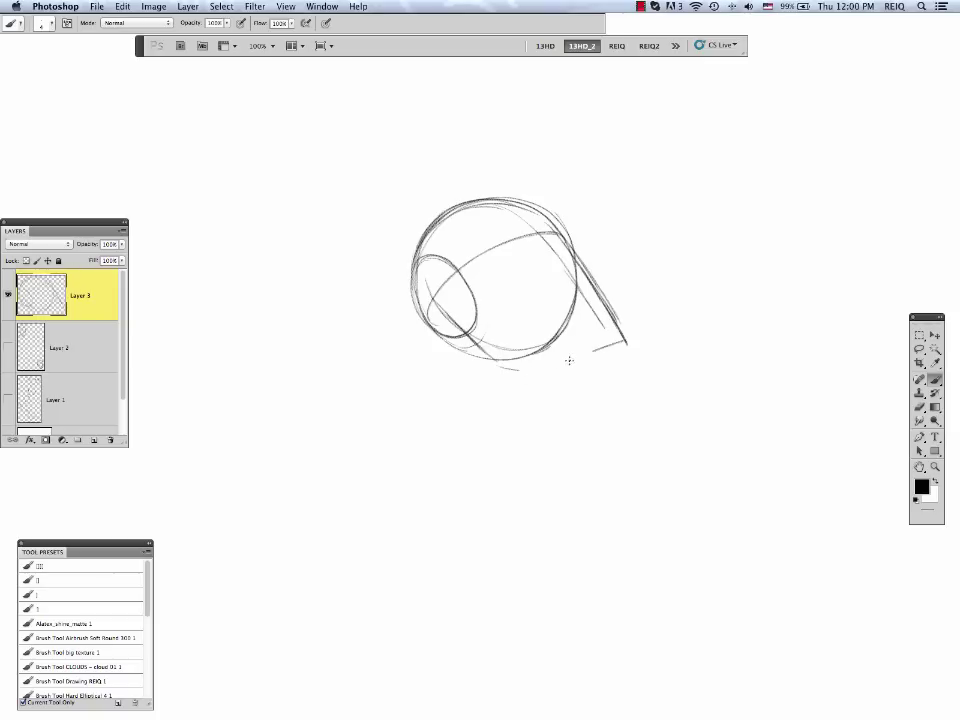
mouse_move(504, 374)
left_mouse_down()
mouse_move(626, 344)
mouse_move(566, 410)
left_mouse_up()
left_click_drag(463, 347, 464, 398)
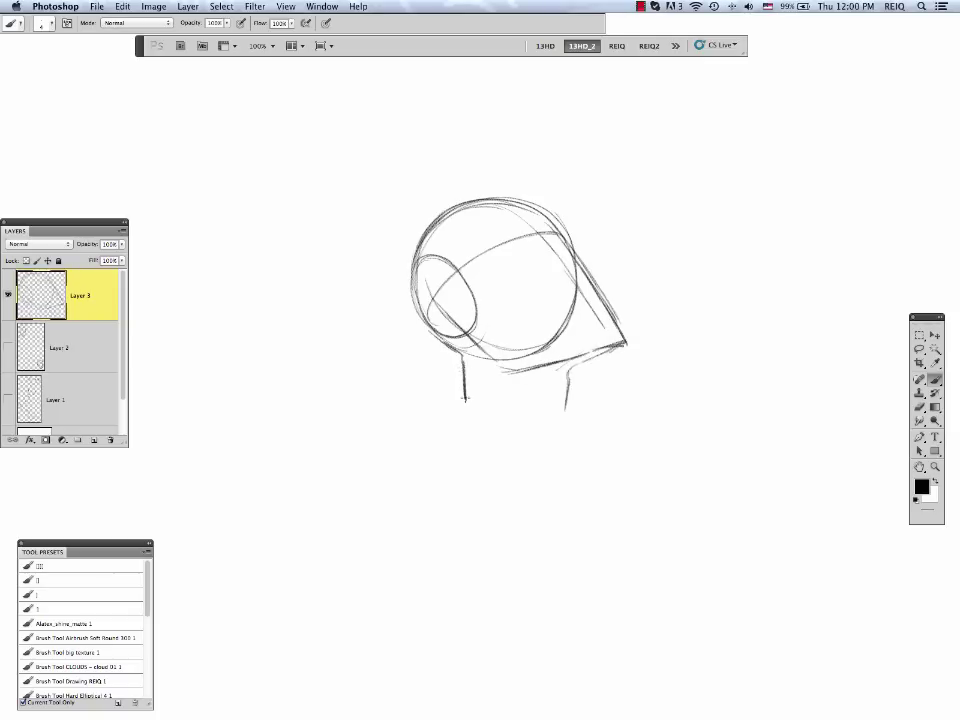
Curve the nose base line across the tilted head, retrace the brow line and mark the nose and mouth.
left_click_drag(468, 343, 574, 273)
left_click_drag(464, 346, 588, 275)
left_click_drag(430, 303, 566, 228)
mouse_move(524, 195)
left_mouse_down()
mouse_move(442, 317)
mouse_move(545, 235)
mouse_move(584, 284)
left_mouse_up()
mouse_move(582, 273)
left_mouse_down()
mouse_move(562, 283)
mouse_move(598, 297)
left_mouse_up()
mouse_move(583, 311)
left_mouse_down()
mouse_move(596, 308)
mouse_move(571, 307)
left_mouse_up()
Reinforce the chin and the jaw underside back to the neck on the tilted head.
left_click_drag(602, 302, 626, 343)
left_click_drag(625, 344, 566, 361)
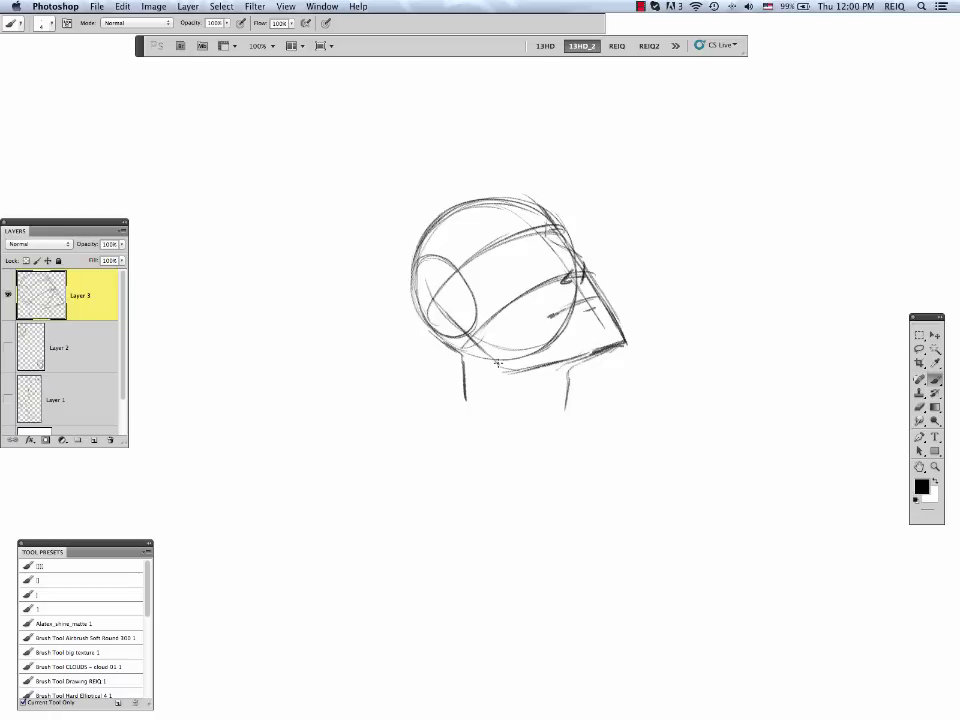
left_click_drag(498, 364, 556, 363)
mouse_move(604, 350)
left_mouse_down()
mouse_move(497, 363)
mouse_move(564, 374)
left_mouse_up()
Darken the brow ridge across the tilted head and restate the skull contour behind the side oval.
left_click_drag(483, 240, 567, 222)
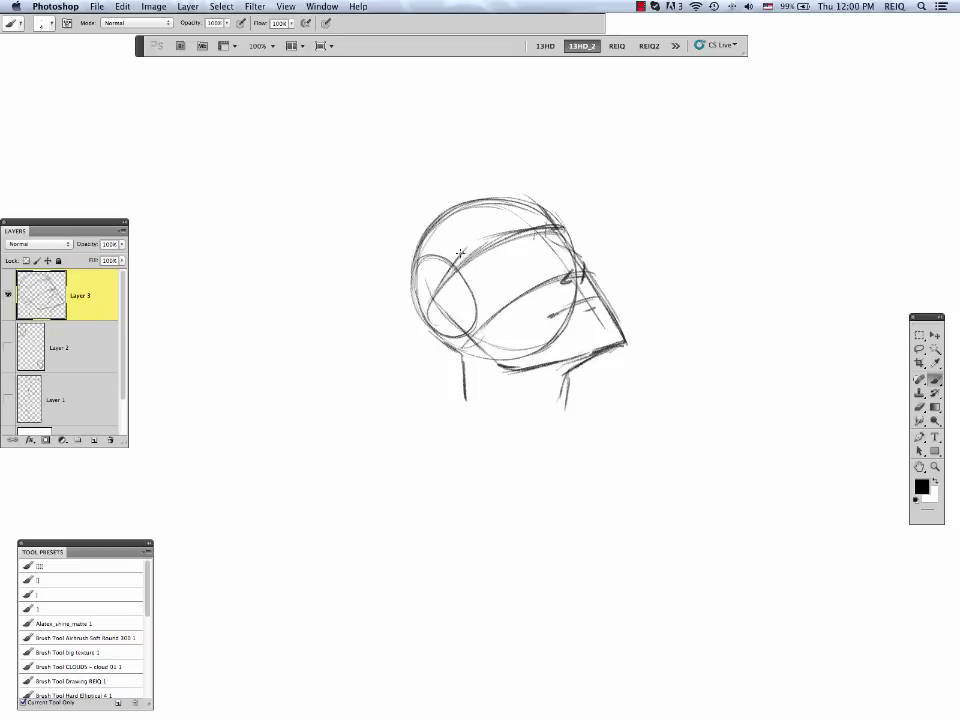
mouse_move(472, 244)
left_mouse_down()
mouse_move(570, 226)
mouse_move(570, 237)
left_mouse_up()
left_click_drag(408, 300, 482, 272)
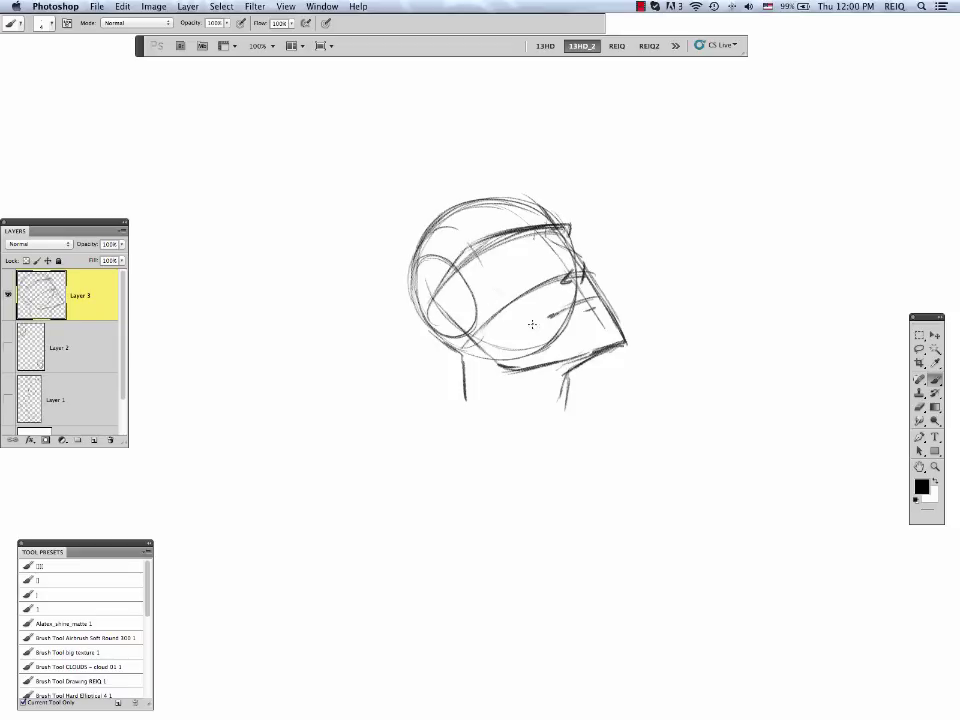
Draw the cheekbone line from the temple down across the cheek towards the chin on the tilted head.
mouse_move(446, 338)
left_mouse_down()
mouse_move(476, 258)
mouse_move(562, 337)
left_mouse_up()
left_click_drag(514, 309, 578, 348)
left_click_drag(486, 266, 525, 318)
left_click_drag(457, 240, 491, 271)
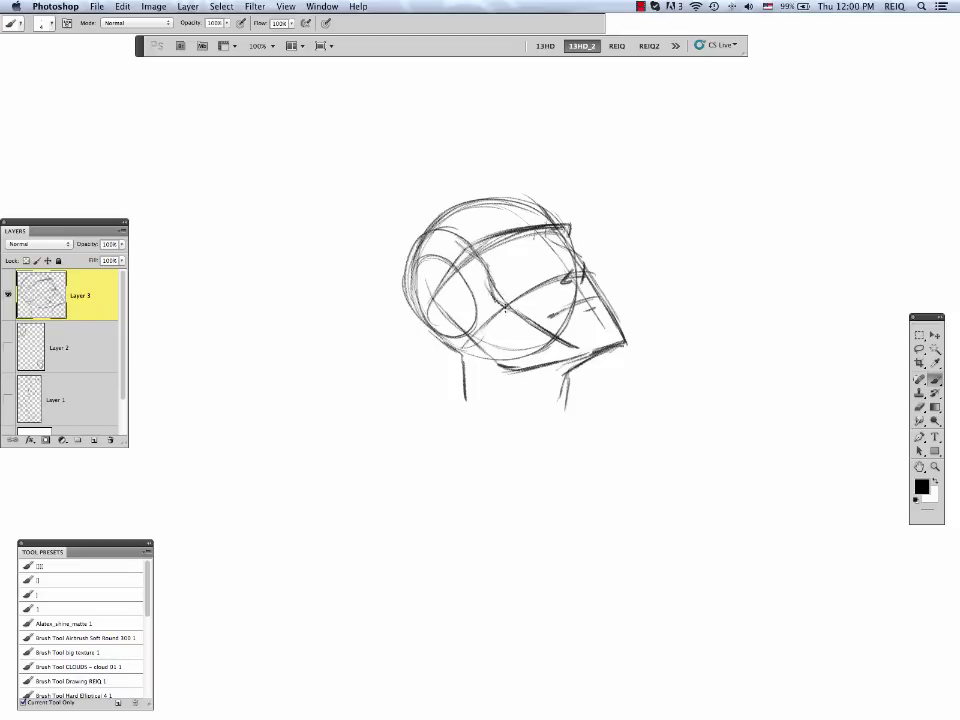
Retrace the back edge of the jaw, the skull contour and the back of the neck.
left_click_drag(468, 336, 510, 369)
left_click_drag(419, 276, 464, 333)
left_click_drag(412, 262, 450, 346)
left_click_drag(405, 303, 535, 203)
left_click_drag(460, 350, 465, 402)
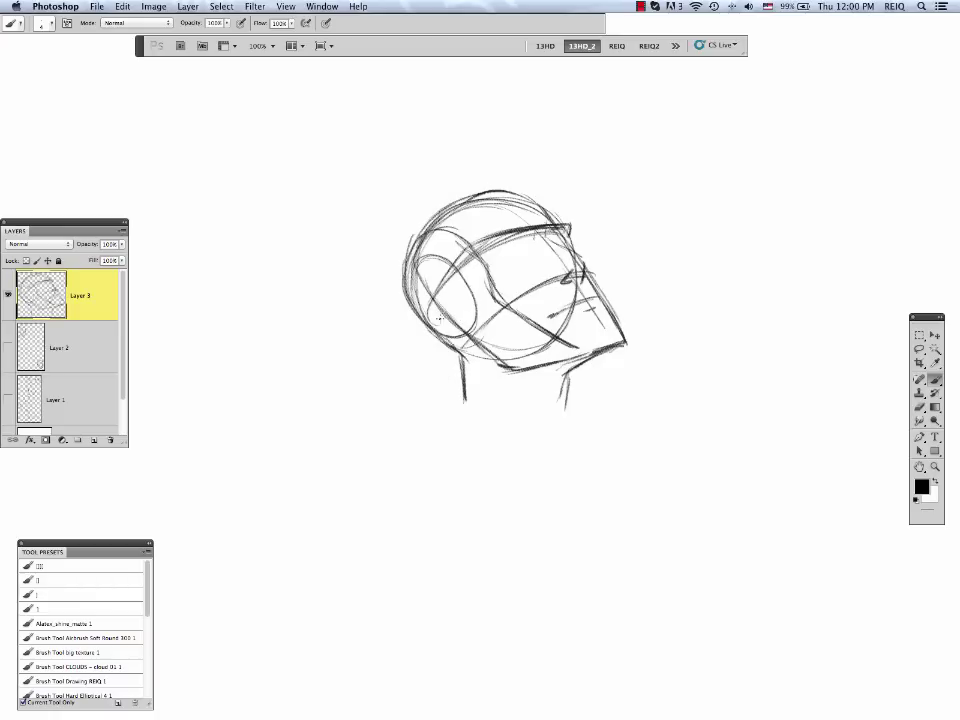
Sketch the ear at the base of the side oval and both eyes beneath the brow line.
mouse_move(424, 318)
left_mouse_down()
mouse_move(434, 341)
mouse_move(464, 346)
left_mouse_up()
mouse_move(445, 330)
left_mouse_down()
mouse_move(429, 323)
mouse_move(440, 346)
mouse_move(467, 347)
mouse_move(561, 249)
mouse_move(578, 250)
left_mouse_up()
left_click_drag(498, 253, 531, 248)
mouse_move(533, 243)
left_mouse_down()
mouse_move(541, 232)
mouse_move(562, 239)
left_mouse_up()
left_click_drag(564, 239, 528, 250)
left_click_drag(509, 253, 569, 244)
left_click_drag(570, 228, 571, 245)
left_click_drag(527, 195, 571, 235)
Define the nose profile, the mouth line and the chin along the front of the tilted face.
left_click_drag(556, 242, 585, 269)
left_click_drag(584, 268, 602, 299)
left_click_drag(595, 294, 553, 314)
mouse_move(562, 302)
left_mouse_down()
mouse_move(596, 293)
mouse_move(623, 332)
left_mouse_up()
left_click_drag(623, 339, 581, 358)
Darken the eyebrow and restate the back of the skull down to the ear.
mouse_move(530, 240)
left_mouse_down()
mouse_move(505, 246)
mouse_move(552, 236)
left_mouse_up()
left_click_drag(475, 250, 560, 222)
mouse_move(508, 188)
left_mouse_down()
mouse_move(429, 223)
mouse_move(403, 278)
left_mouse_up()
mouse_move(404, 262)
left_mouse_down()
mouse_move(430, 330)
mouse_move(416, 330)
left_mouse_up()
mouse_move(418, 319)
left_mouse_down()
mouse_move(452, 347)
mouse_move(442, 345)
left_mouse_up()
Hatch the shadow beneath the jaw and draw the front of the neck down from the chin.
mouse_move(506, 370)
left_mouse_down()
mouse_move(548, 390)
mouse_move(522, 383)
left_mouse_up()
mouse_move(556, 366)
left_mouse_down()
mouse_move(543, 388)
mouse_move(556, 423)
left_mouse_up()
left_click_drag(612, 350, 570, 374)
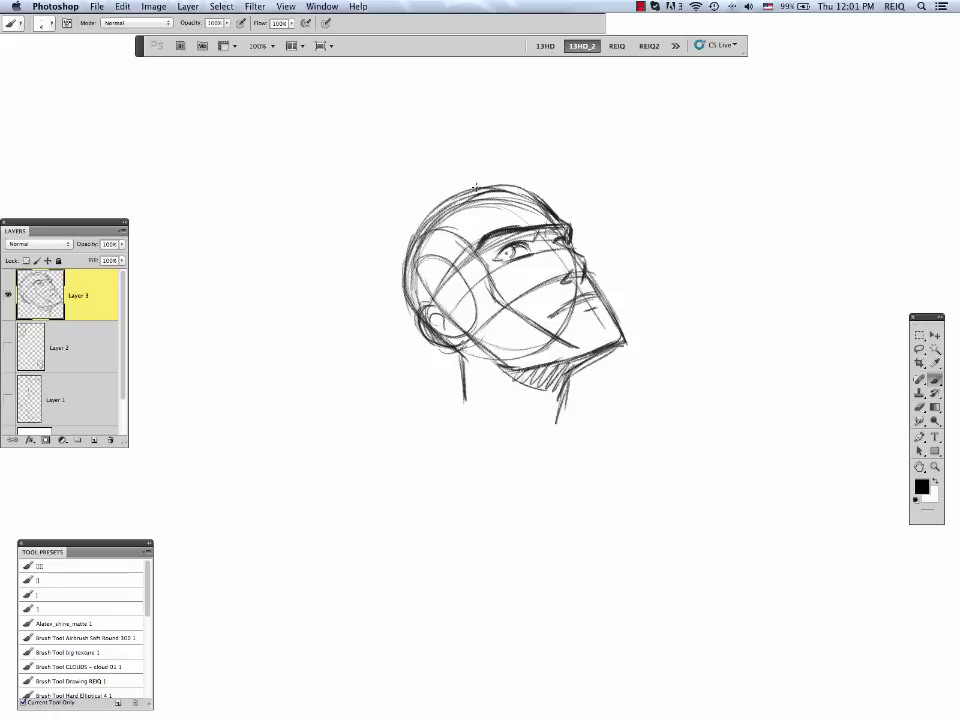
Thicken the top of the skull contour and extend the front and back neck lines.
left_click_drag(500, 186, 408, 250)
left_click_drag(448, 204, 536, 195)
left_click_drag(573, 257, 566, 268)
left_click_drag(594, 358, 549, 430)
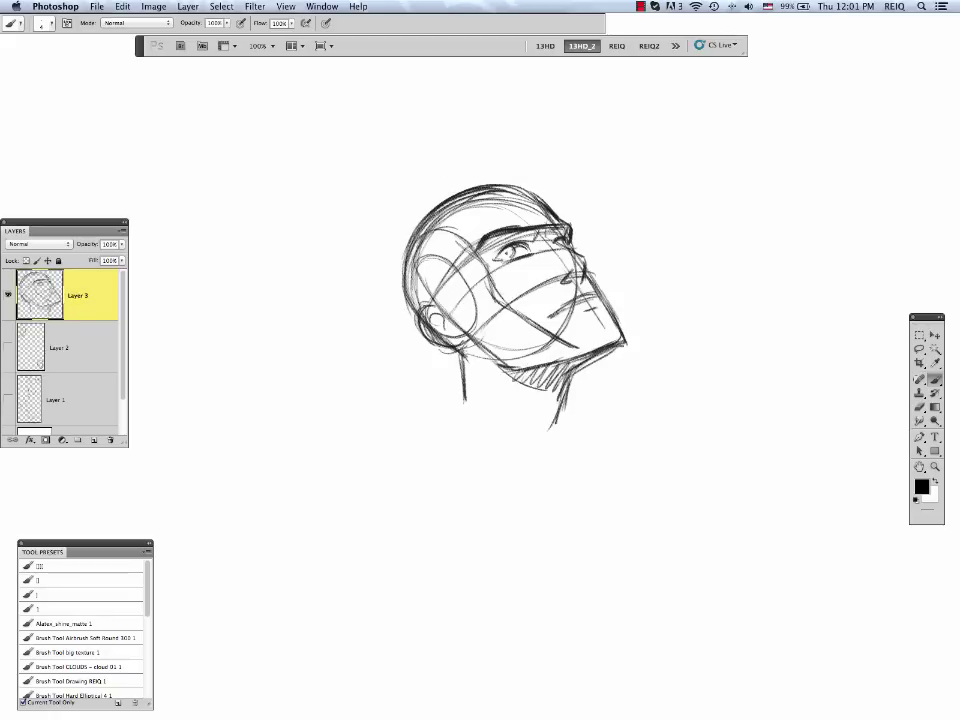
left_click_drag(464, 352, 459, 410)
Add hair tufts above the forehead, a hatched sideburn in front of the ear and a darker rear jaw edge.
mouse_move(530, 160)
left_mouse_down()
mouse_move(512, 185)
mouse_move(500, 185)
mouse_move(540, 185)
left_mouse_up()
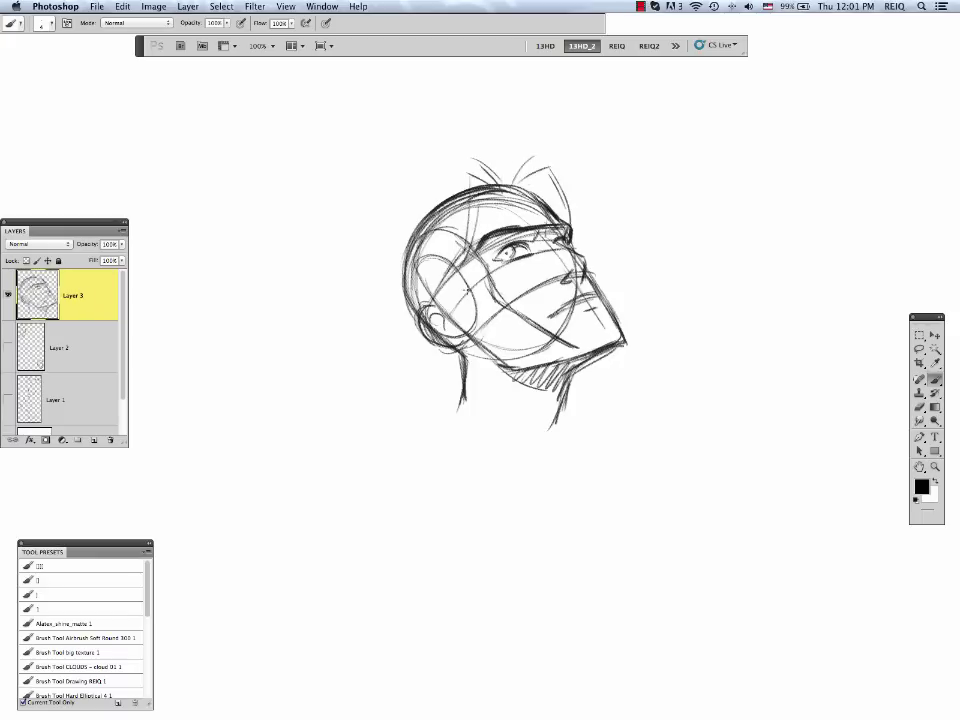
left_click_drag(447, 264, 471, 302)
left_click_drag(470, 300, 465, 327)
mouse_move(453, 309)
left_mouse_down()
mouse_move(424, 310)
mouse_move(446, 347)
left_mouse_up()
left_click_drag(466, 334, 507, 365)
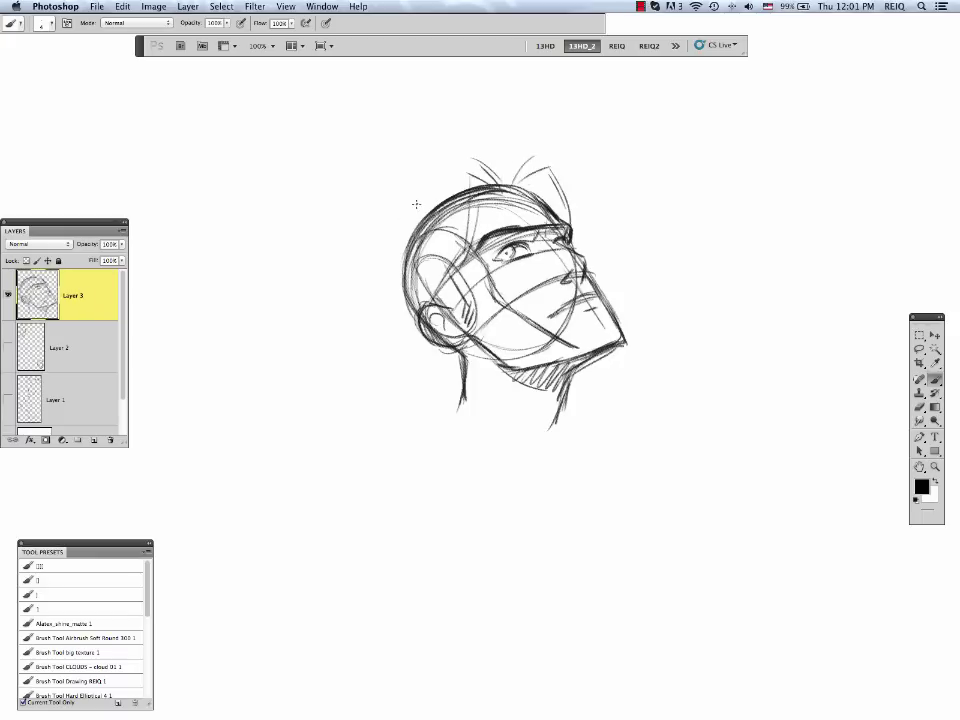
Sketch the long swept-back hair around the skull, from the crown down to the nape.
left_click_drag(429, 187, 427, 211)
left_click_drag(417, 188, 349, 263)
left_click_drag(385, 251, 358, 263)
left_click_drag(373, 268, 383, 355)
left_click_drag(463, 378, 445, 402)
mouse_move(409, 365)
left_mouse_down()
mouse_move(396, 402)
mouse_move(398, 316)
left_mouse_up()
left_click_drag(397, 318, 363, 378)
left_click_drag(383, 252, 374, 314)
mouse_move(345, 266)
left_mouse_down()
mouse_move(456, 152)
mouse_move(487, 171)
left_mouse_up()
mouse_move(366, 260)
left_mouse_down()
mouse_move(390, 213)
mouse_move(460, 151)
left_mouse_up()
left_click_drag(484, 160, 555, 168)
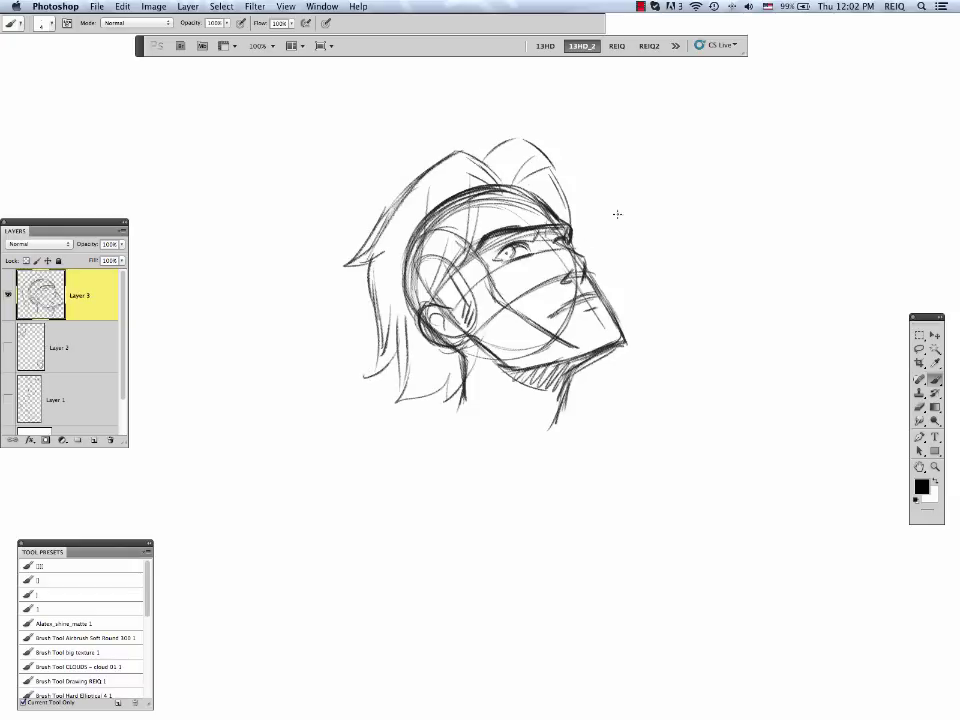
Add a downward arrow beside the head and a front lock, and retrace the hair outline.
left_click_drag(634, 168, 632, 222)
mouse_move(547, 164)
left_mouse_down()
mouse_move(575, 241)
mouse_move(613, 247)
left_mouse_up()
left_click_drag(449, 378, 428, 418)
left_click_drag(439, 402, 388, 408)
left_click_drag(394, 362, 362, 381)
left_click_drag(372, 262, 381, 370)
mouse_move(345, 266)
left_mouse_down()
mouse_move(456, 155)
mouse_move(562, 183)
left_mouse_up()
mouse_move(532, 243)
left_mouse_down()
mouse_move(538, 230)
mouse_move(572, 242)
left_mouse_up()
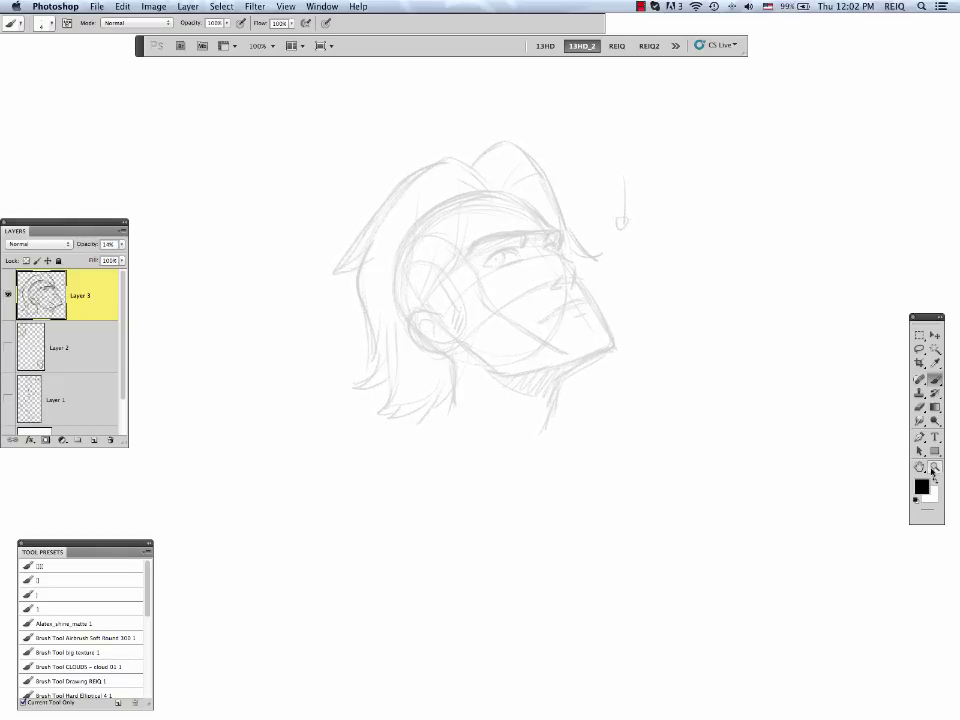
On a new layer over the faded sketch, zoom to 200% and ink the nose, nostril and mouth with a size 2 brush.
left_click(933, 470)
left_click(566, 246)
key("b")
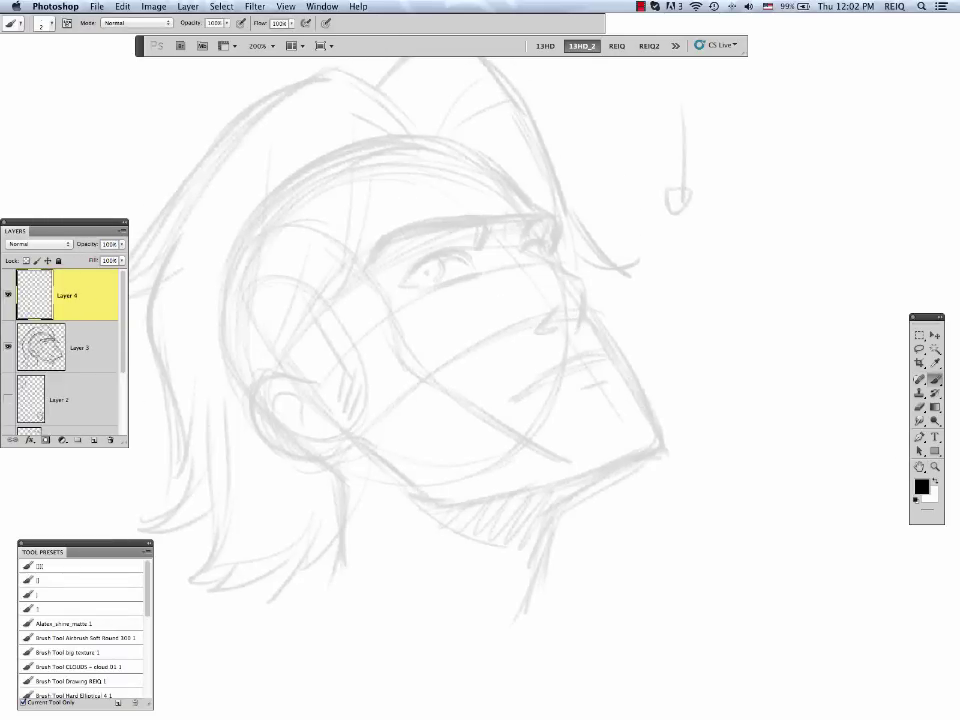
key("Tab")
key("Tab")
mouse_move(527, 243)
left_mouse_down()
mouse_move(531, 221)
mouse_move(556, 240)
mouse_move(529, 250)
mouse_move(570, 278)
mouse_move(580, 325)
mouse_move(533, 323)
left_mouse_up()
mouse_move(605, 357)
left_mouse_down()
mouse_move(517, 399)
mouse_move(602, 361)
left_mouse_up()
mouse_move(553, 356)
left_mouse_down()
mouse_move(588, 342)
mouse_move(618, 380)
left_mouse_up()
key("super+z")
mouse_move(618, 382)
left_mouse_down()
mouse_move(580, 391)
mouse_move(590, 391)
left_mouse_up()
Ink the chin, the front of the jaw underside and the start of the neck.
left_click_drag(630, 381, 587, 279)
mouse_move(553, 240)
left_mouse_down()
mouse_move(611, 338)
mouse_move(500, 392)
left_mouse_up()
left_click_drag(503, 414, 491, 457)
left_click_drag(562, 365, 495, 427)
left_click_drag(577, 358, 510, 387)
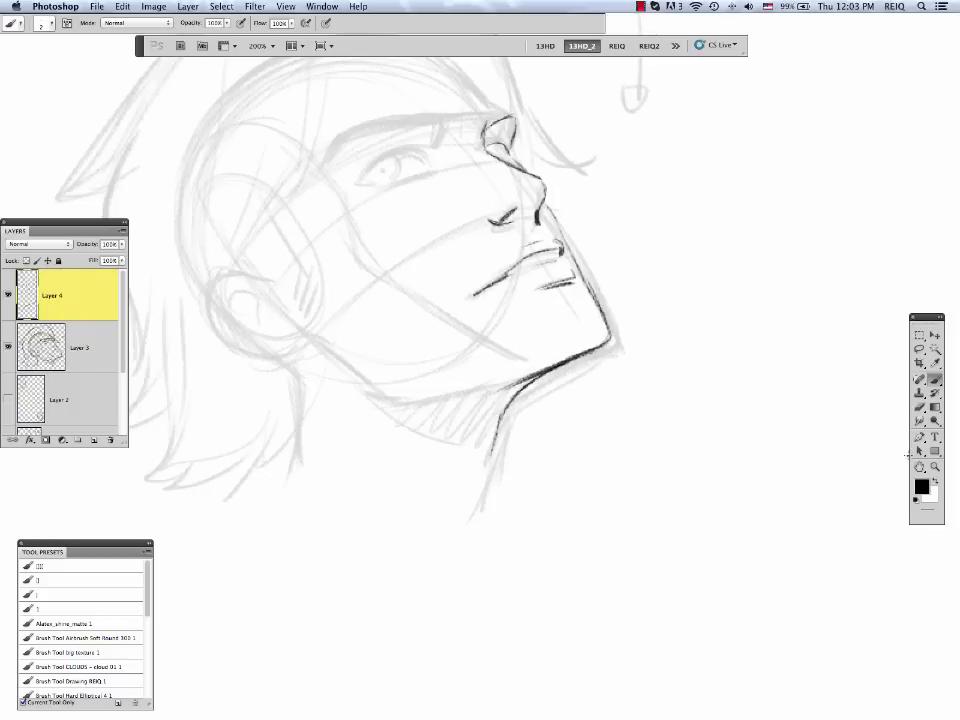
Ink the near eyebrow, the crease beside the nose bridge and the edge of the forehead.
double_click(935, 467)
left_click(591, 342)
left_click_drag(591, 344, 622, 402)
key("b")
left_click_drag(539, 290, 563, 280)
left_click_drag(508, 286, 511, 296)
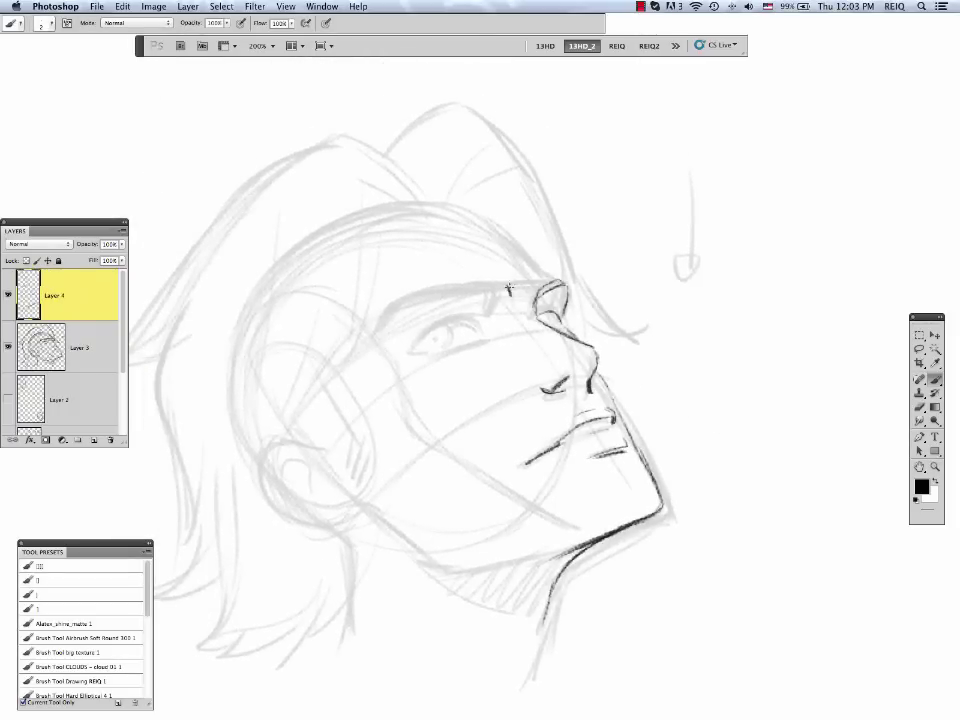
mouse_move(381, 325)
left_mouse_down()
mouse_move(503, 289)
mouse_move(497, 280)
mouse_move(515, 303)
left_mouse_up()
left_click_drag(498, 226, 562, 280)
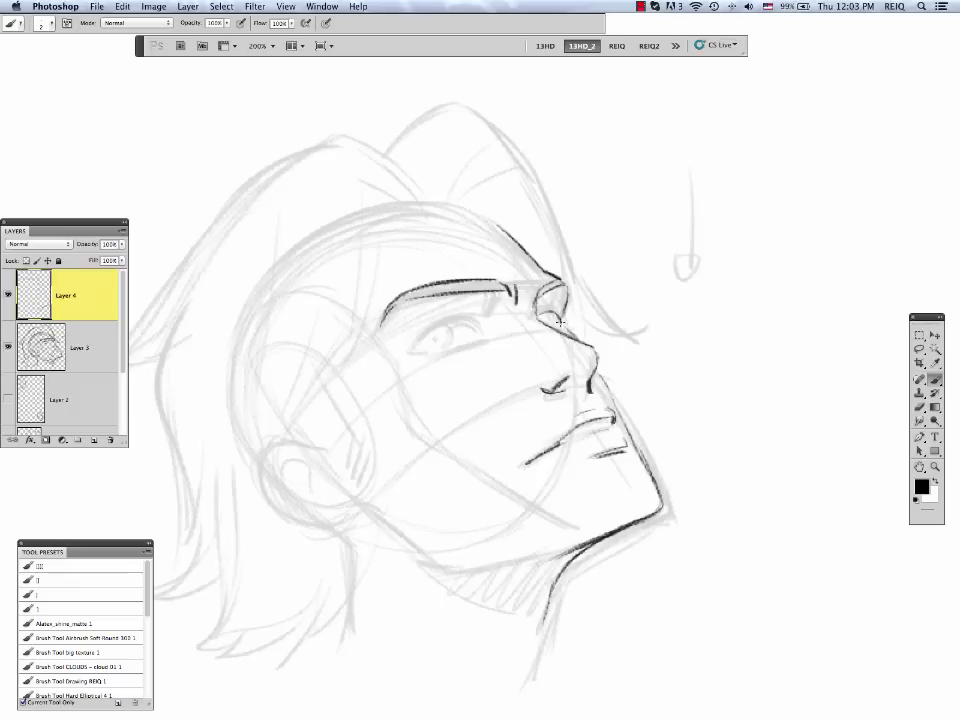
Ink the near eye with its iris and the far eye beside the nose bridge.
left_click_drag(466, 319, 486, 331)
left_click_drag(414, 352, 427, 354)
mouse_move(415, 350)
left_mouse_down()
mouse_move(448, 321)
mouse_move(470, 319)
left_mouse_up()
mouse_move(453, 325)
left_mouse_down()
mouse_move(440, 350)
mouse_move(444, 332)
left_mouse_up()
left_click_drag(430, 334, 432, 347)
mouse_move(433, 336)
left_mouse_down()
mouse_move(497, 308)
mouse_move(562, 323)
left_mouse_up()
left_click_drag(542, 312, 553, 325)
left_click_drag(568, 284, 564, 322)
mouse_move(563, 324)
left_mouse_down()
mouse_move(579, 341)
mouse_move(597, 279)
left_mouse_up()
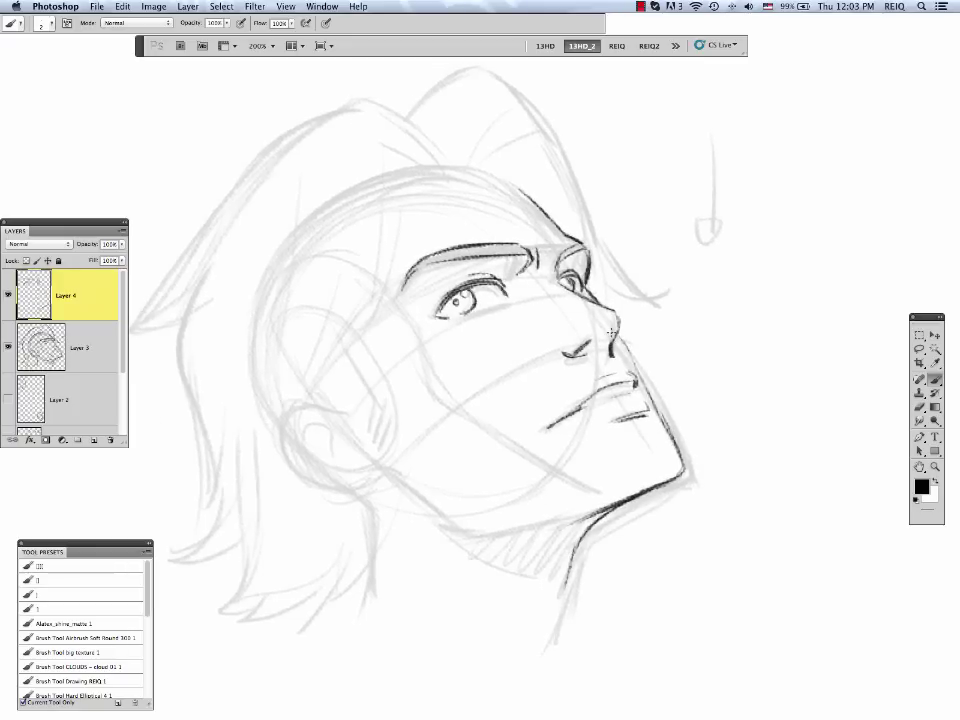
Ink the hatched cheekbone and temple edge, plus the hairline with the lock falling past the forehead.
mouse_move(415, 357)
left_mouse_down()
mouse_move(452, 407)
mouse_move(492, 412)
left_mouse_up()
left_click_drag(374, 281, 384, 300)
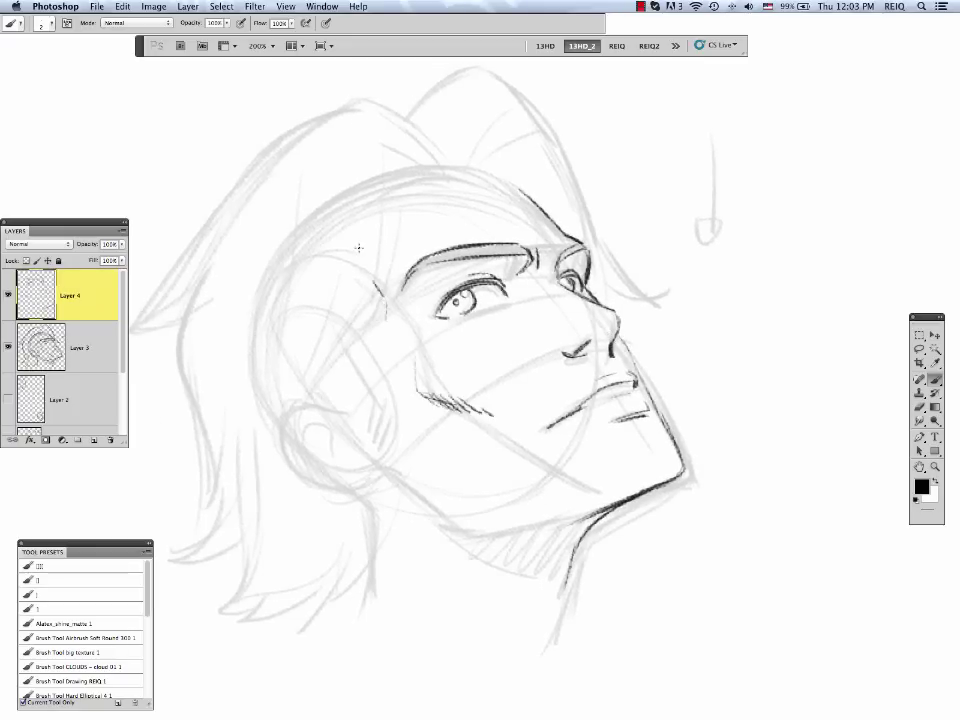
mouse_move(410, 184)
left_mouse_down()
mouse_move(482, 175)
mouse_move(524, 196)
left_mouse_up()
left_click_drag(467, 172, 507, 110)
left_click_drag(480, 160, 522, 128)
mouse_move(480, 168)
left_mouse_down()
mouse_move(545, 140)
mouse_move(678, 281)
left_mouse_up()
Darken the upper eyelids and reinforce the upper lip contour.
left_click_drag(558, 275, 579, 270)
left_click_drag(438, 317, 496, 280)
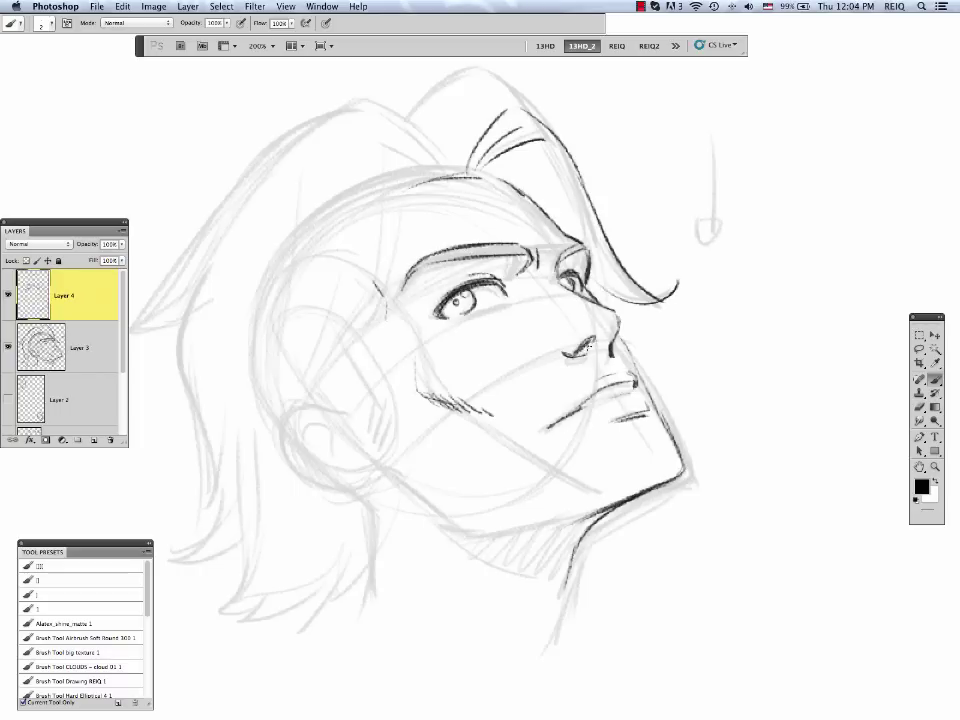
mouse_move(658, 388)
left_mouse_down()
mouse_move(626, 315)
mouse_move(654, 390)
left_mouse_up()
left_click_drag(675, 486, 715, 543)
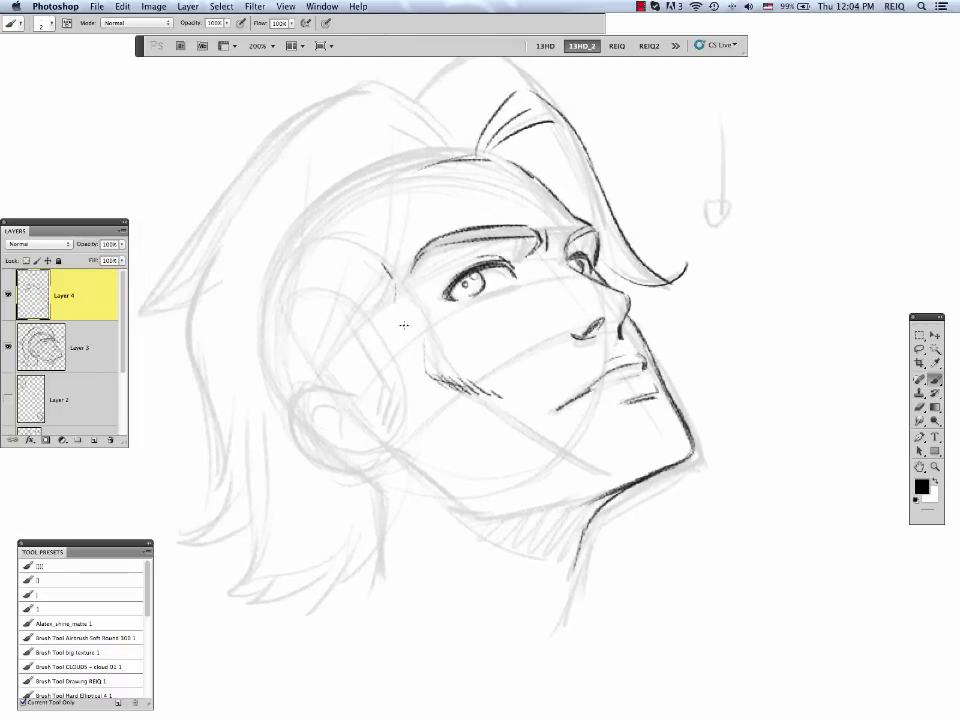
Ink the sideburn with short hatching and the outline of the ear.
mouse_move(372, 313)
left_mouse_down()
mouse_move(399, 356)
mouse_move(385, 400)
left_mouse_up()
left_click_drag(397, 375, 395, 408)
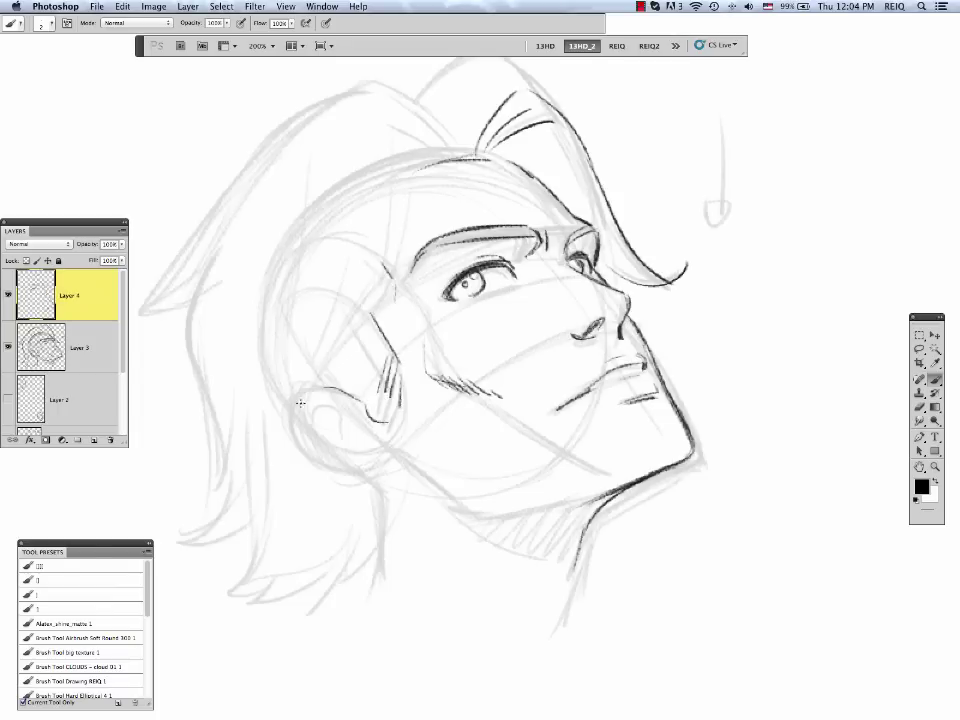
mouse_move(300, 394)
left_mouse_down()
mouse_move(404, 445)
mouse_move(372, 468)
mouse_move(348, 457)
mouse_move(305, 388)
left_mouse_up()
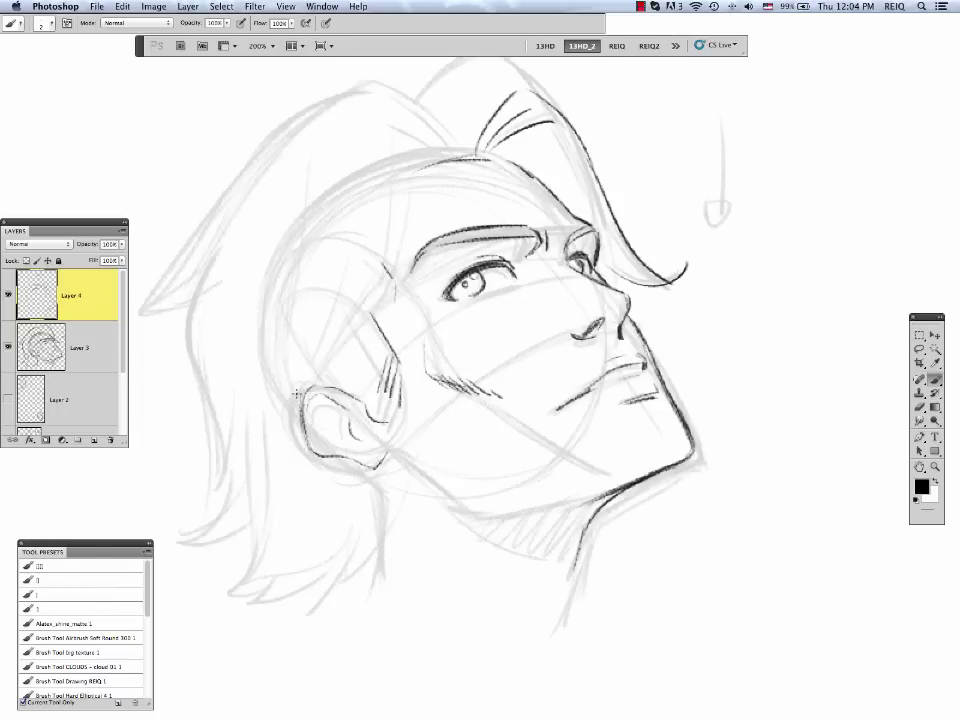
Fill the underside of the jaw with diagonal hatching up to the neck line.
scroll(390, 441, "down", 5)
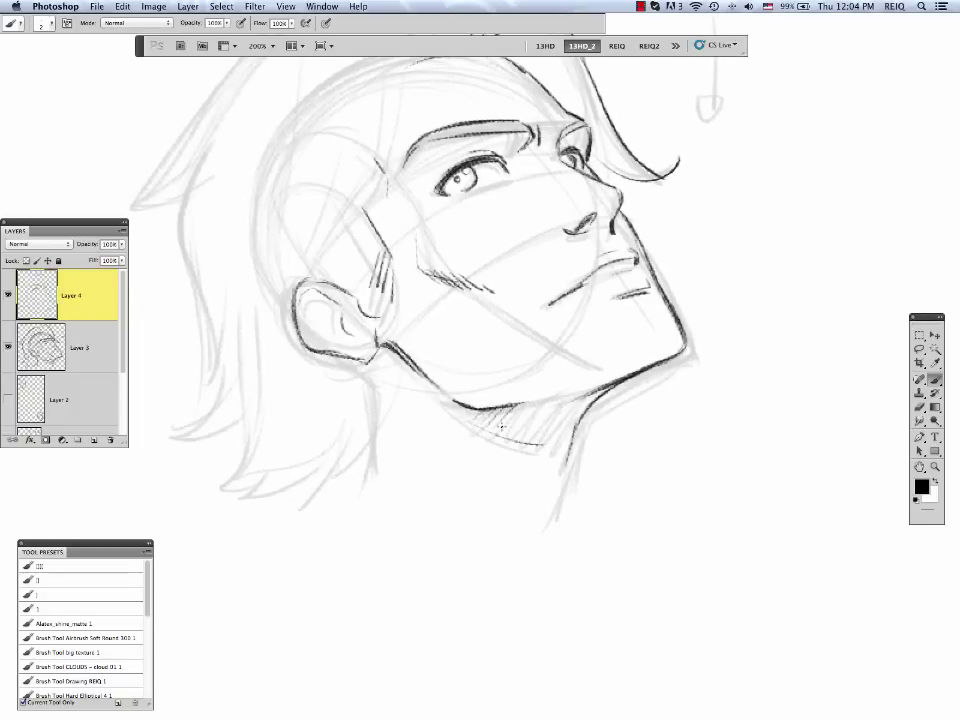
left_click_drag(524, 405, 504, 433)
left_click_drag(534, 404, 512, 436)
left_click_drag(543, 403, 521, 439)
left_click_drag(552, 402, 530, 442)
mouse_move(561, 401)
left_mouse_down()
mouse_move(538, 443)
mouse_move(546, 444)
left_mouse_up()
left_click_drag(577, 399, 554, 445)
left_click_drag(585, 398, 562, 445)
left_click_drag(594, 297, 684, 417)
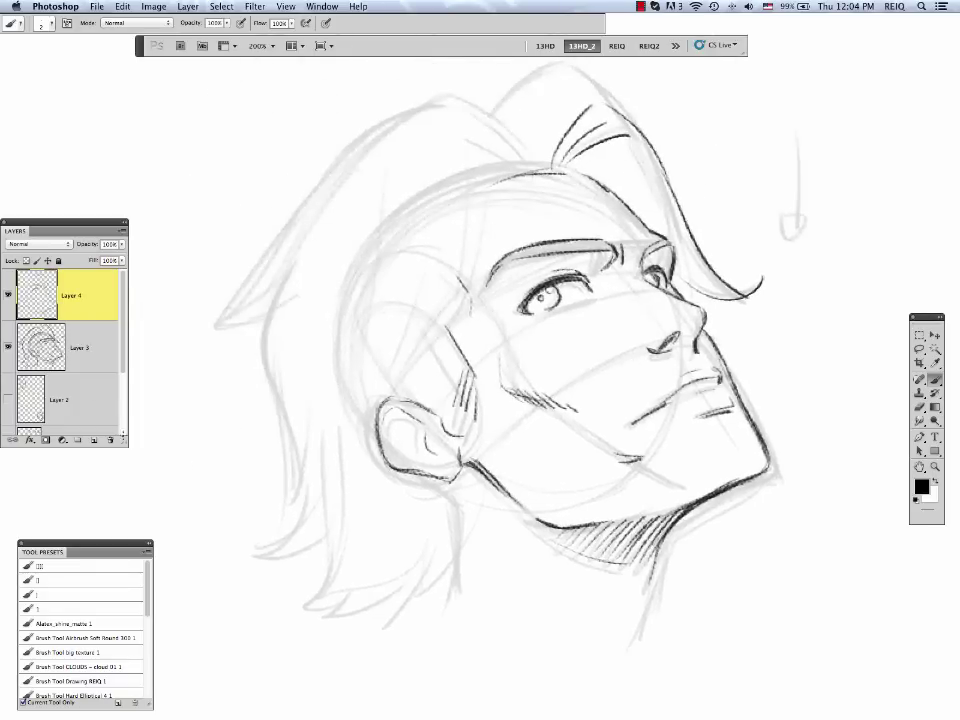
Ink the hair parting above the forehead and the strands falling past the temple to the ear.
key("z")
left_click(596, 366, "alt")
left_click(598, 366)
left_click_drag(608, 366, 643, 388)
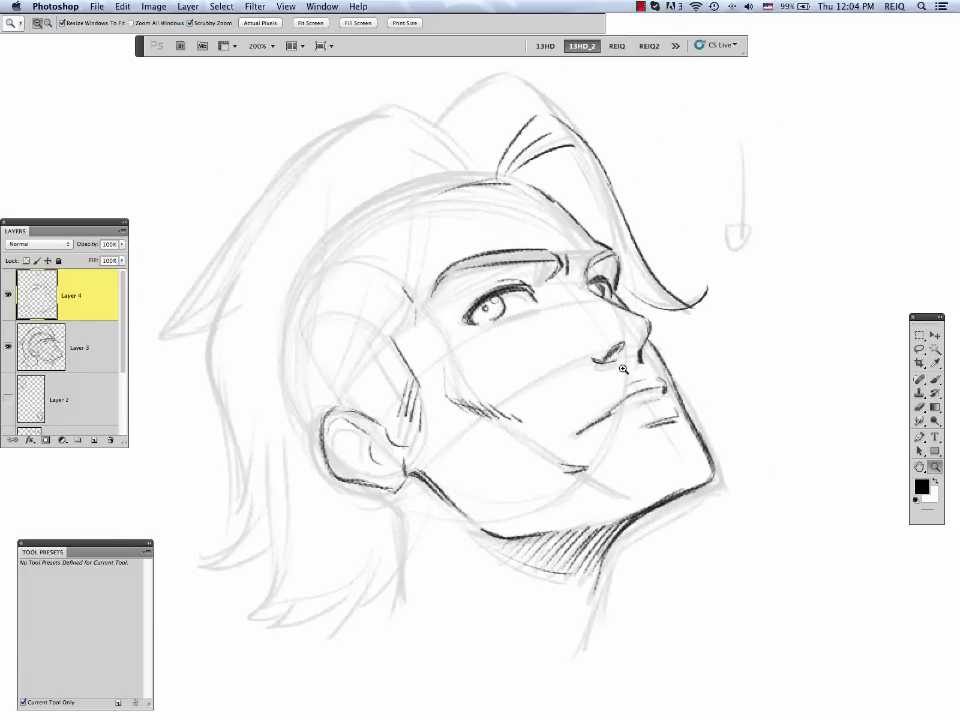
key("b")
left_click_drag(442, 142, 495, 178)
left_click_drag(436, 143, 431, 298)
left_click_drag(416, 185, 374, 362)
left_click_drag(386, 227, 378, 334)
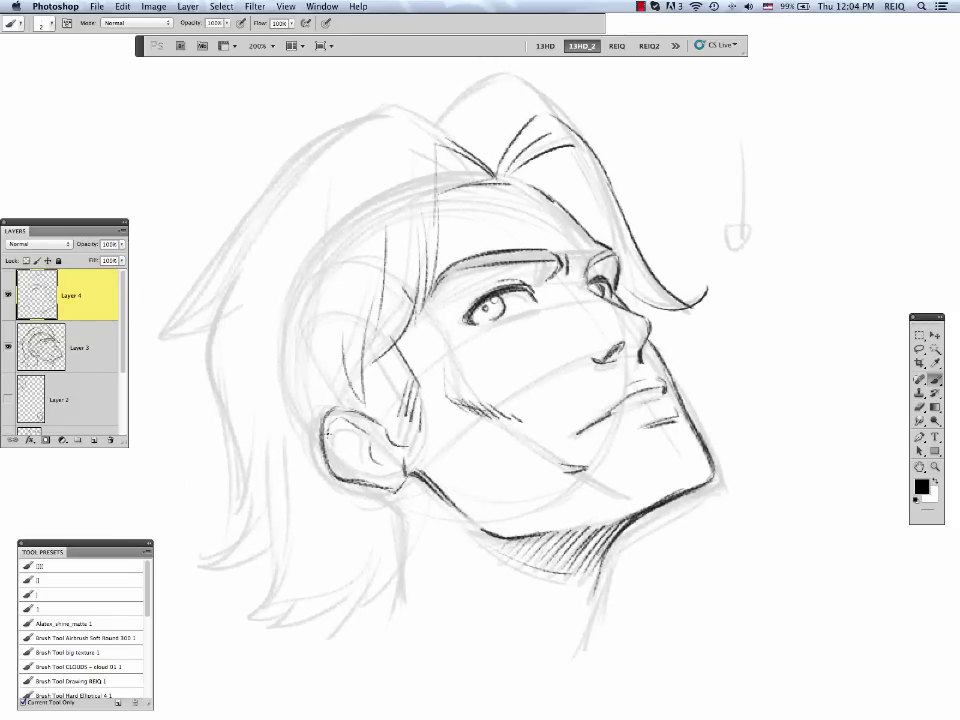
Ink the hair ends at the nape and the long strands behind the ear.
left_click_drag(410, 506, 375, 606)
mouse_move(382, 577)
left_mouse_down()
mouse_move(268, 628)
mouse_move(240, 622)
left_mouse_up()
mouse_move(240, 611)
left_mouse_down()
mouse_move(290, 541)
mouse_move(260, 394)
left_mouse_up()
mouse_move(283, 442)
left_mouse_down()
mouse_move(286, 560)
mouse_move(207, 573)
left_mouse_up()
left_click_drag(207, 573, 212, 323)
left_click_drag(212, 404, 209, 292)
Ink the swept-back outer hair contour, the lock above the ear and the peak at the parting.
mouse_move(156, 320)
left_mouse_down()
mouse_move(216, 229)
mouse_move(353, 117)
left_mouse_up()
mouse_move(331, 205)
left_mouse_down()
mouse_move(282, 315)
mouse_move(316, 282)
left_mouse_up()
mouse_move(316, 282)
left_mouse_down()
mouse_move(364, 400)
mouse_move(378, 312)
left_mouse_up()
left_click_drag(426, 107, 492, 176)
left_click_drag(415, 97, 438, 165)
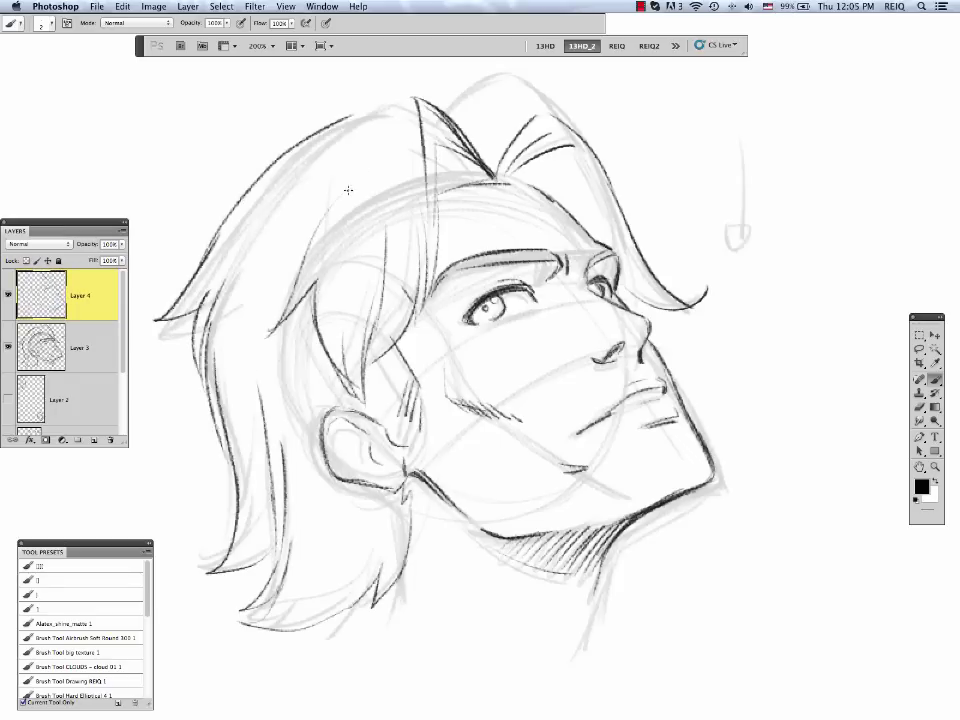
Add flowing strands inside the swept-back hair and start the contour of the front hair mass.
left_click_drag(347, 173, 415, 97)
left_click_drag(350, 160, 290, 325)
left_click_drag(325, 185, 237, 395)
left_click_drag(337, 126, 242, 253)
left_click_drag(315, 160, 231, 281)
left_click_drag(436, 108, 497, 69)
left_click_drag(647, 238, 601, 331)
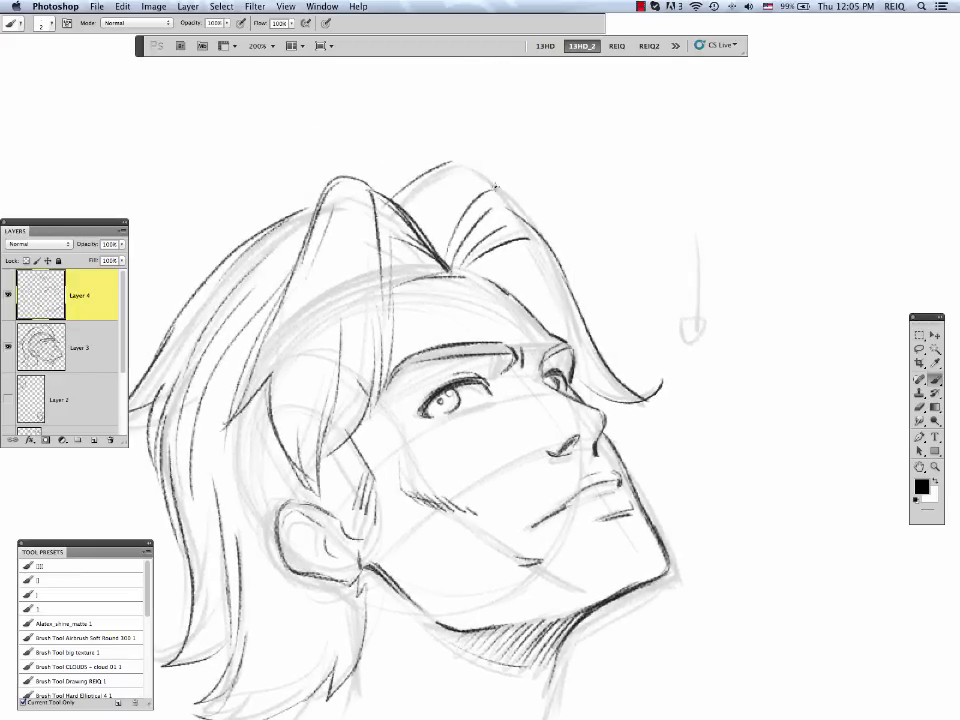
Ink the front lock's outer contour and inner strands, and round off the hair peak at the parting.
left_click_drag(494, 184, 550, 325)
left_click_drag(528, 206, 573, 312)
left_click_drag(422, 184, 503, 158)
left_click_drag(520, 166, 548, 325)
left_click_drag(560, 268, 605, 372)
mouse_move(404, 193)
left_mouse_down()
mouse_move(487, 154)
mouse_move(447, 162)
left_mouse_up()
left_click_drag(318, 188, 384, 198)
left_click_drag(347, 166, 286, 221)
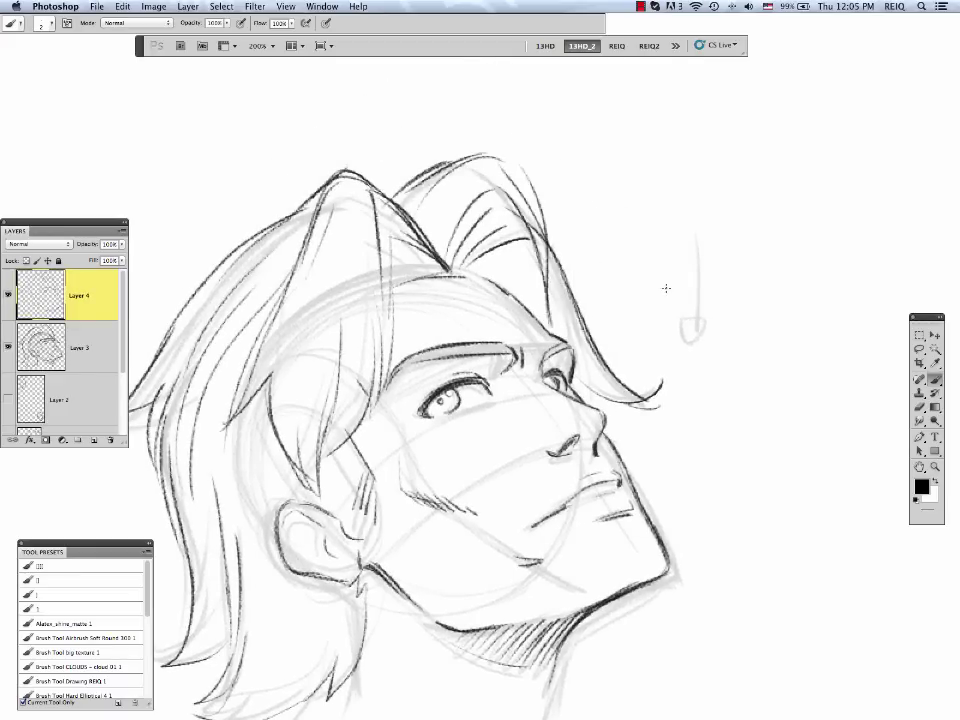
Hatch shadows under the brow, at the far eye socket, beside the sideburn and on the lower cheek.
mouse_move(640, 465)
left_mouse_down()
mouse_move(634, 390)
mouse_move(629, 410)
left_mouse_up()
left_click_drag(500, 304, 474, 331)
left_click_drag(547, 298, 530, 320)
left_click_drag(553, 294, 536, 318)
mouse_move(384, 416)
left_mouse_down()
mouse_move(415, 333)
mouse_move(373, 375)
left_mouse_up()
mouse_move(393, 343)
left_mouse_down()
mouse_move(398, 405)
mouse_move(411, 410)
left_mouse_up()
mouse_move(484, 410)
left_mouse_down()
mouse_move(451, 478)
mouse_move(473, 482)
left_mouse_up()
left_click_drag(510, 495, 598, 473)
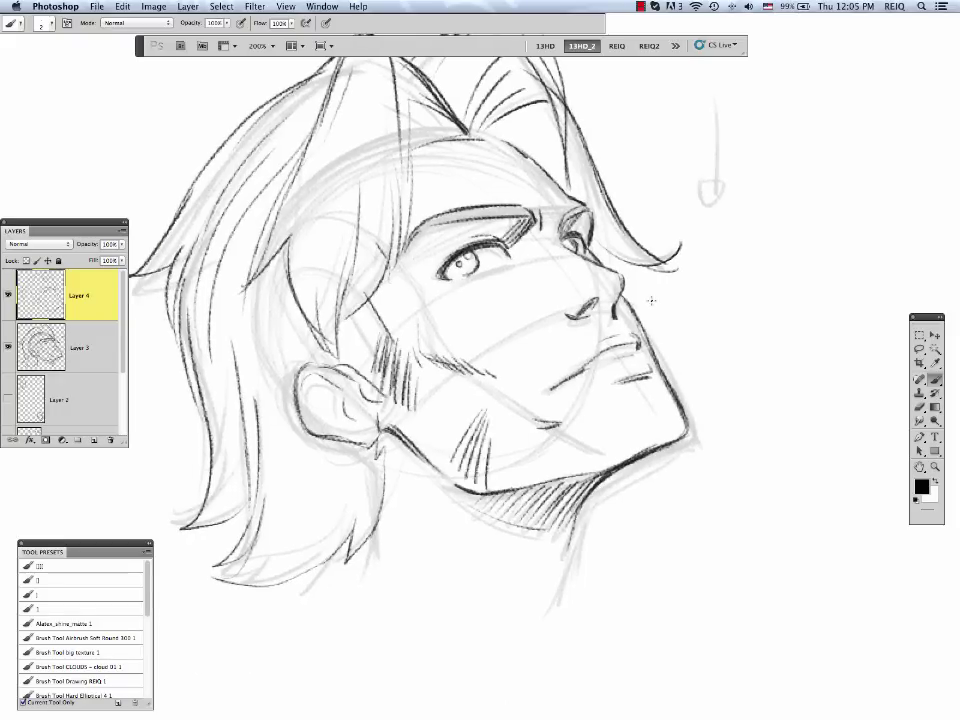
Ink the lower eyelid of the near eye and darken the mouth corner and the lower lip.
left_click_drag(651, 300, 659, 346)
left_click_drag(514, 312, 482, 321)
left_click_drag(631, 386, 595, 296)
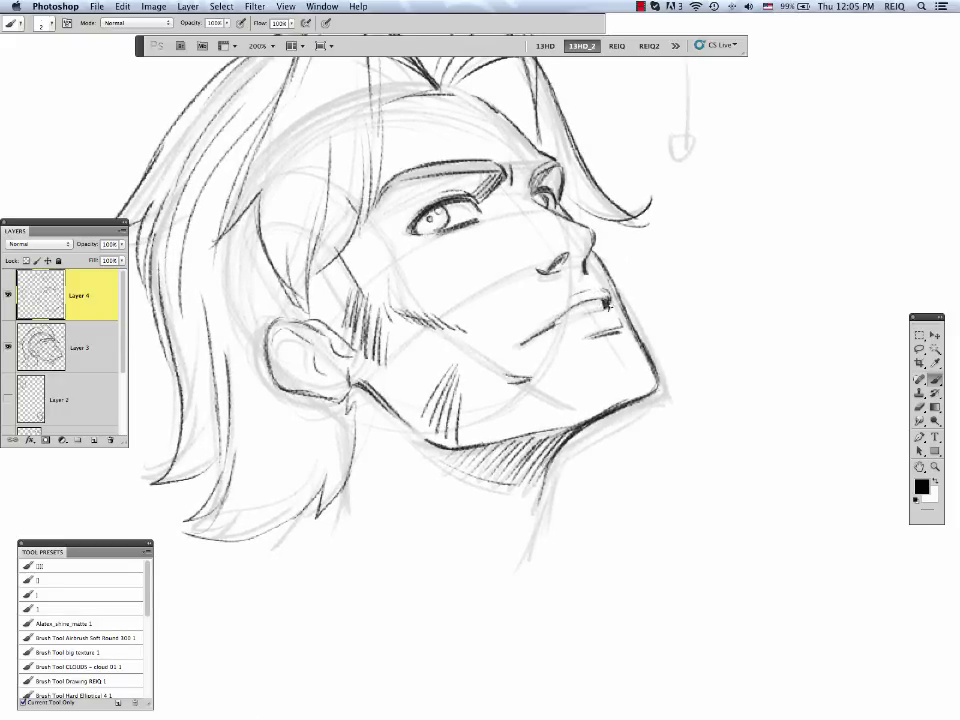
left_click_drag(525, 210, 549, 292)
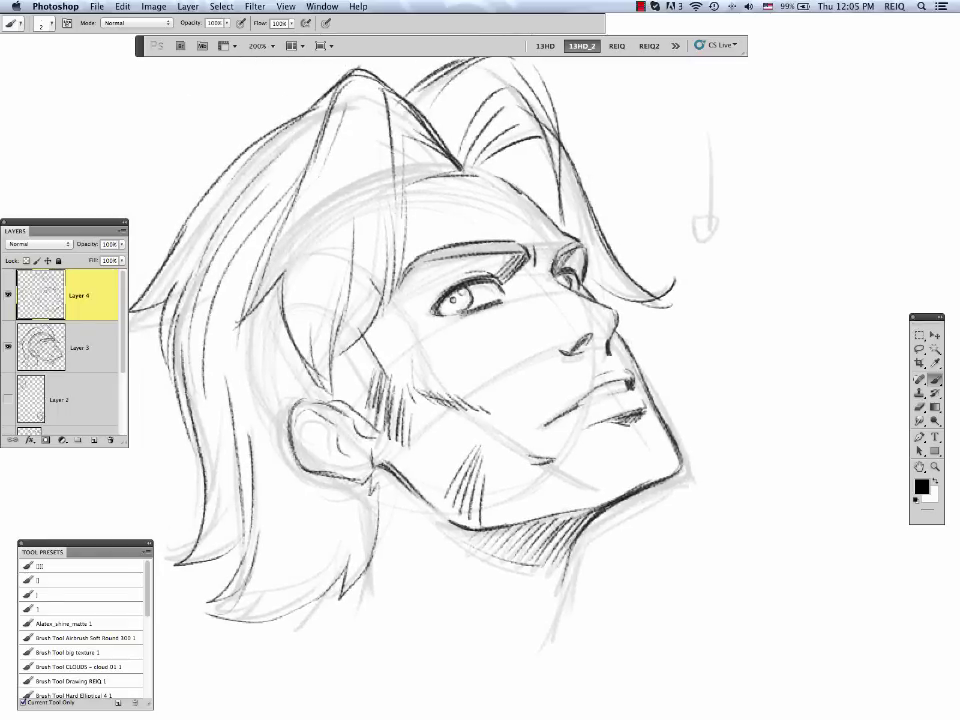